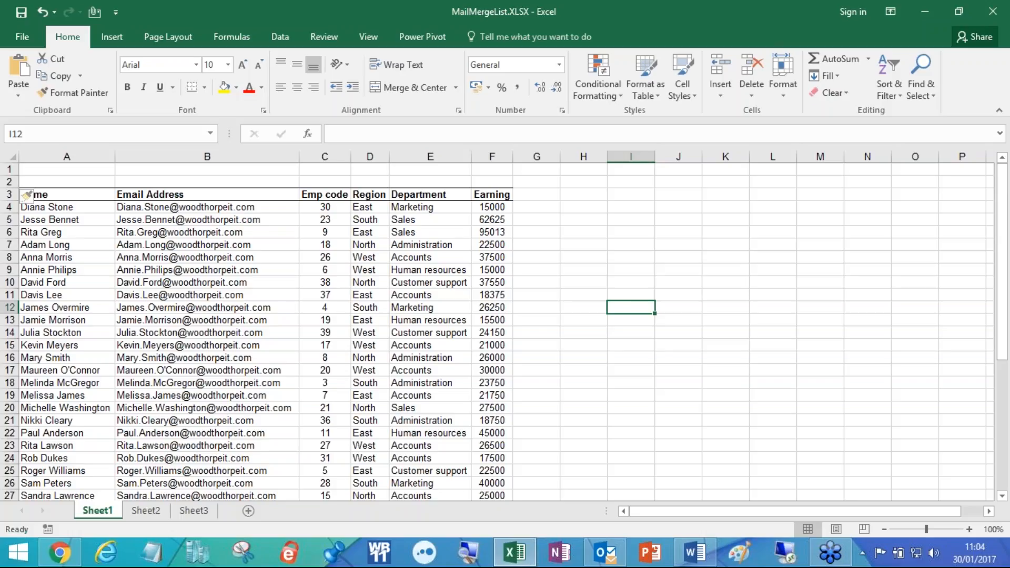
# Examine the recipient list's records and its column headings for name, email address, employee code, region, department and earning.
pyautogui.moveTo(487, 232); pyautogui.dragTo(324, 405)
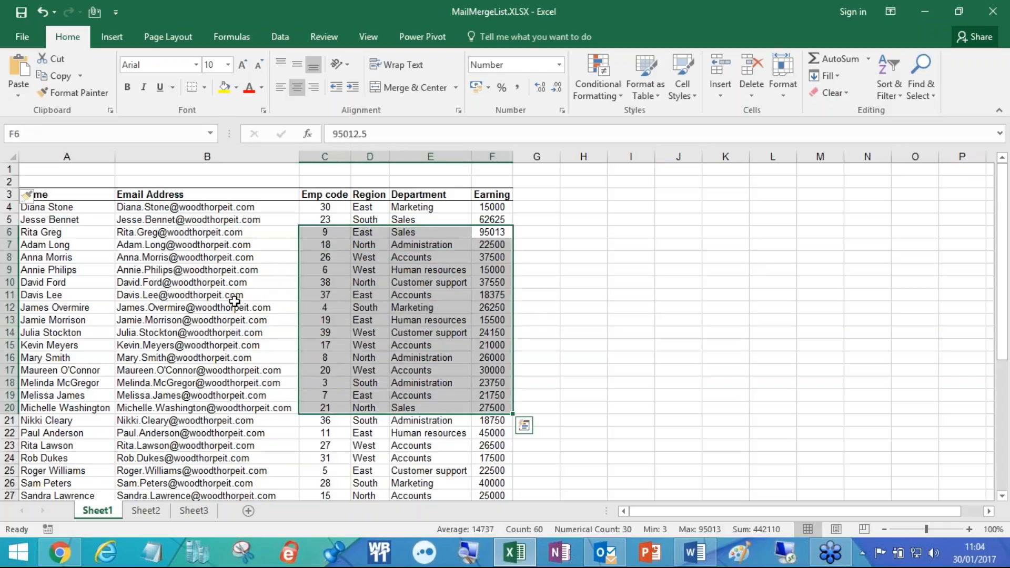
pyautogui.click(160, 237)
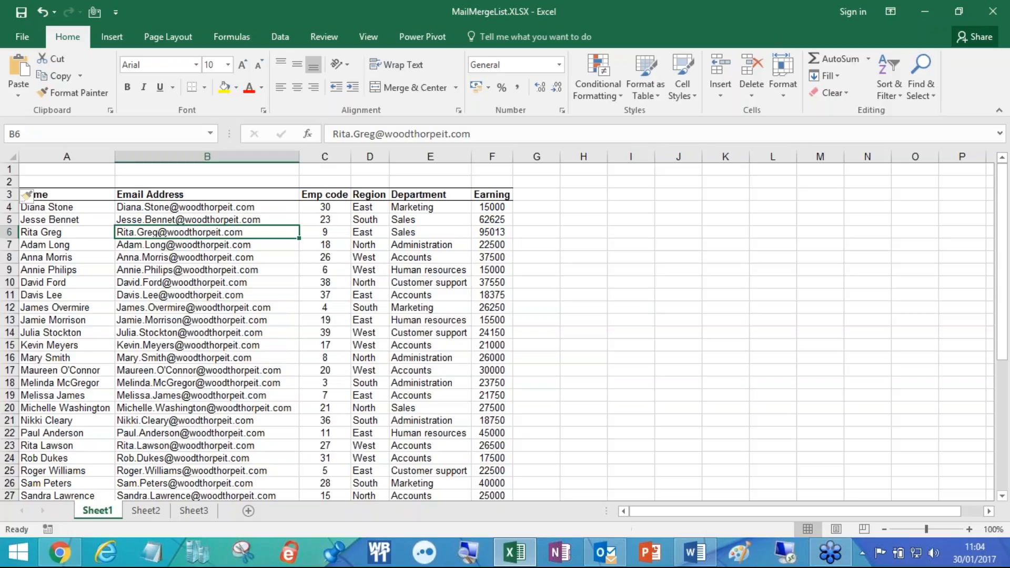
pyautogui.moveTo(36, 210); pyautogui.dragTo(476, 208)
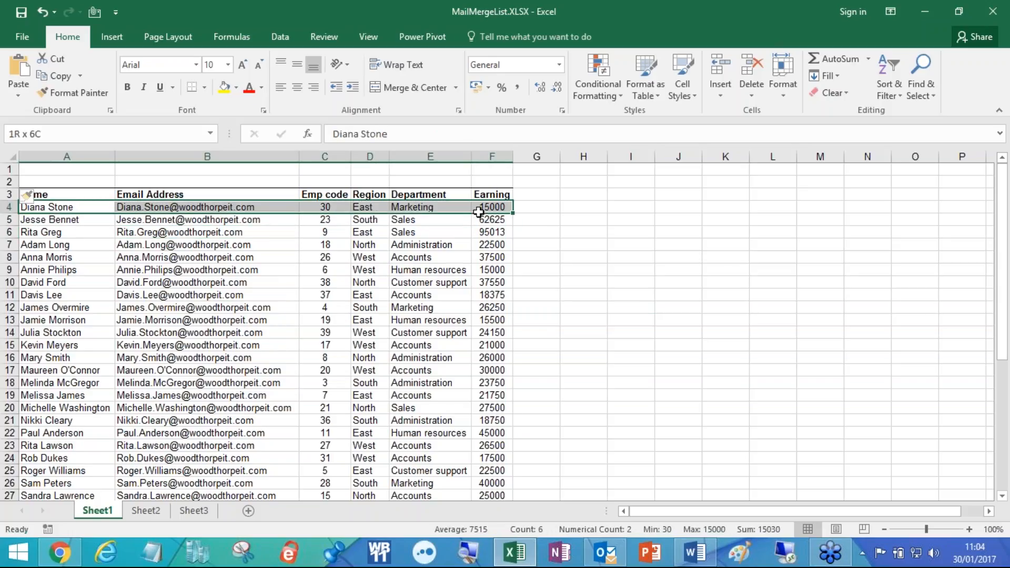
pyautogui.moveTo(67, 223); pyautogui.dragTo(384, 218)
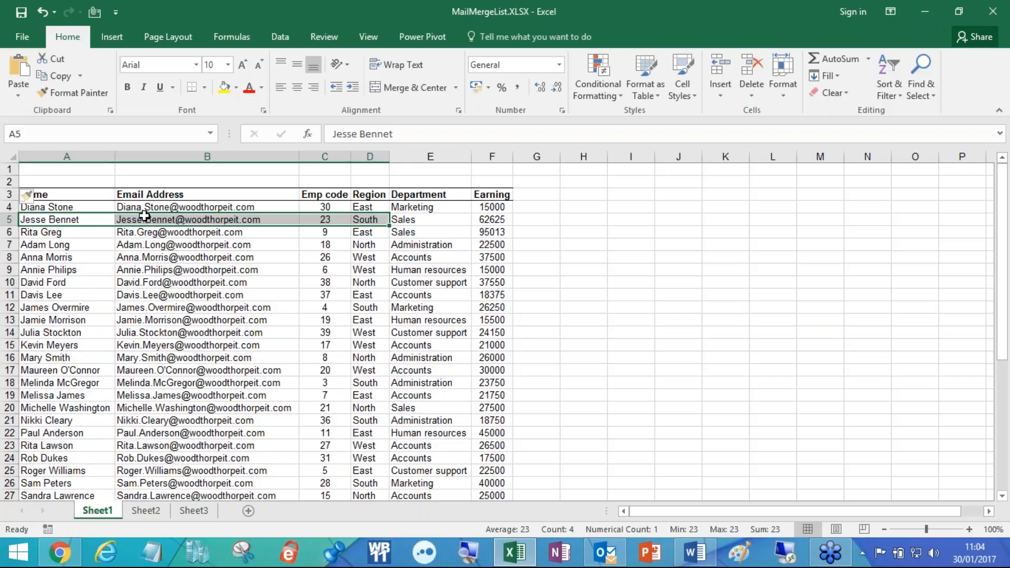
pyautogui.click(182, 257)
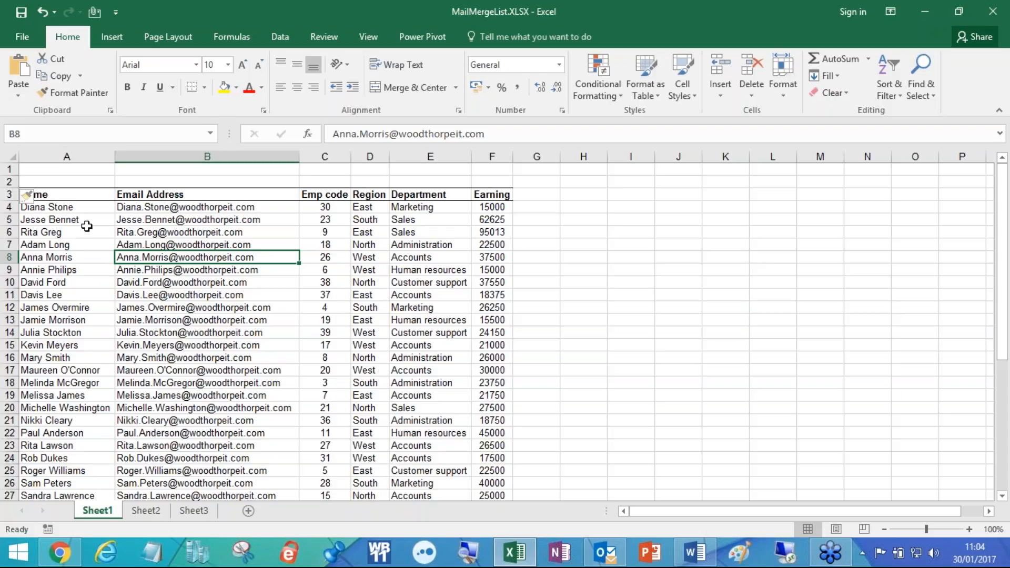
pyautogui.moveTo(103, 199); pyautogui.dragTo(468, 399)
pyautogui.click(103, 195)
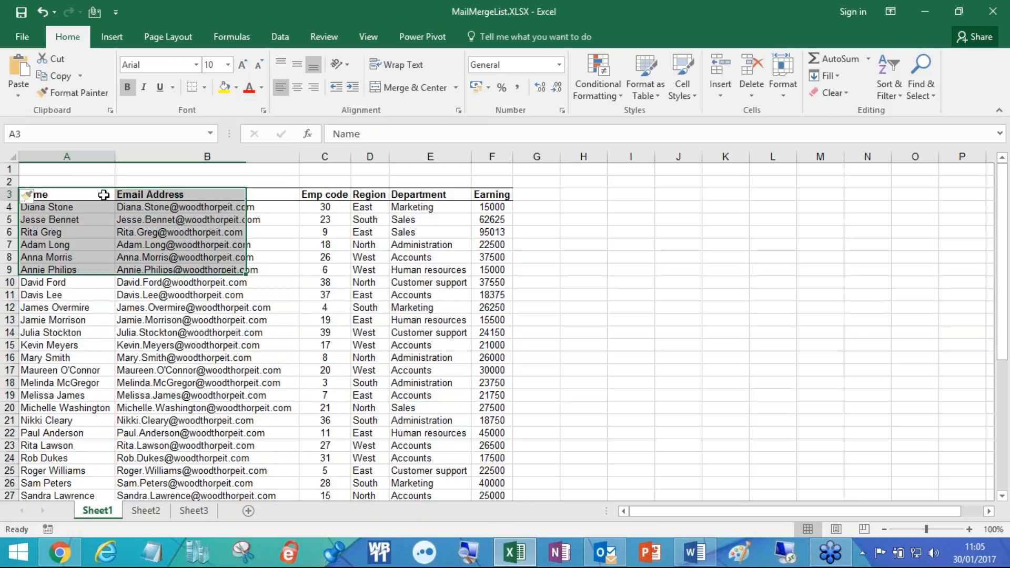
pyautogui.click(154, 195)
pyautogui.click(321, 194)
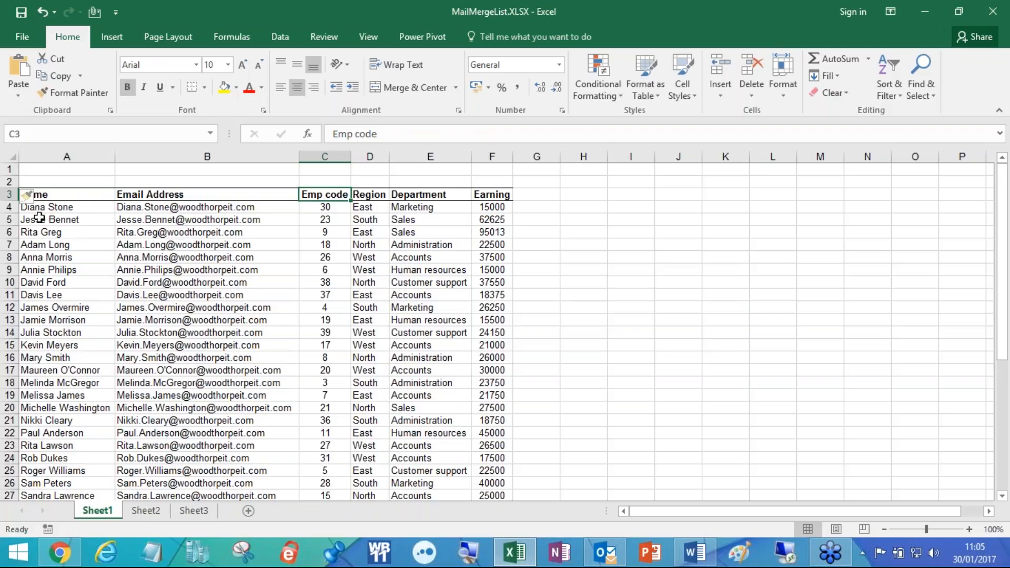
# Delete the two blank rows above the recipient list's column headings.
pyautogui.click(10, 180)
pyautogui.click(55, 170)
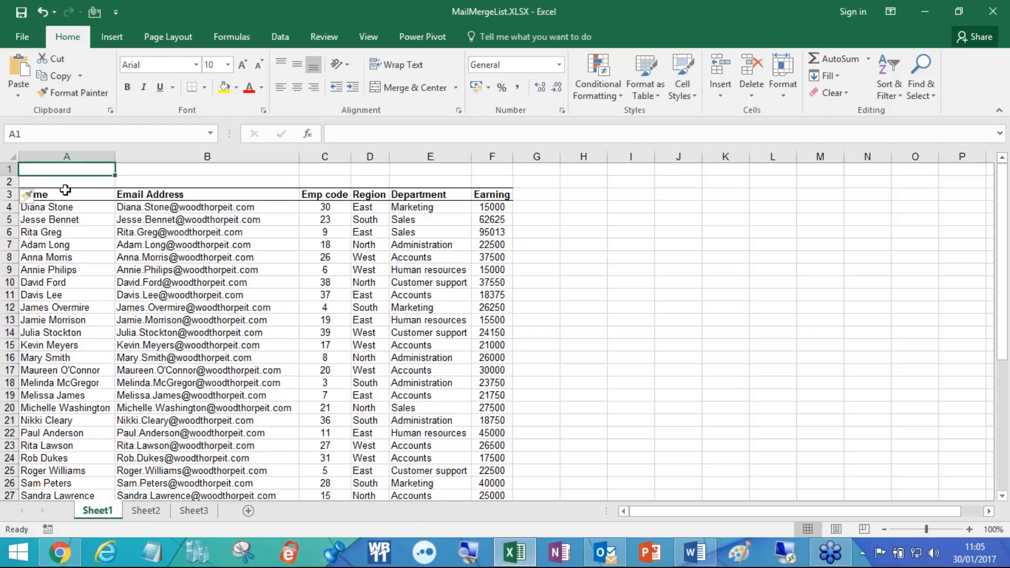
pyautogui.moveTo(9, 181); pyautogui.dragTo(9, 169)
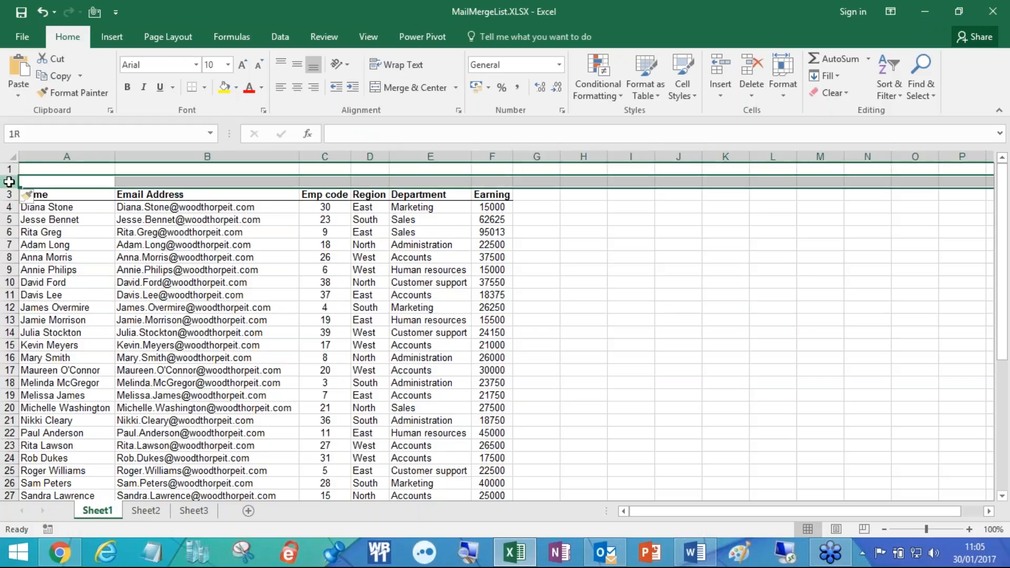
pyautogui.rightClick(48, 172)
pyautogui.click(86, 291)
pyautogui.click(100, 295)
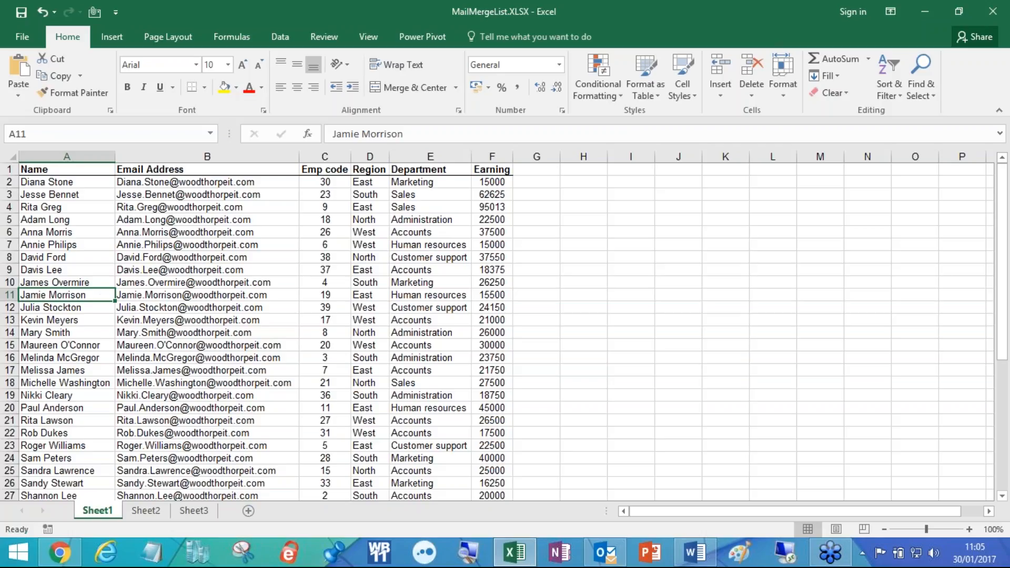
# Check the heading row and the records beneath it, and save and close the MailMergeList workbook.
pyautogui.click(76, 170)
pyautogui.moveTo(76, 170); pyautogui.dragTo(486, 169)
pyautogui.moveTo(105, 203); pyautogui.dragTo(421, 334)
pyautogui.moveTo(108, 181); pyautogui.dragTo(431, 269)
pyautogui.moveTo(88, 170); pyautogui.dragTo(490, 169)
pyautogui.click(444, 206)
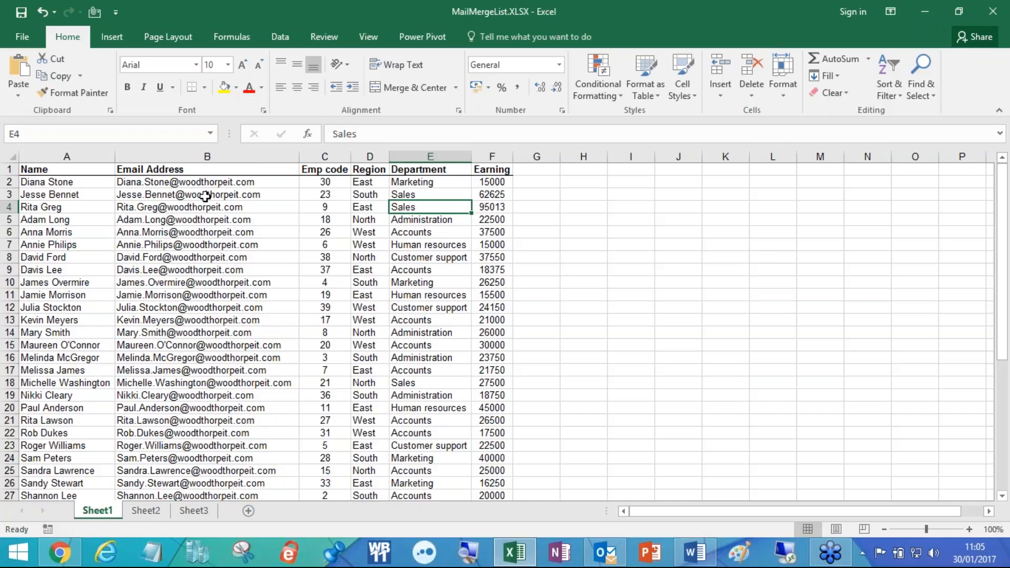
pyautogui.click(22, 12)
pyautogui.click(993, 19)
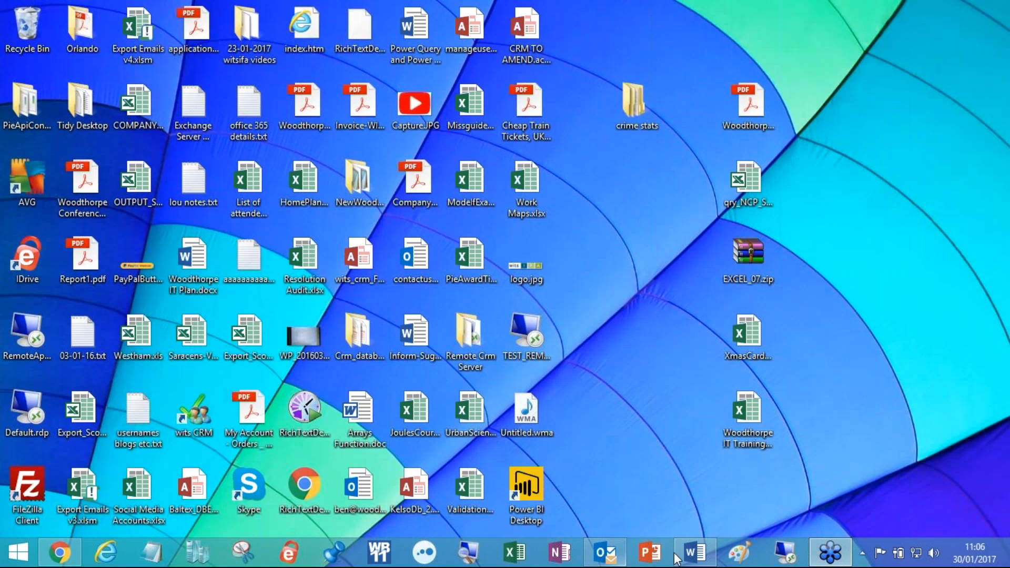
# Switch to Word and start the Step-by-Step Mail Merge Wizard on the blank document.
pyautogui.click(694, 552)
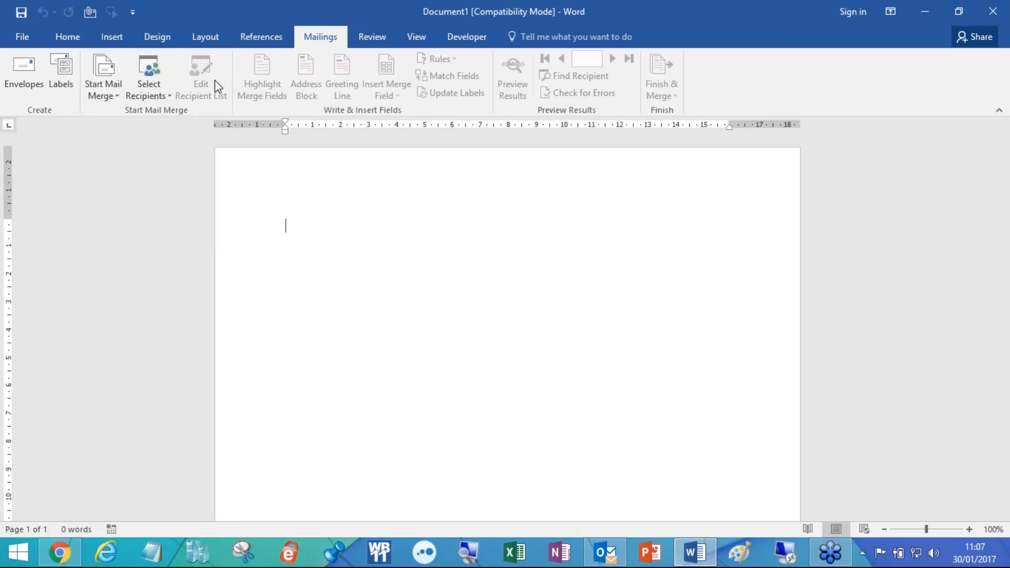
pyautogui.click(149, 78)
pyautogui.click(110, 69)
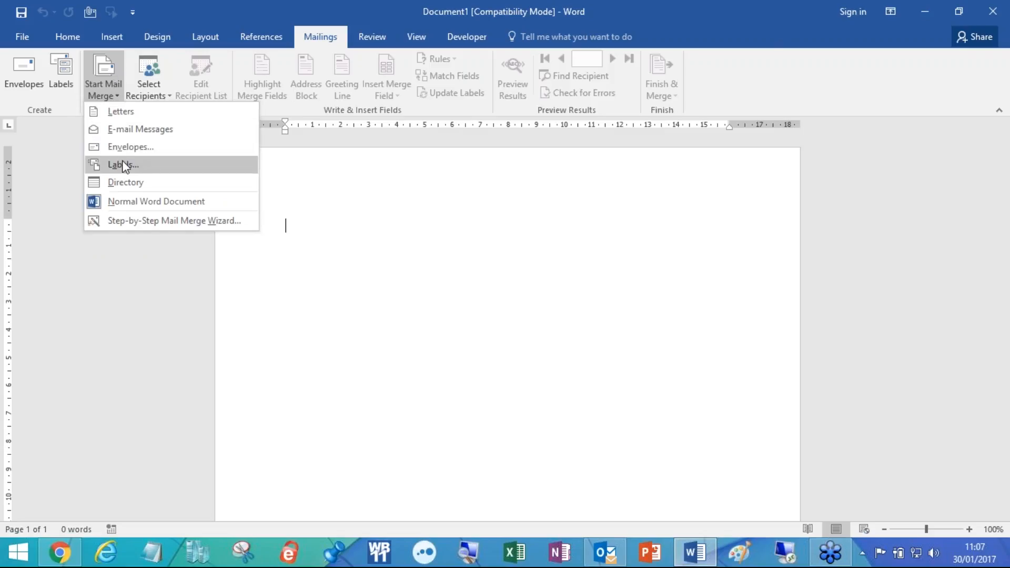
pyautogui.click(135, 224)
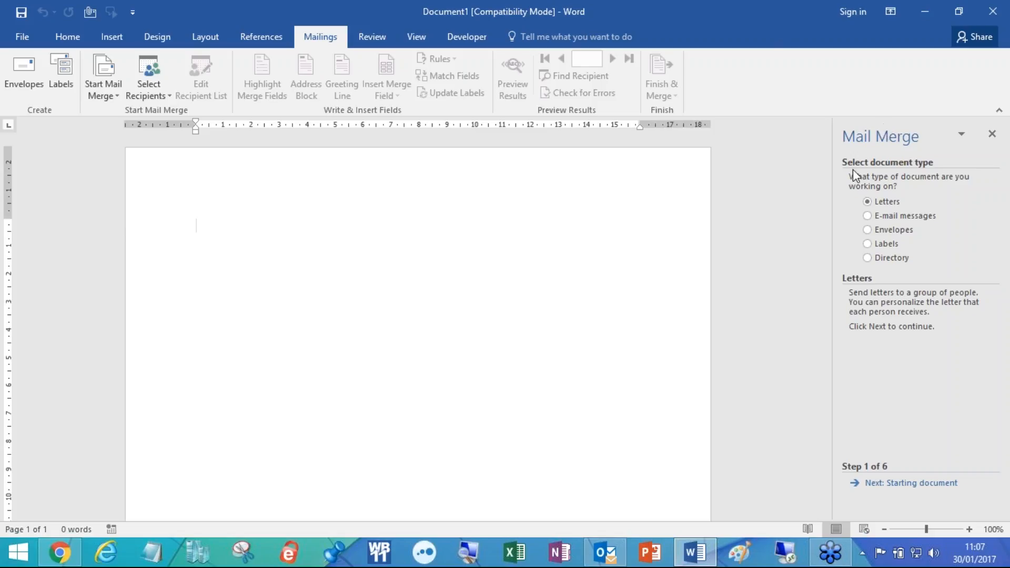
pyautogui.moveTo(833, 164); pyautogui.dragTo(735, 163)
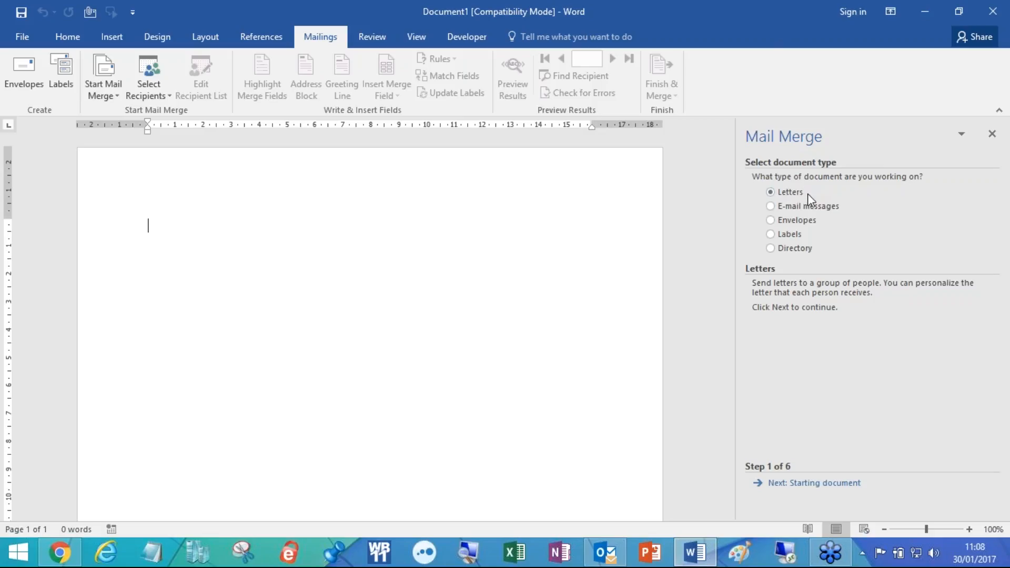
# Review the other merge document types, choose Letters and continue to the wizard's starting document stage.
pyautogui.click(807, 207)
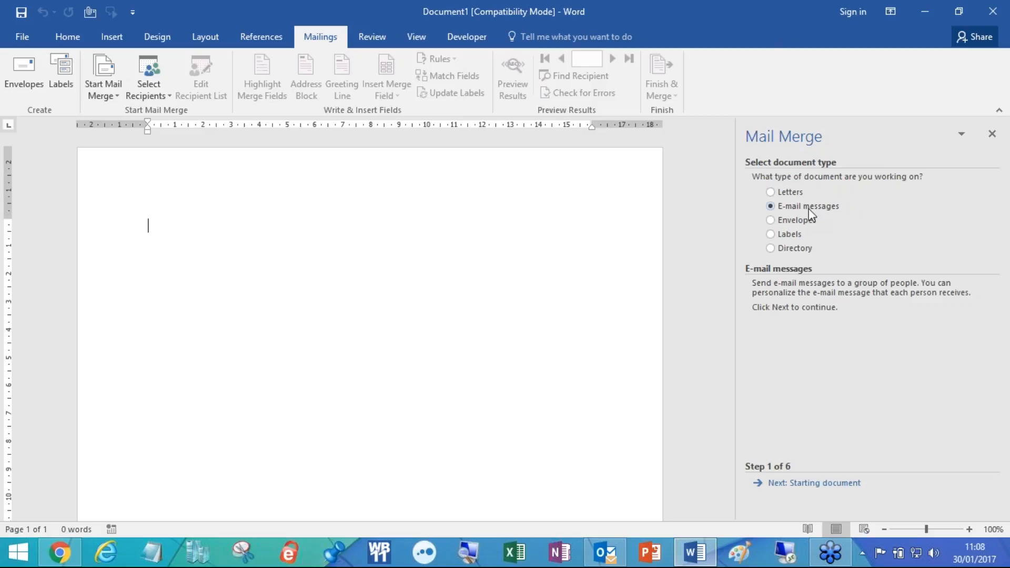
pyautogui.click(808, 221)
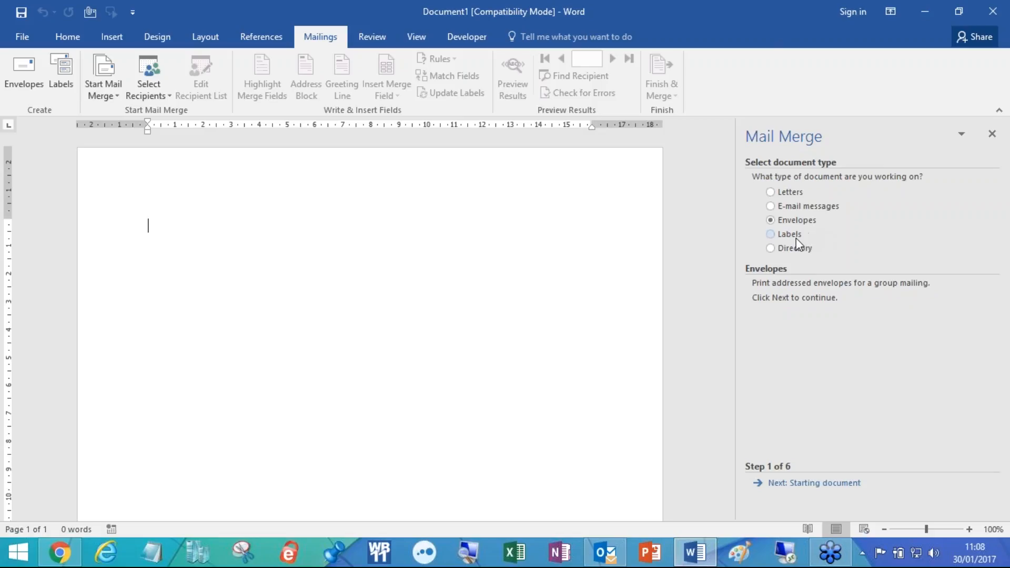
pyautogui.click(796, 245)
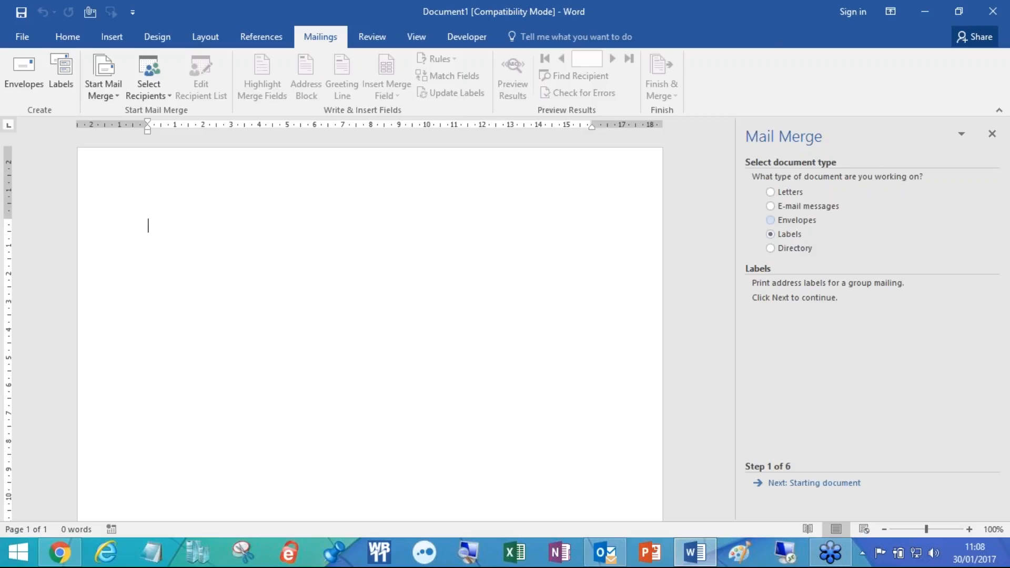
pyautogui.click(807, 249)
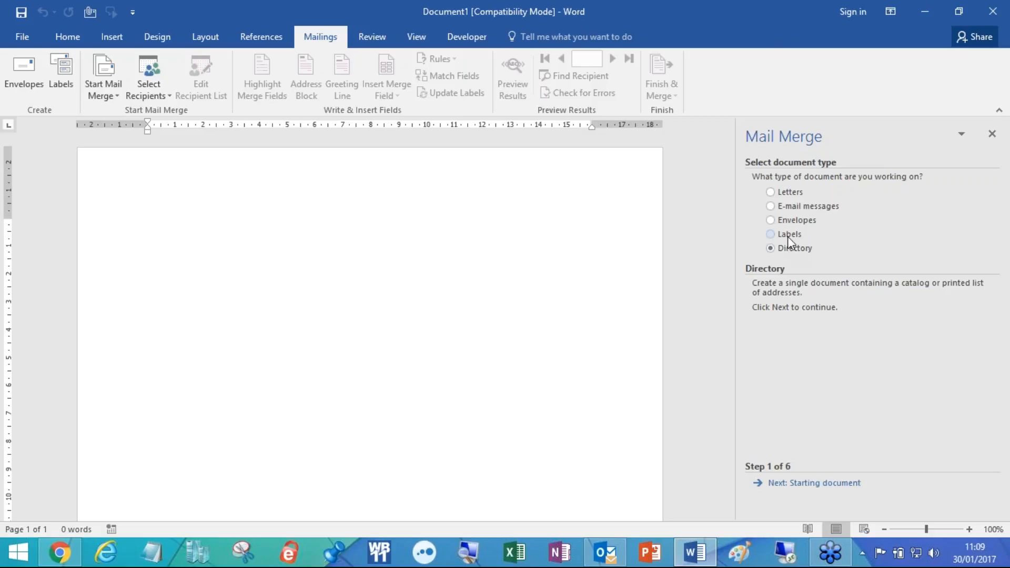
pyautogui.click(788, 234)
pyautogui.click(786, 194)
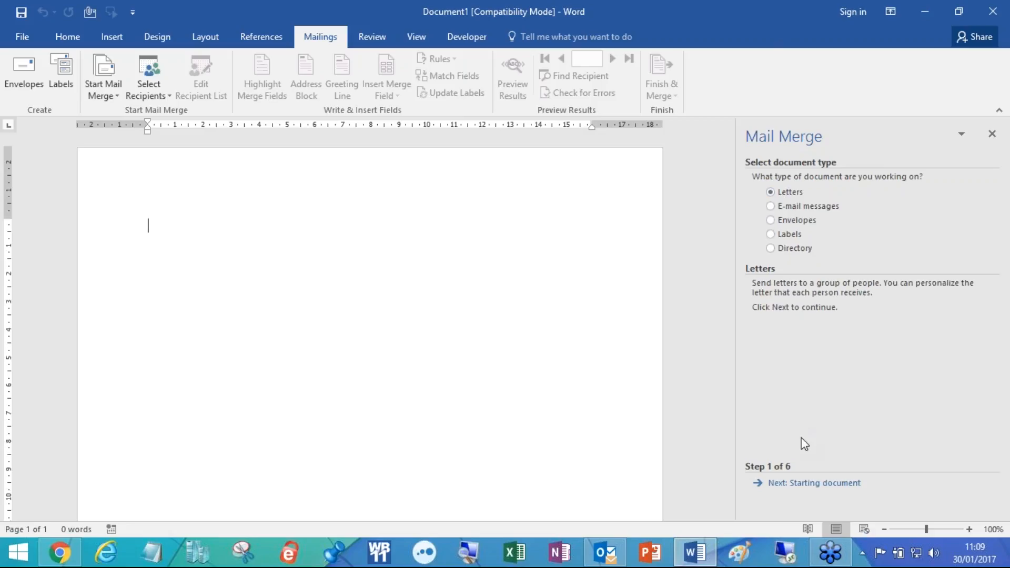
pyautogui.click(813, 484)
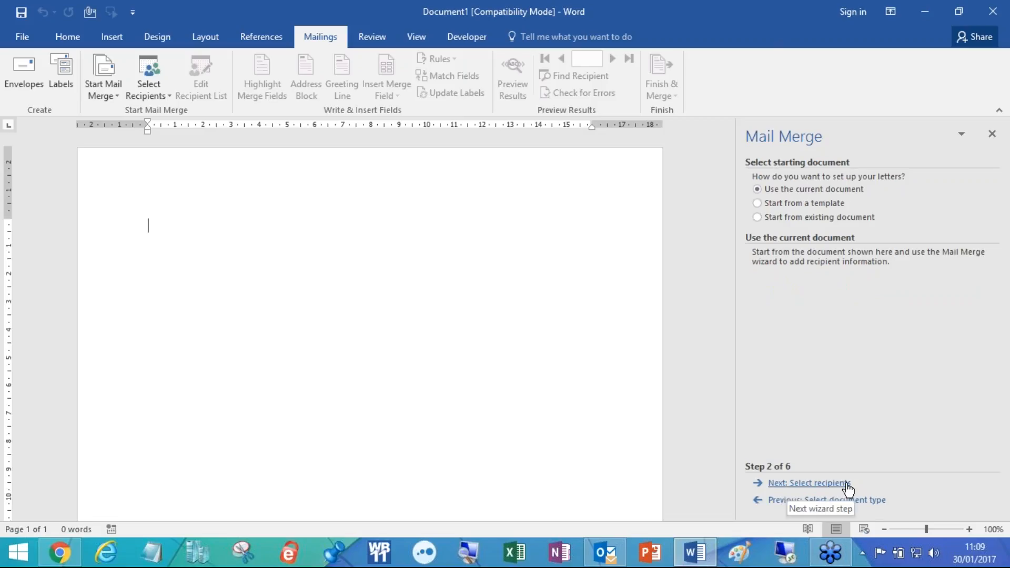
# Compare the template and existing document options, keep the current document as the starting document and continue to recipient selection.
pyautogui.click(801, 504)
pyautogui.click(784, 481)
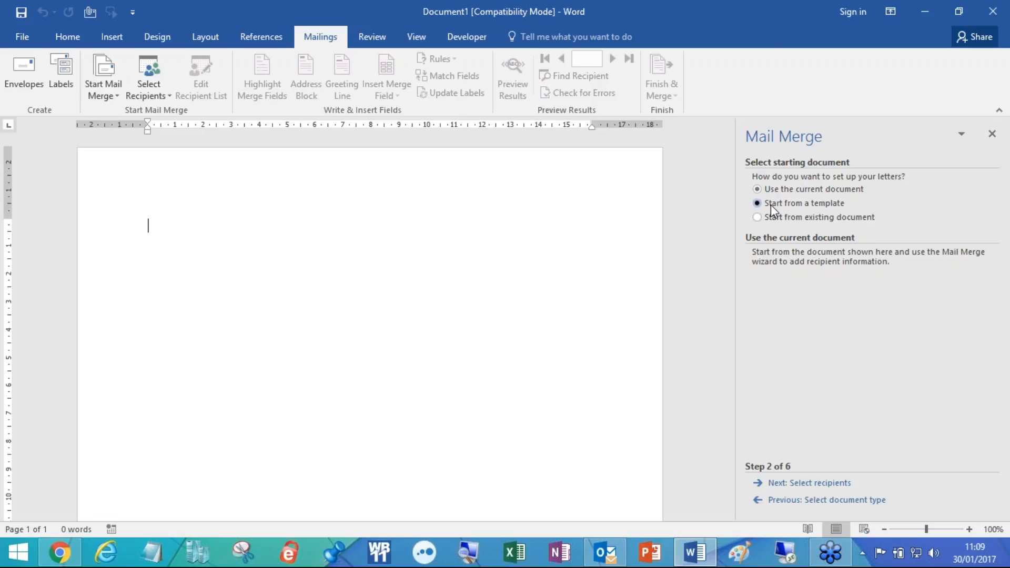
pyautogui.click(772, 204)
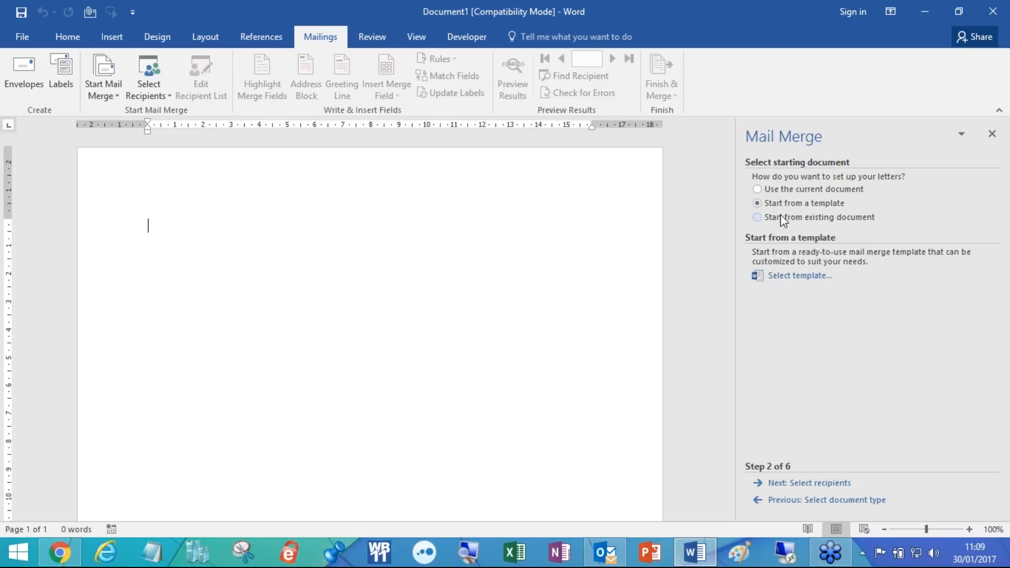
pyautogui.click(781, 218)
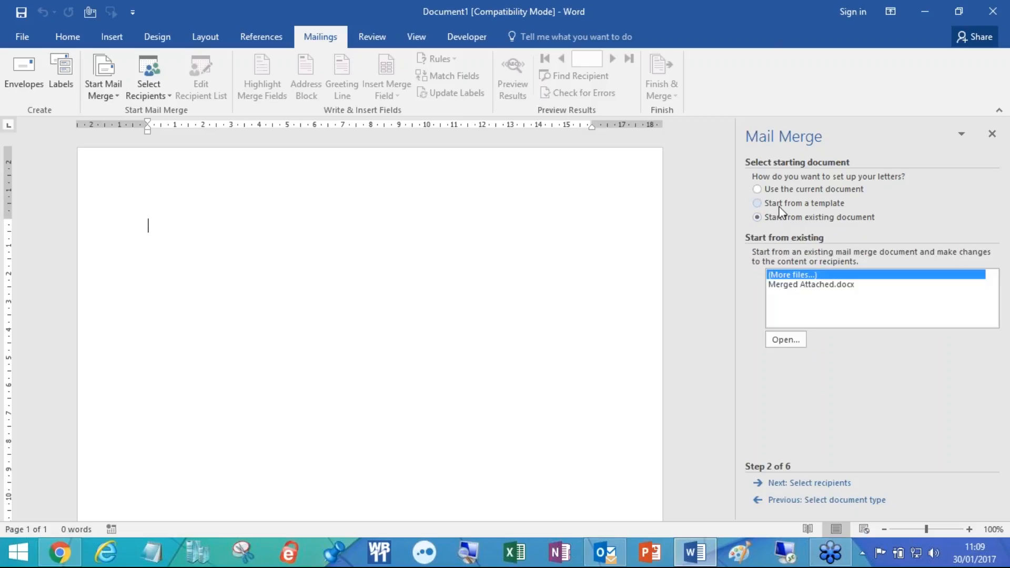
pyautogui.click(777, 190)
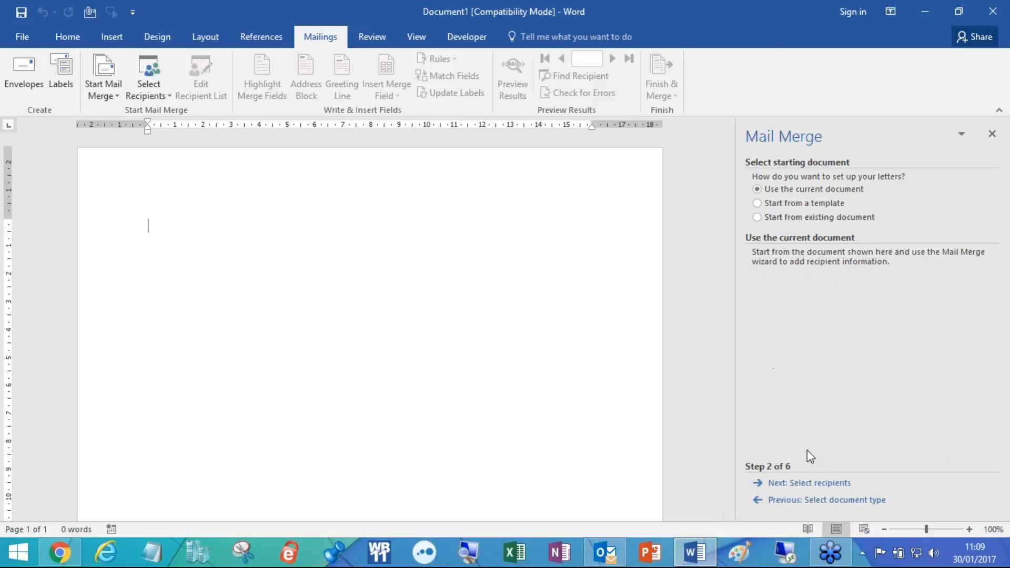
pyautogui.click(807, 483)
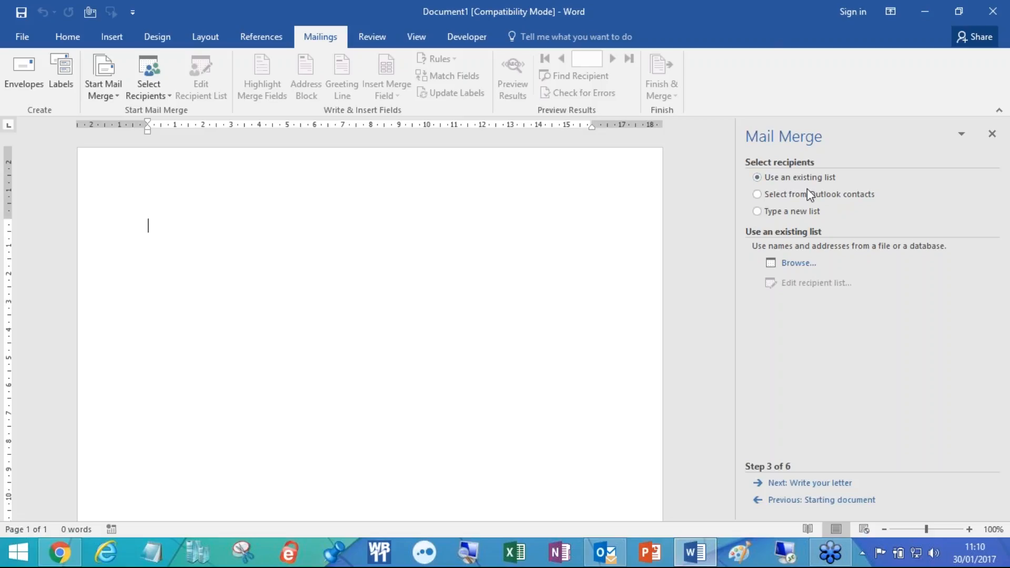
# Inspect the Outlook contacts and new list recipient options, including the empty New Address List form.
pyautogui.click(762, 196)
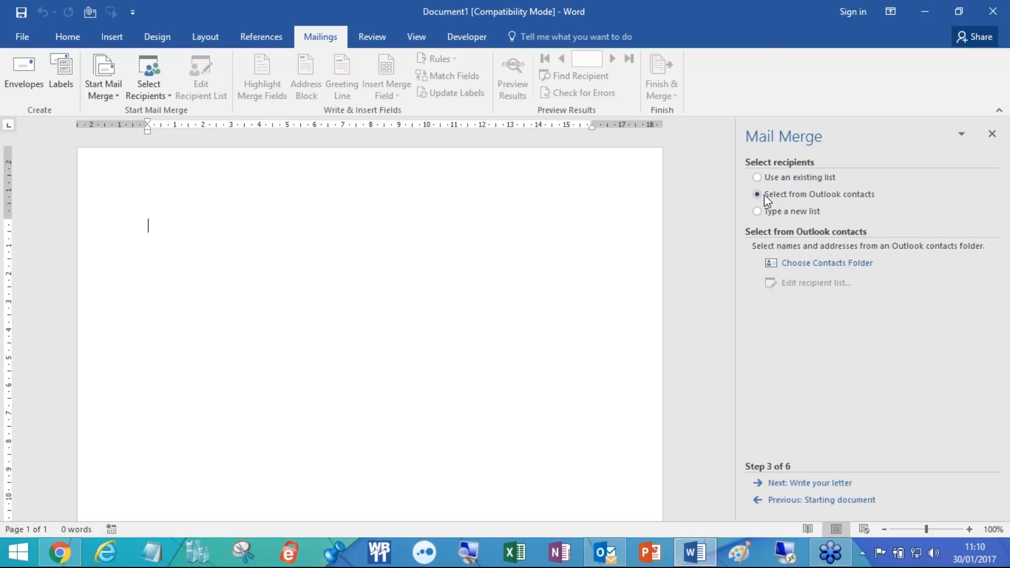
pyautogui.click(802, 214)
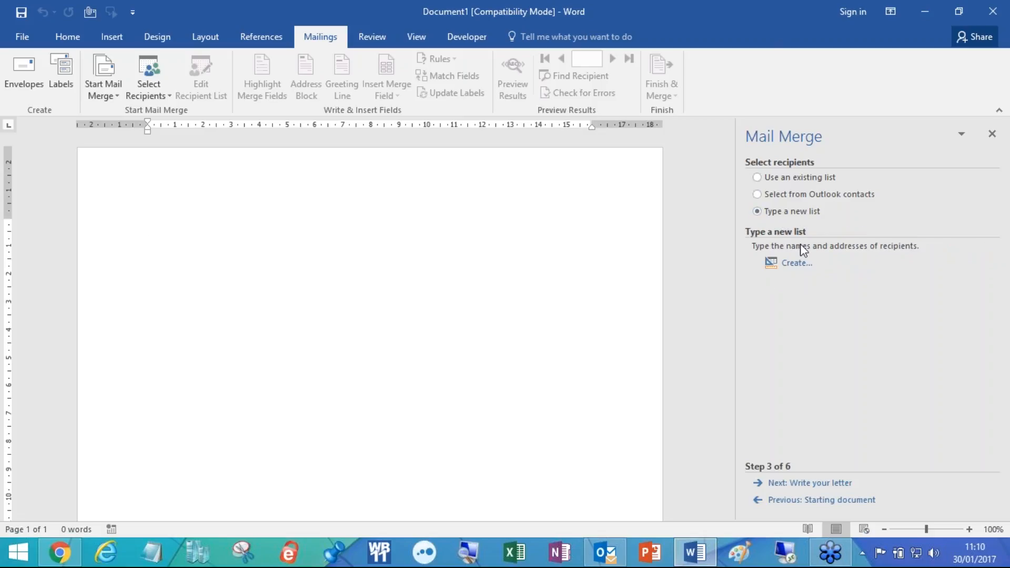
pyautogui.click(803, 269)
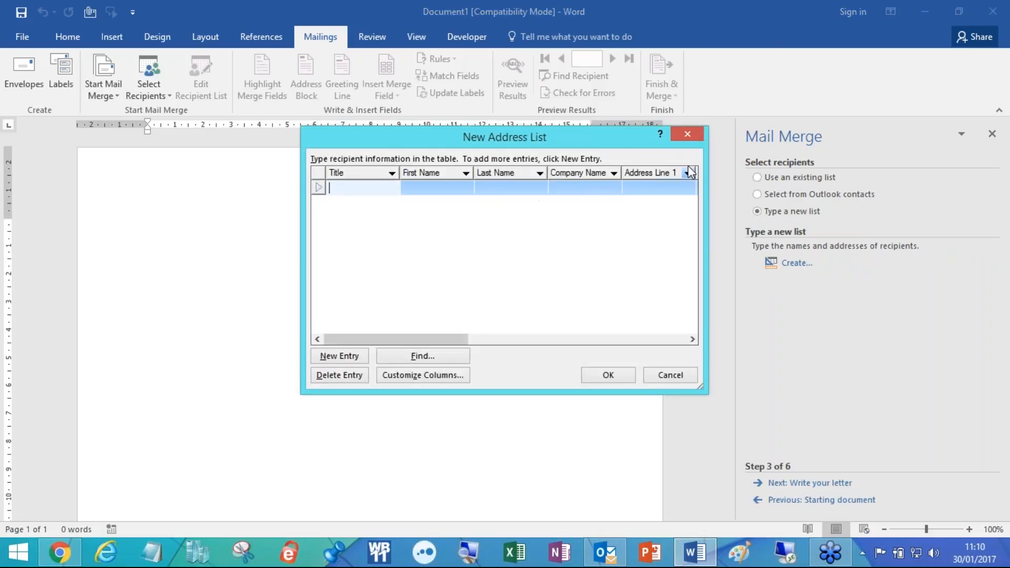
pyautogui.click(688, 134)
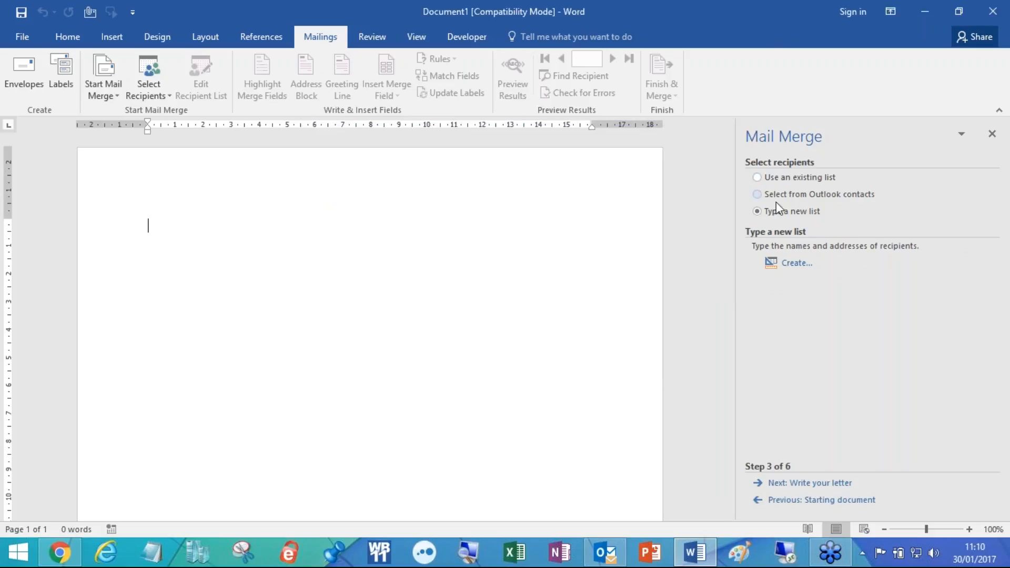
# Choose an existing recipient list, show all file types and open MailMergeList.XLSX from the Desktop as the data source.
pyautogui.click(757, 178)
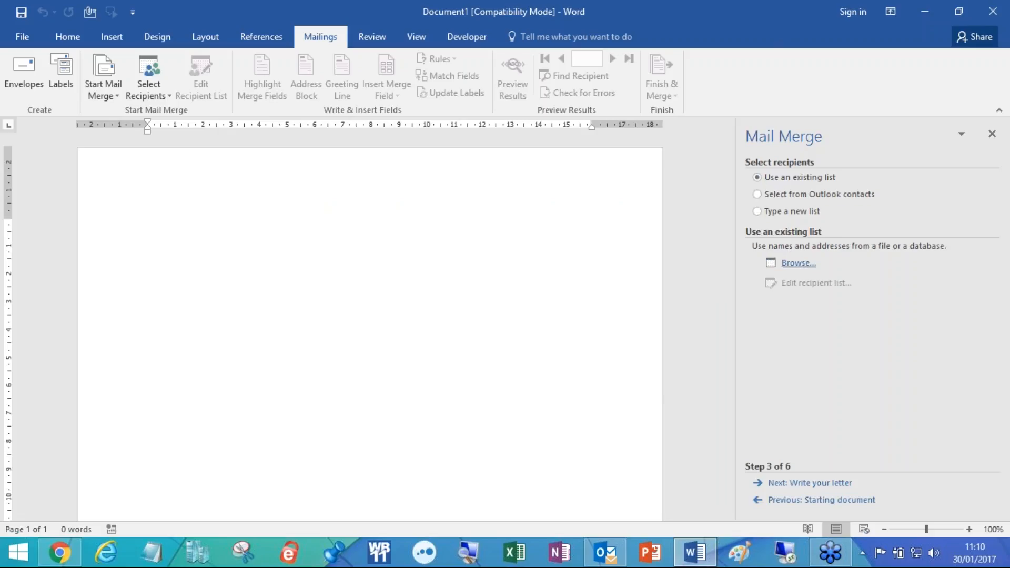
pyautogui.click(801, 267)
pyautogui.moveTo(354, 13); pyautogui.dragTo(473, 119)
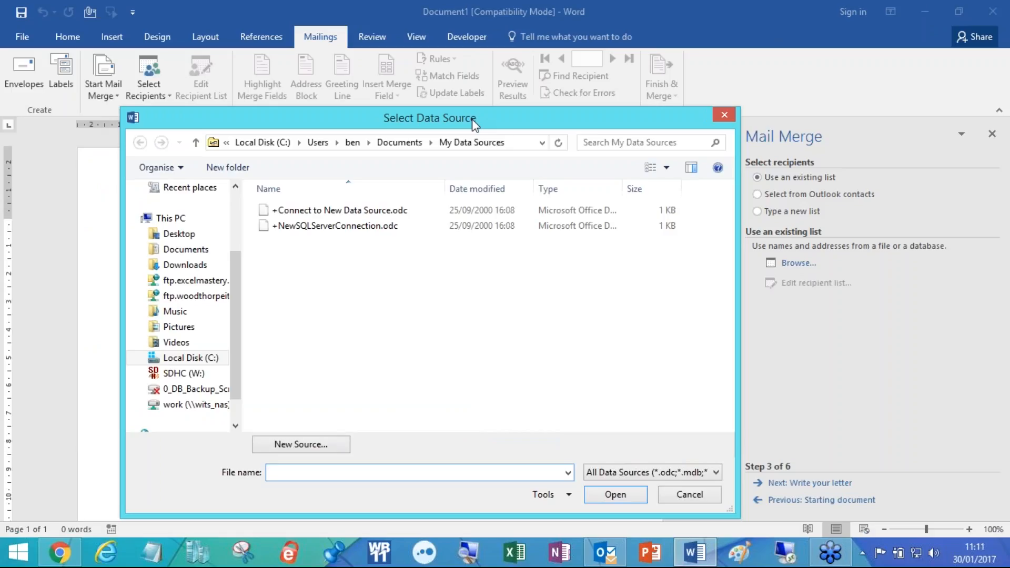
pyautogui.click(715, 474)
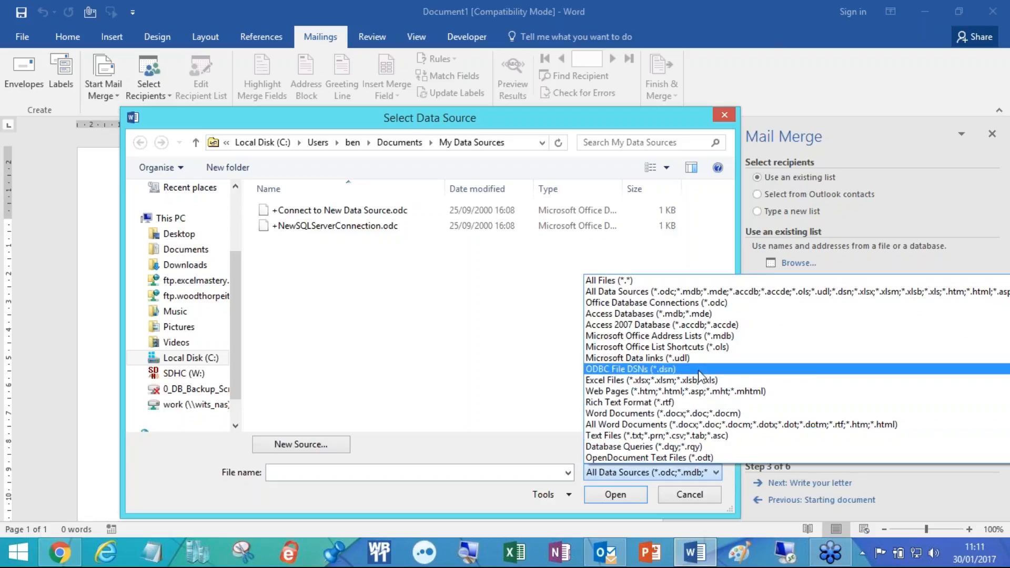
pyautogui.click(647, 283)
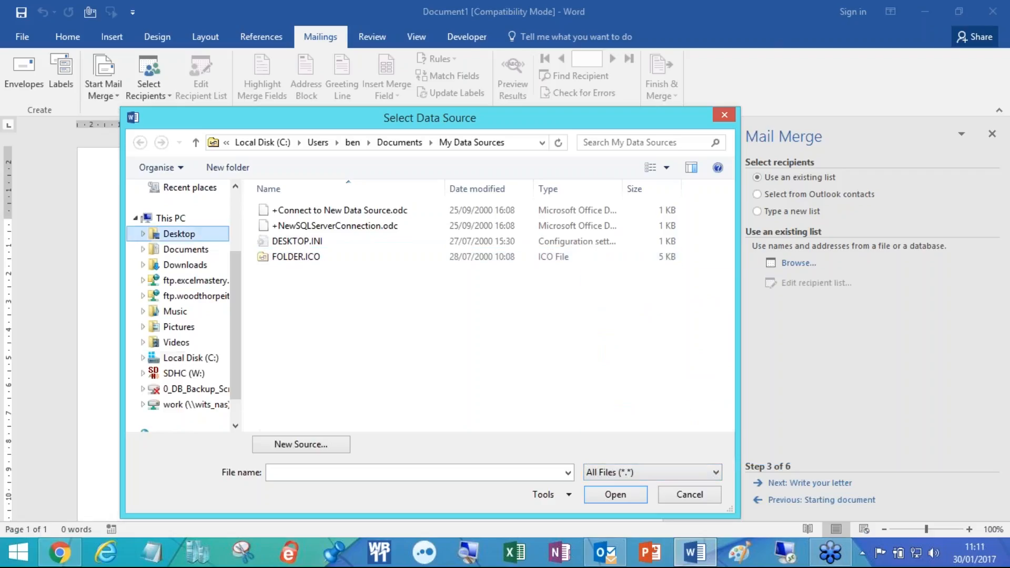
pyautogui.click(182, 234)
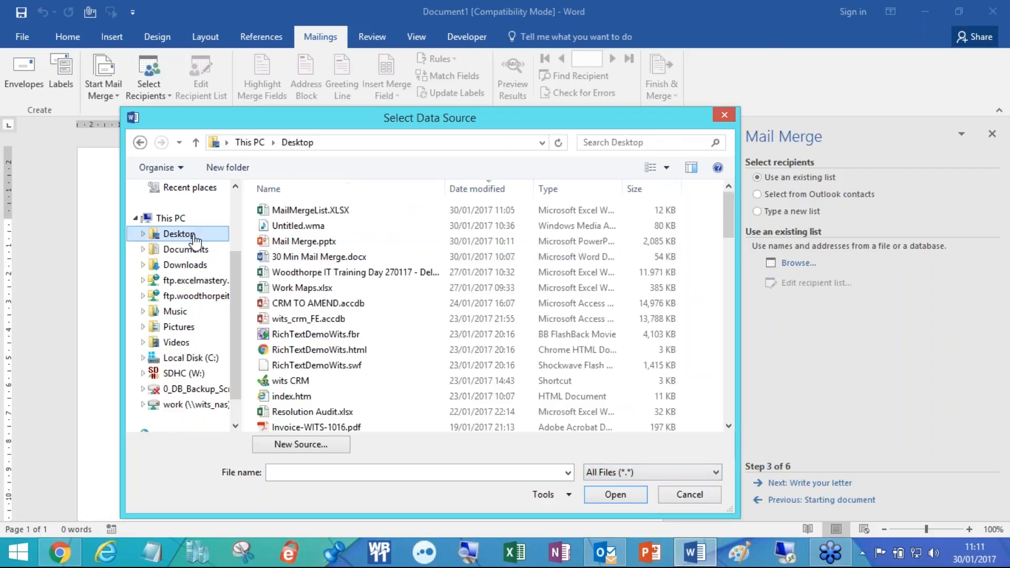
pyautogui.click(291, 212)
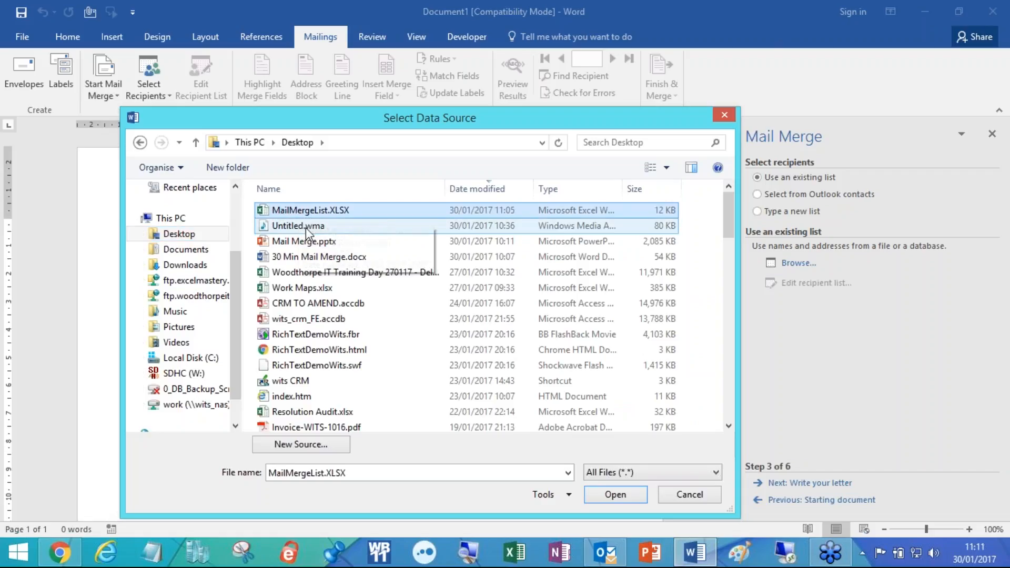
pyautogui.click(611, 497)
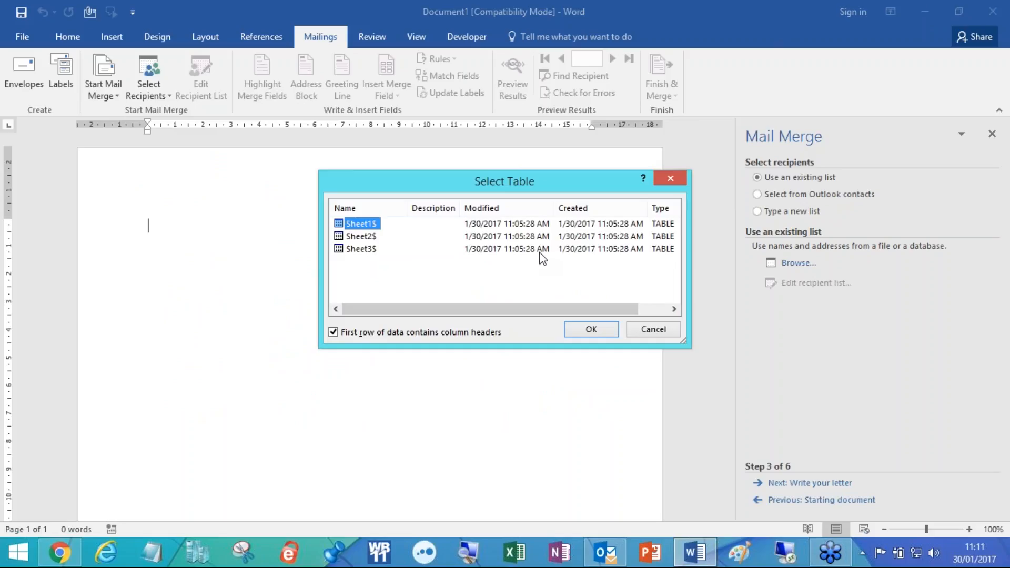
# Compare the workbook's three sheets and choose Sheet1$ as the recipient table, with column headers in the first row.
pyautogui.click(371, 237)
pyautogui.click(362, 250)
pyautogui.click(362, 225)
pyautogui.click(362, 237)
pyautogui.click(365, 248)
pyautogui.click(363, 225)
pyautogui.click(589, 331)
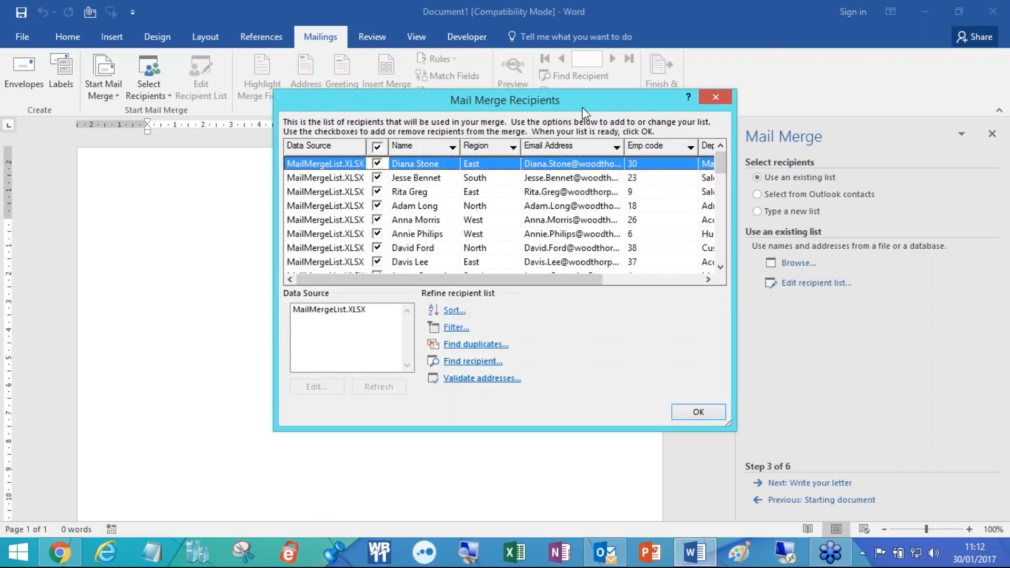
# Enlarge the recipient list window and examine the sort and filter options of the Name, Region, Email Address, Emp code and Department columns.
pyautogui.moveTo(579, 105); pyautogui.dragTo(459, 113)
pyautogui.moveTo(609, 433); pyautogui.dragTo(805, 477)
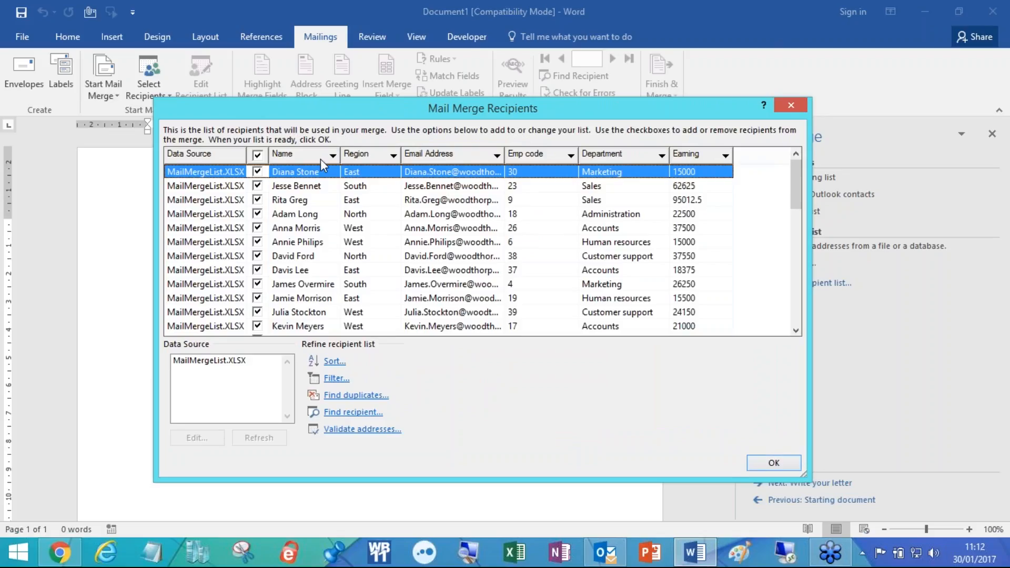
pyautogui.click(331, 156)
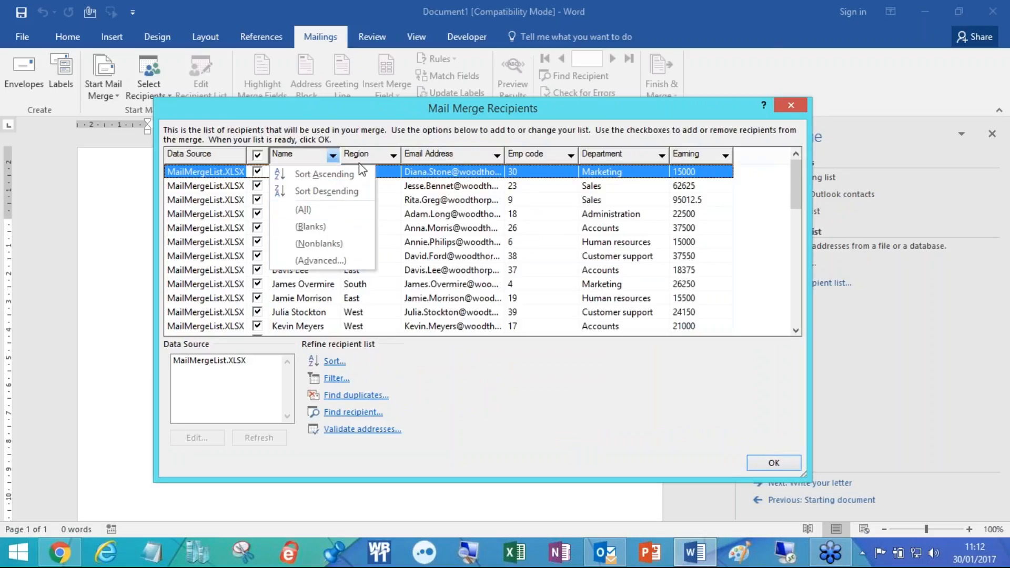
pyautogui.click(388, 157)
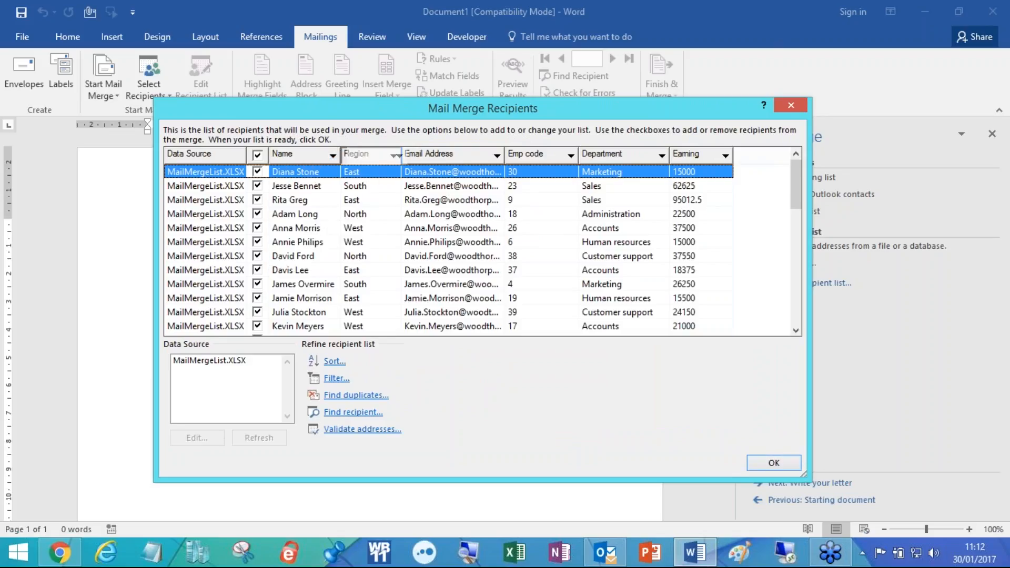
pyautogui.click(397, 160)
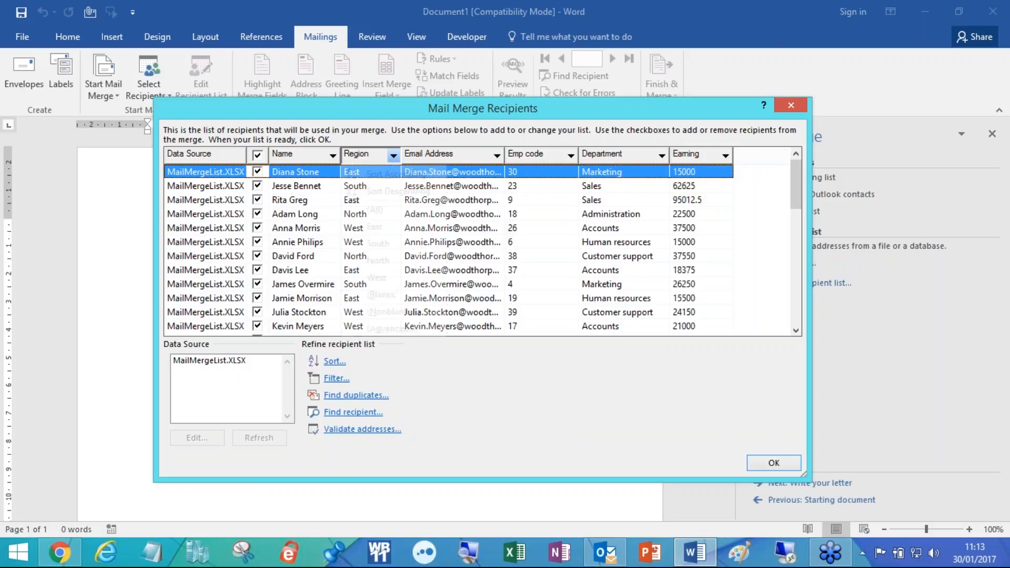
pyautogui.click(658, 158)
pyautogui.click(661, 156)
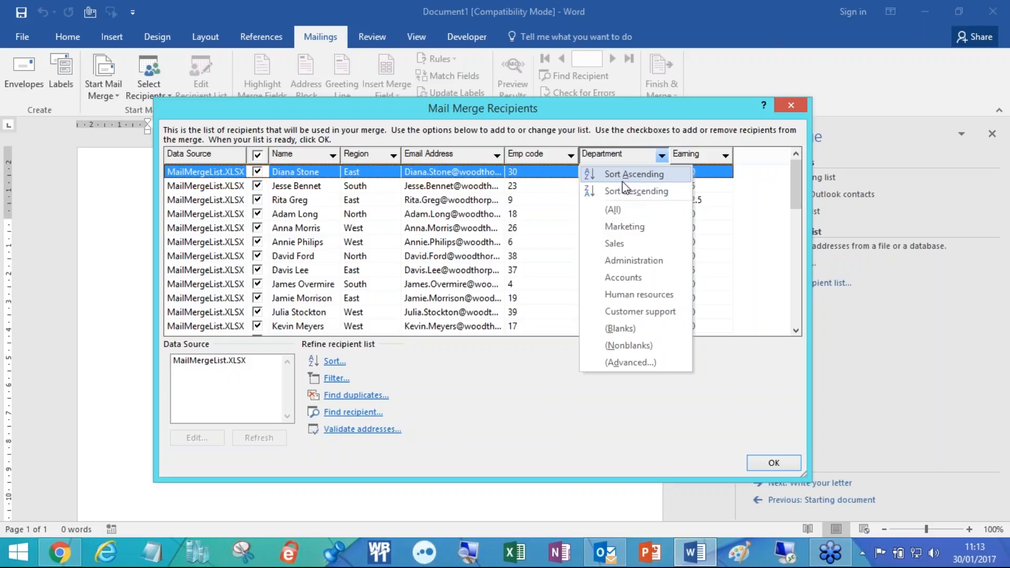
pyautogui.click(541, 188)
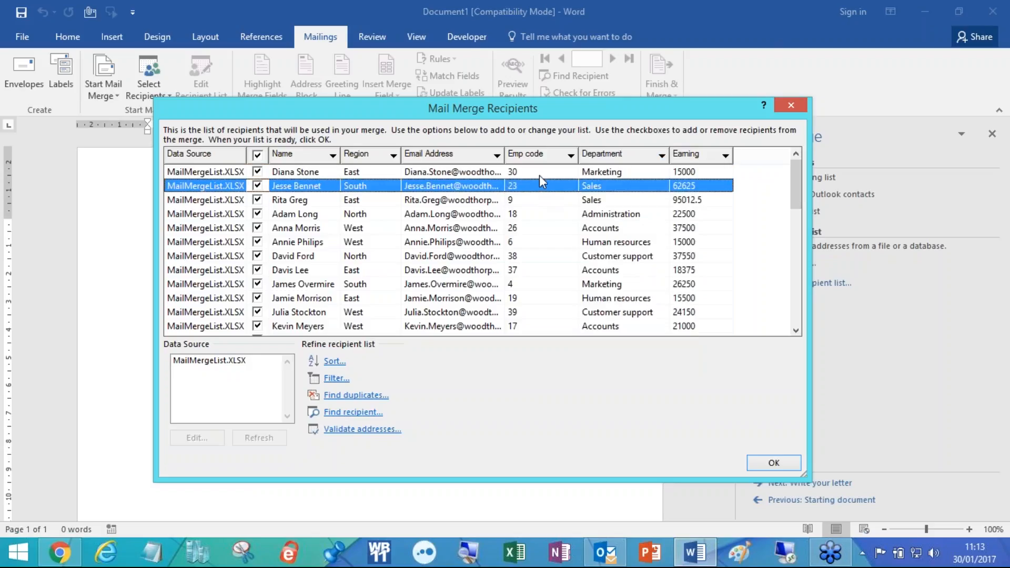
pyautogui.click(572, 156)
pyautogui.click(496, 157)
pyautogui.click(495, 156)
pyautogui.click(393, 156)
pyautogui.click(393, 156)
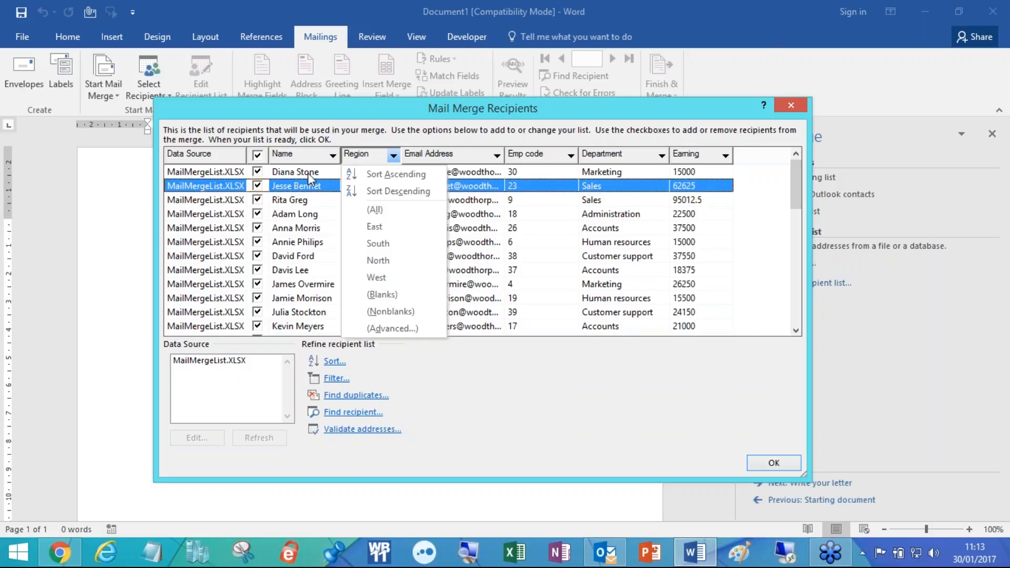
pyautogui.click(320, 201)
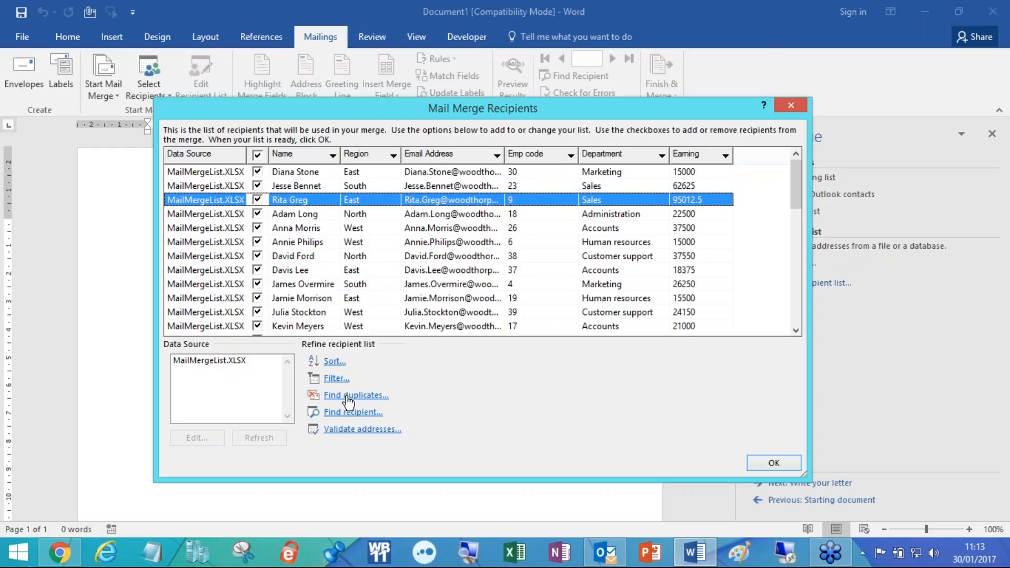
# Try excluding the second, fourth and sixth recipients individually, then include all recipients again.
pyautogui.click(257, 186)
pyautogui.click(258, 213)
pyautogui.click(257, 242)
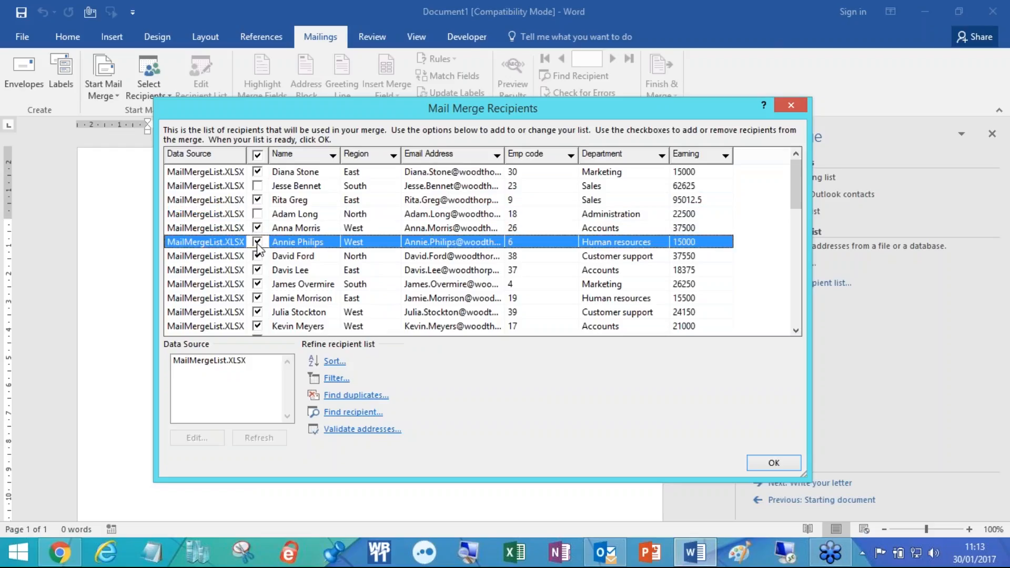
pyautogui.click(258, 154)
pyautogui.click(257, 154)
# Confirm the recipient list and continue to the wizard's letter-writing stage.
pyautogui.click(777, 463)
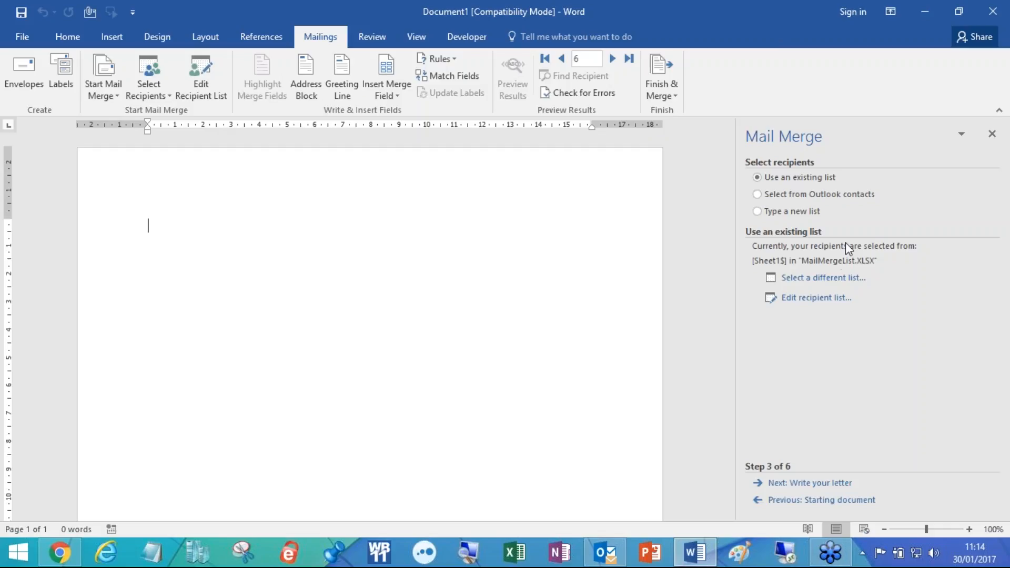
pyautogui.click(810, 483)
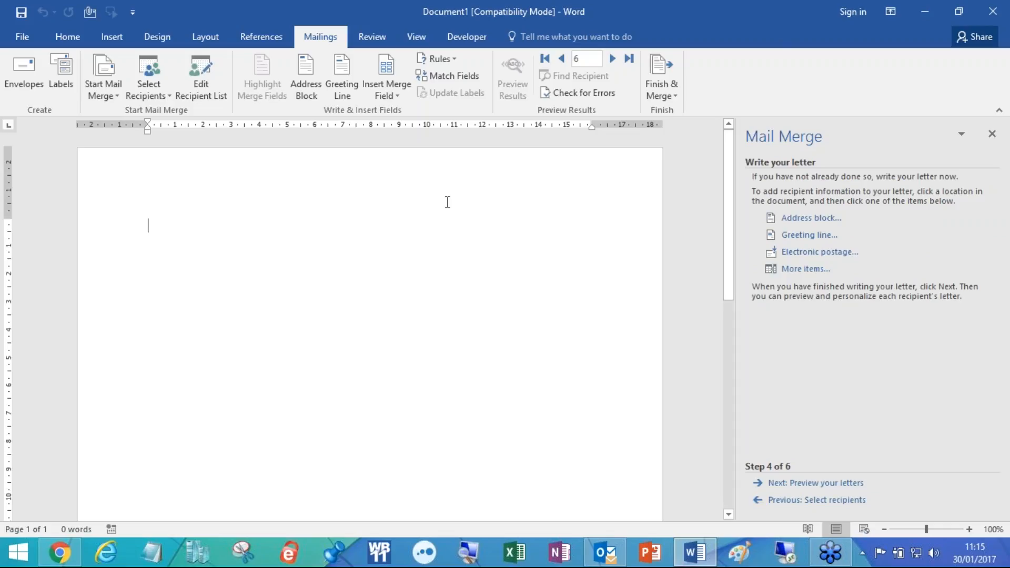
# Start the letter with "Hi " and bring up the database merge fields available for insertion.
pyautogui.write('He')
pyautogui.press('BackSpace')
pyautogui.write('i')
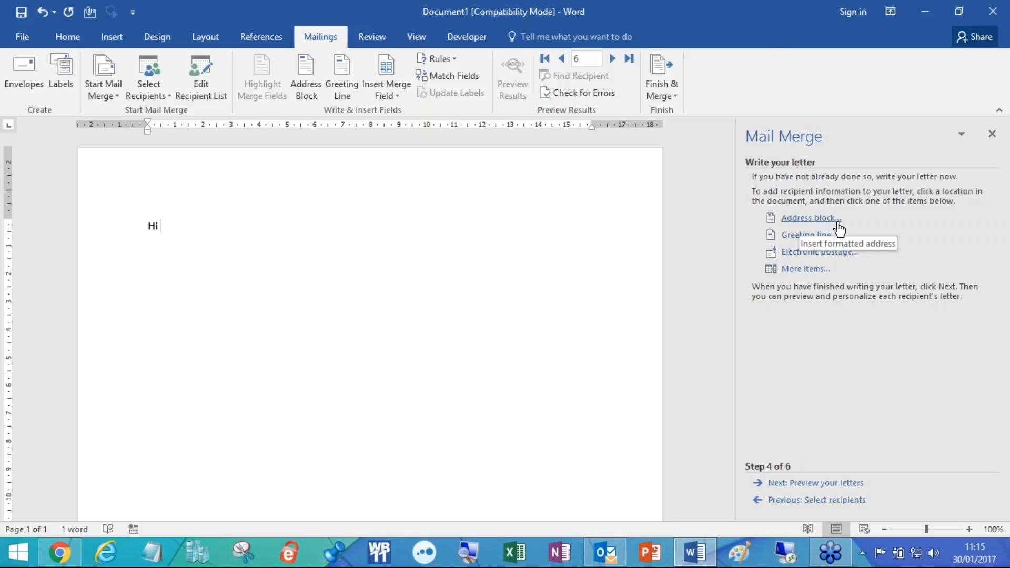
pyautogui.click(811, 269)
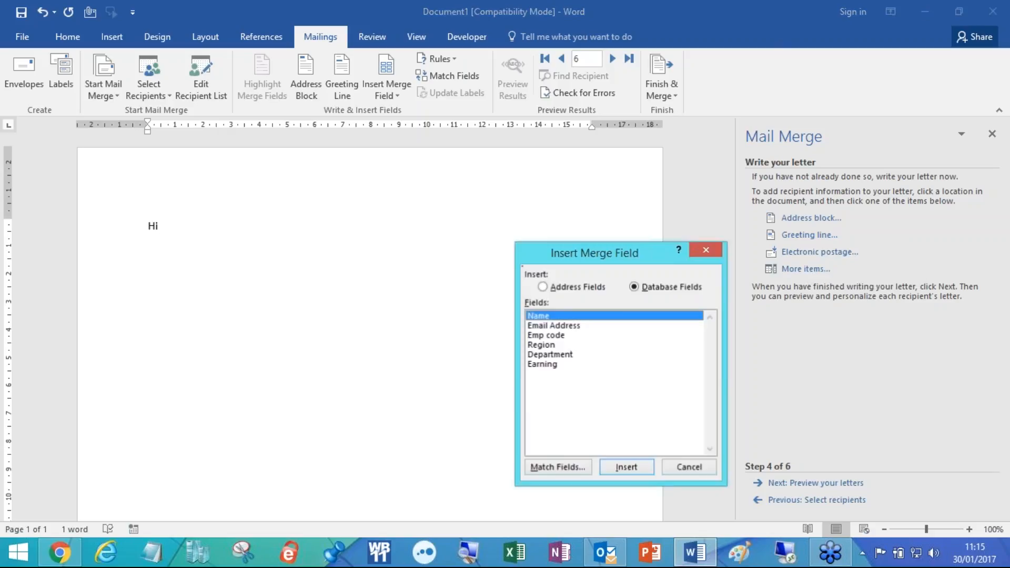
pyautogui.moveTo(634, 263); pyautogui.dragTo(624, 188)
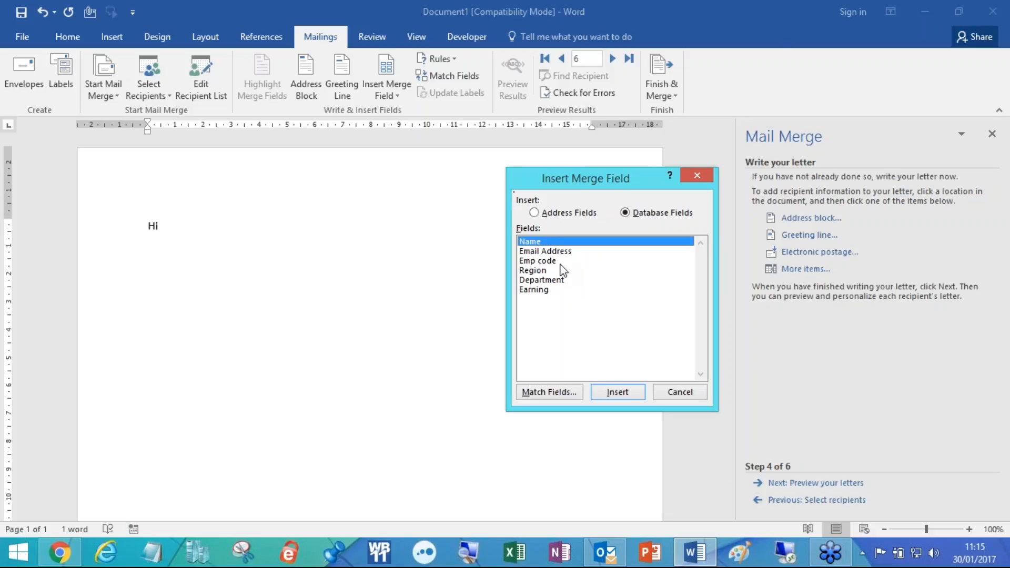
# Open MailMergeList.XLSX in Excel as a read-only copy with notification, examine its column headings and close it again.
pyautogui.rightClick(515, 560)
pyautogui.click(473, 315)
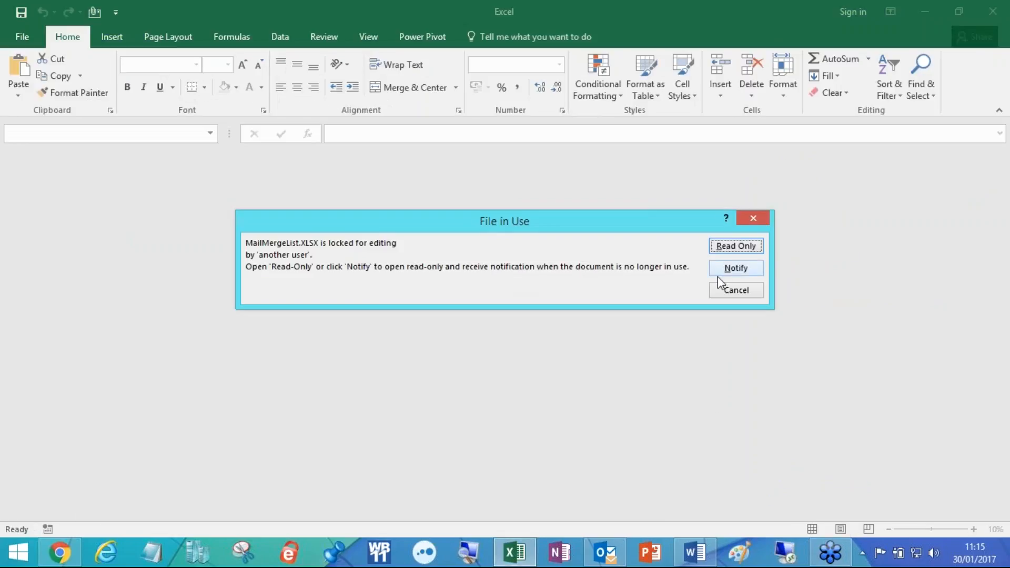
pyautogui.click(721, 271)
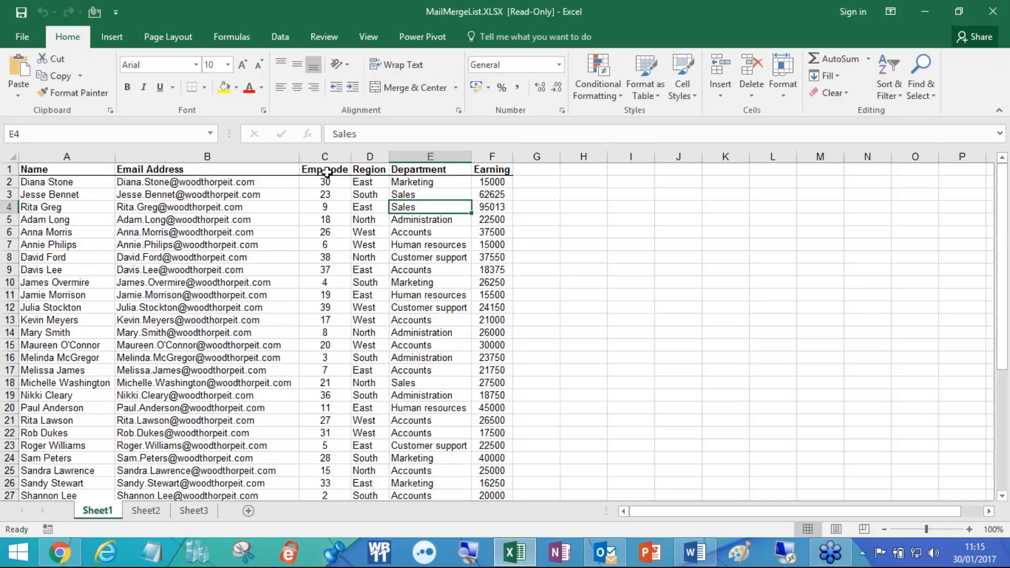
pyautogui.click(993, 11)
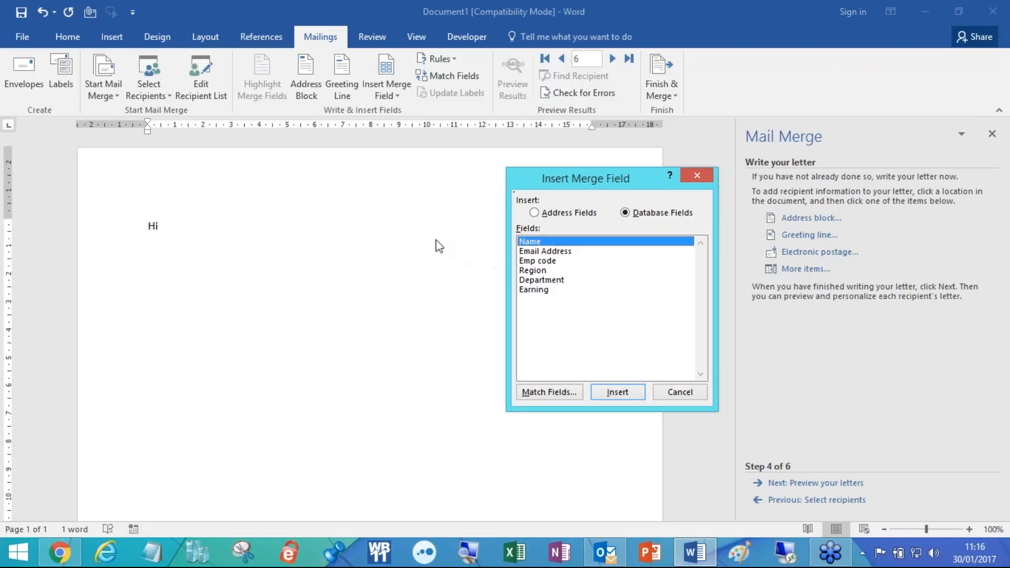
# Insert the Name merge field after "Hi" in the letter.
pyautogui.click(256, 220)
pyautogui.click(617, 393)
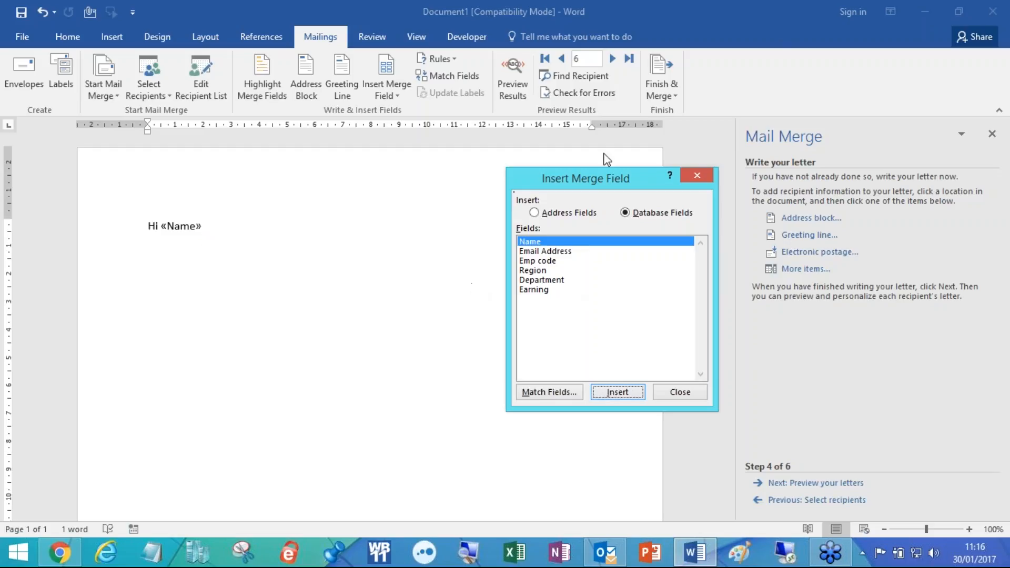
pyautogui.click(141, 284)
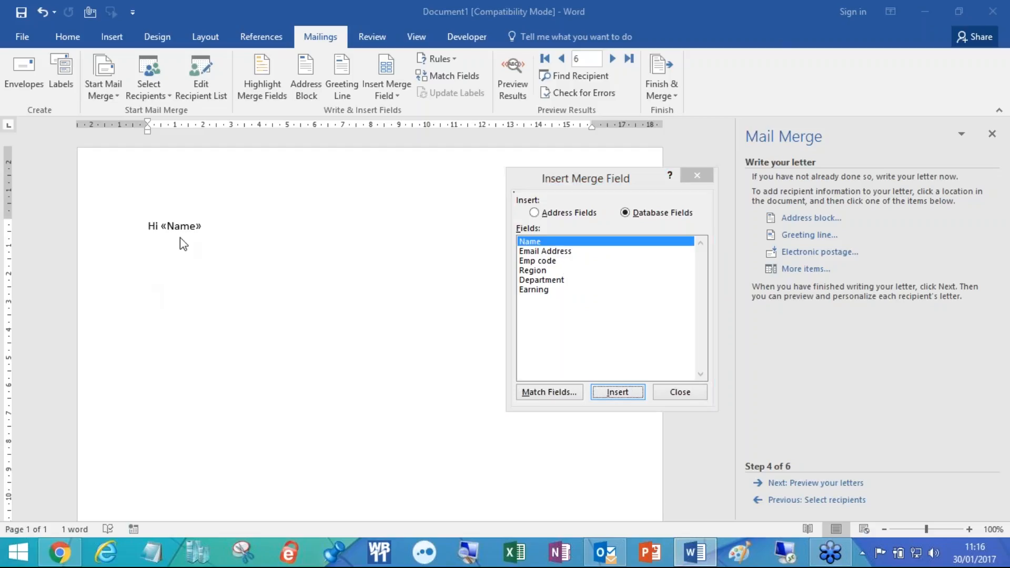
pyautogui.click(199, 233)
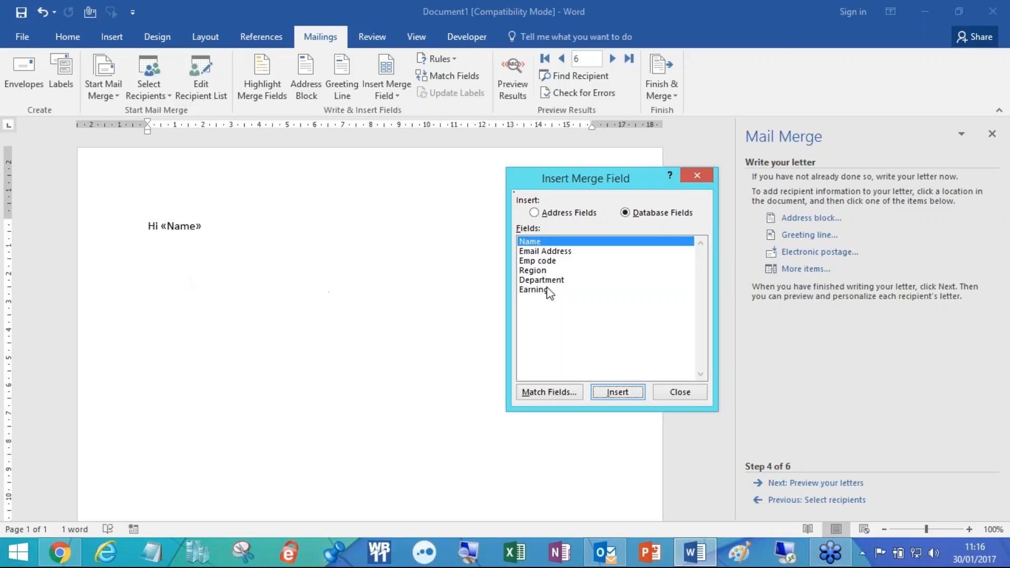
# Try inserting the Department field directly after the Name field, then close the field dialog and delete the added field.
pyautogui.click(157, 225)
pyautogui.doubleClick(559, 280)
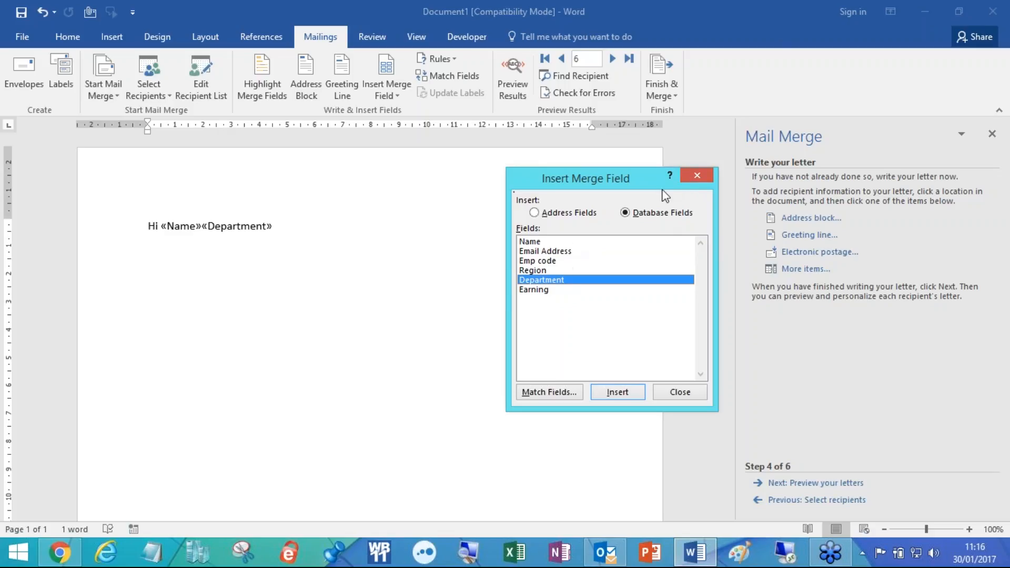
pyautogui.click(695, 175)
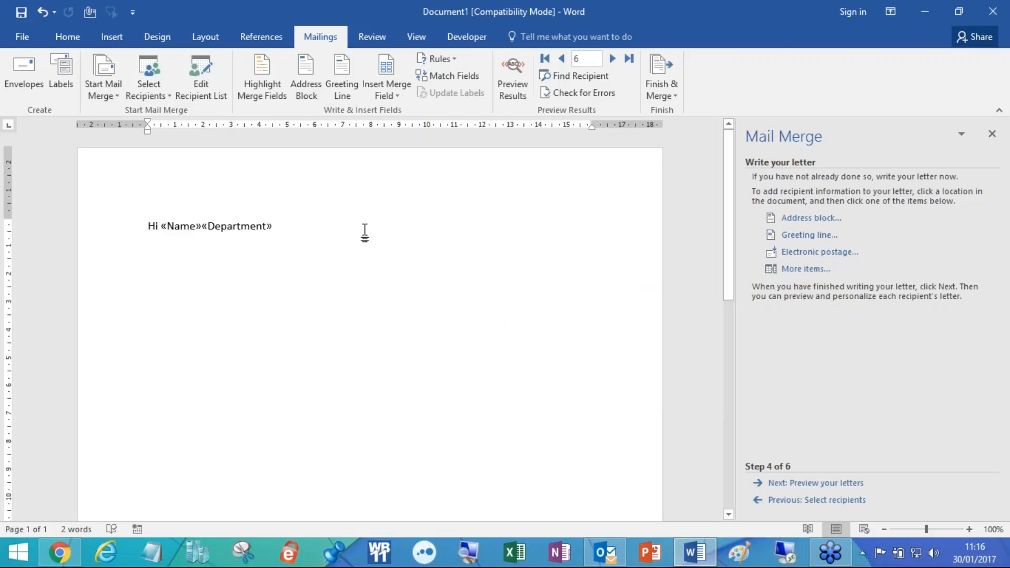
pyautogui.press('BackSpace')
pyautogui.press('BackSpace')
# End the greeting with a comma and add the line "How do you like working in the" followed by the Department merge field.
pyautogui.write(',')
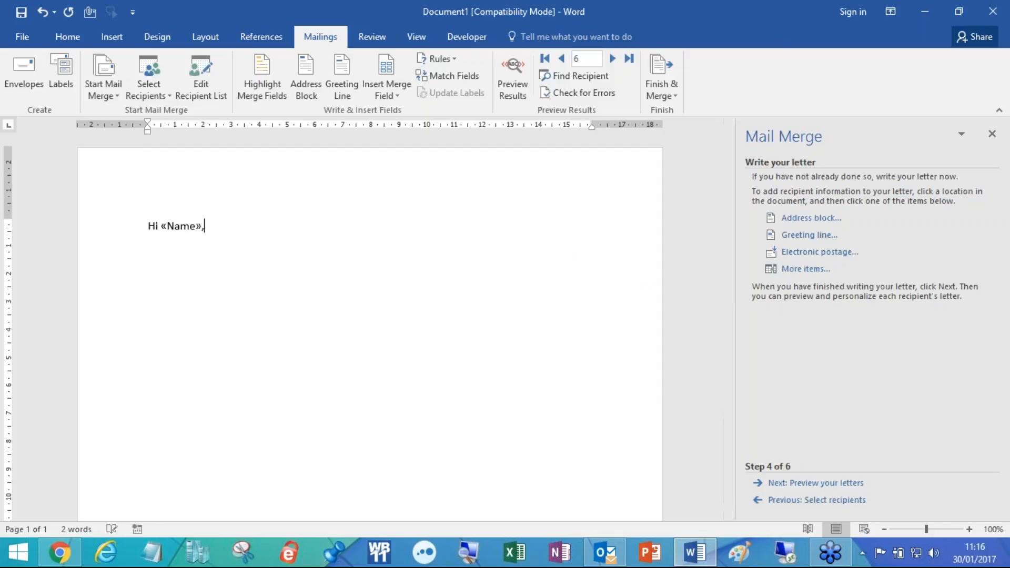
pyautogui.press('Return')
pyautogui.write('How do you like work')
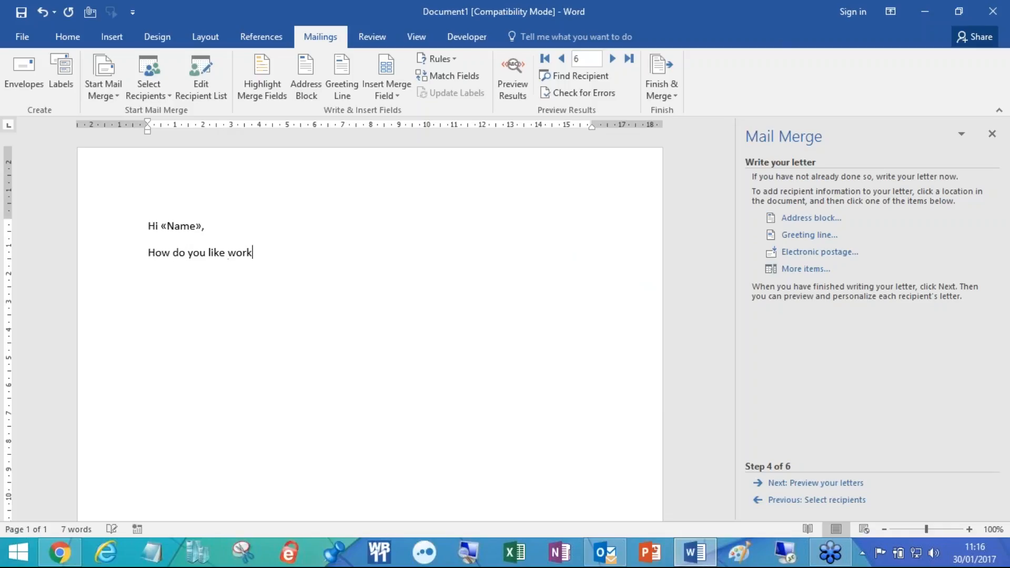
pyautogui.write('ing in the')
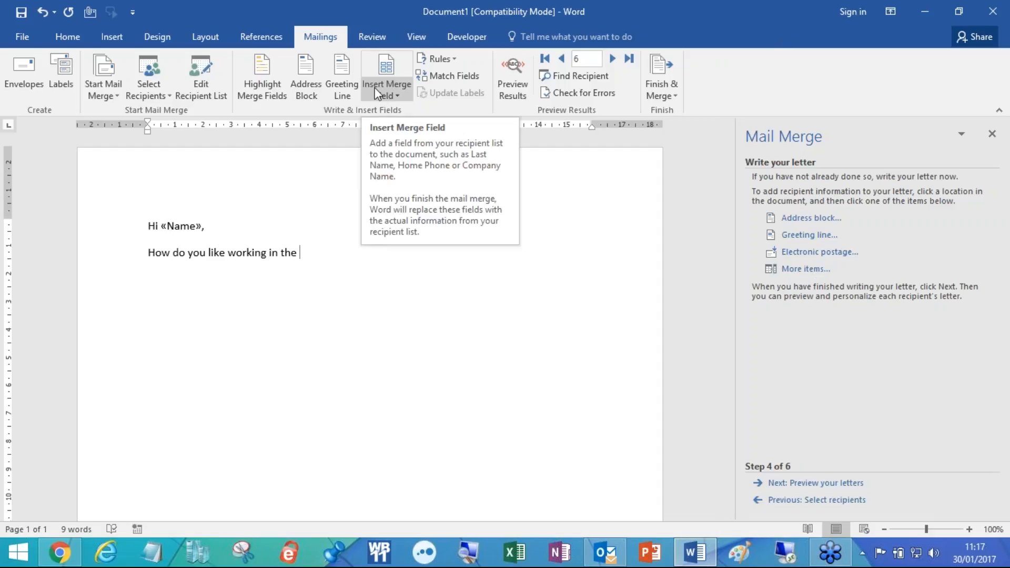
pyautogui.click(392, 96)
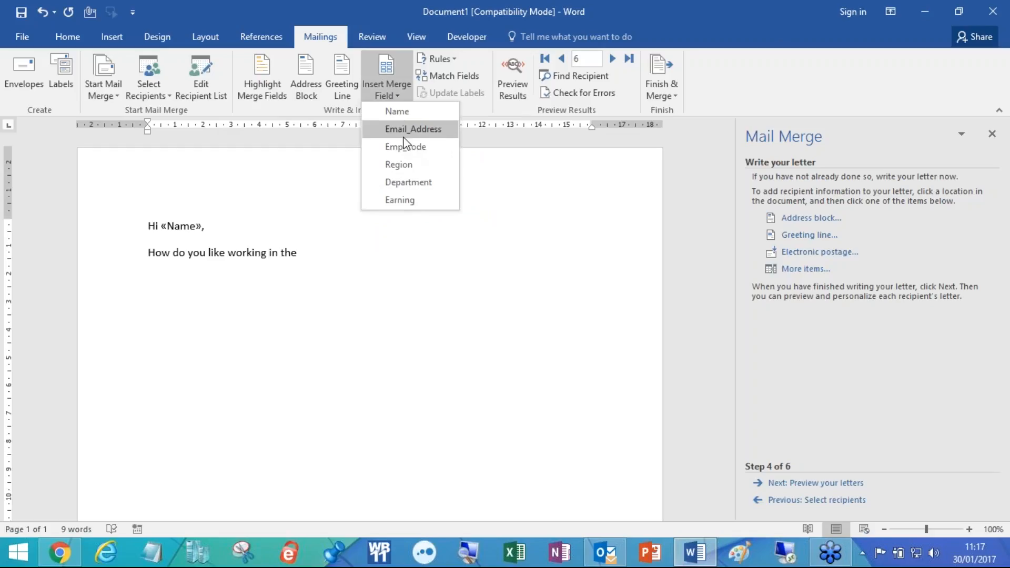
pyautogui.click(407, 183)
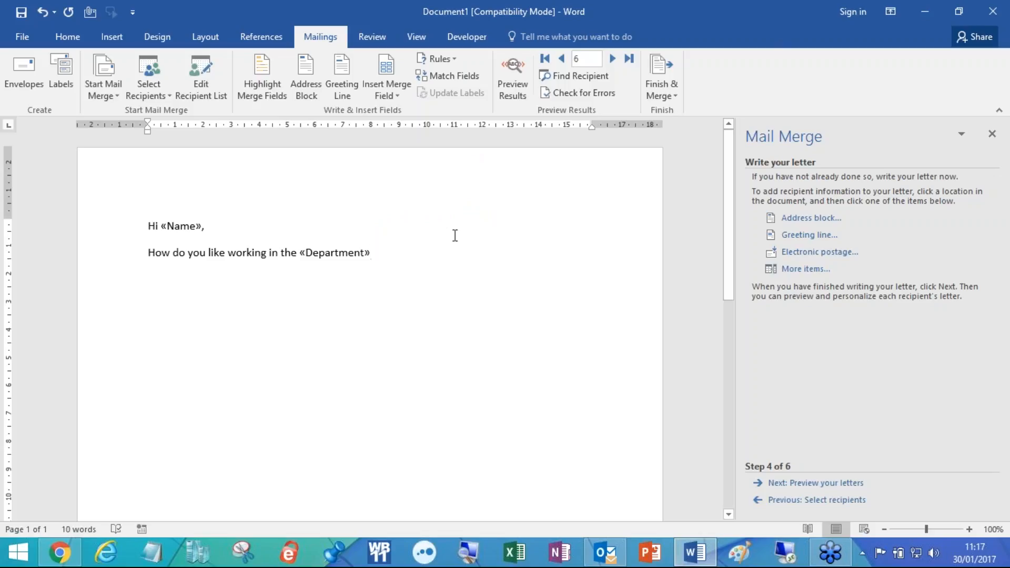
# Complete the letter's sentence with "dept. I hear the", the Region merge field and "is a really great place to live.".
pyautogui.write('dept.')
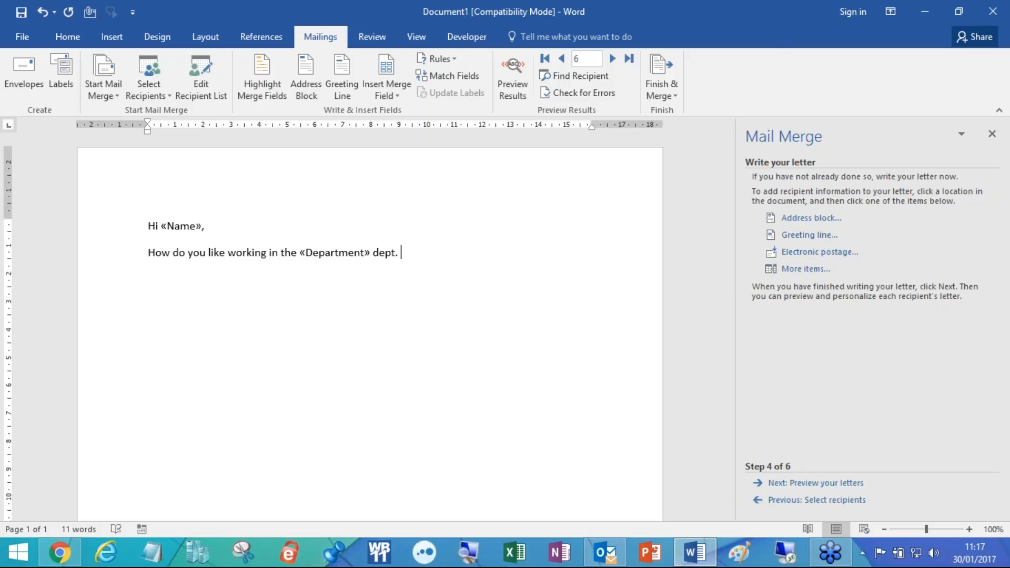
pyautogui.write('I hear the')
pyautogui.click(396, 90)
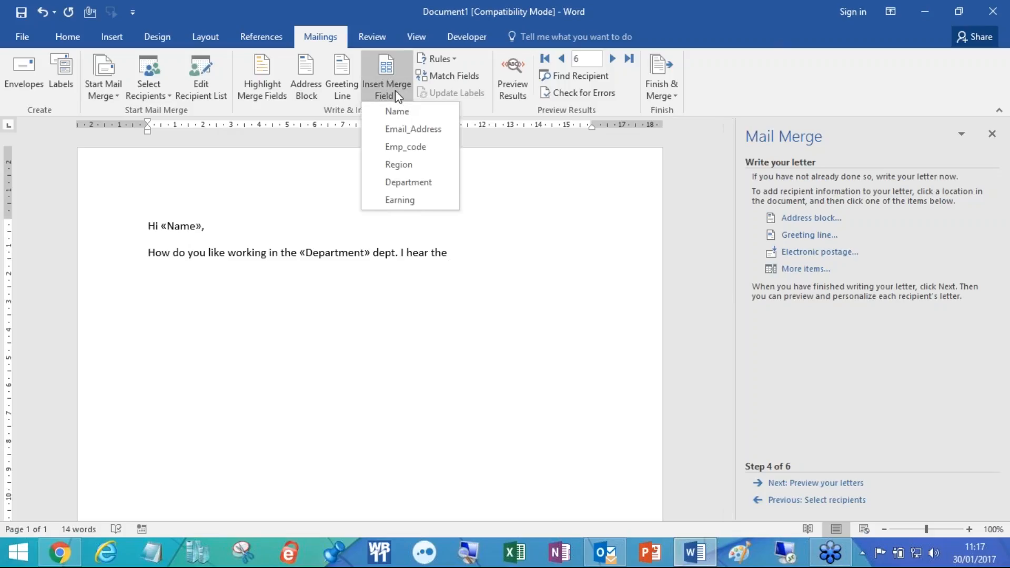
pyautogui.click(408, 164)
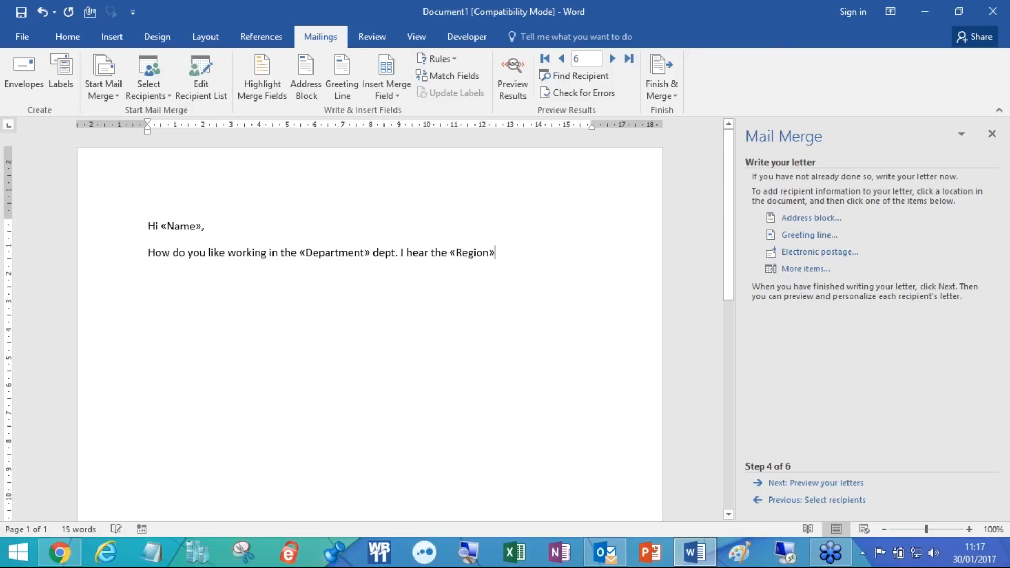
pyautogui.write('is b')
pyautogui.press('BackSpace')
pyautogui.write('a really great place to live')
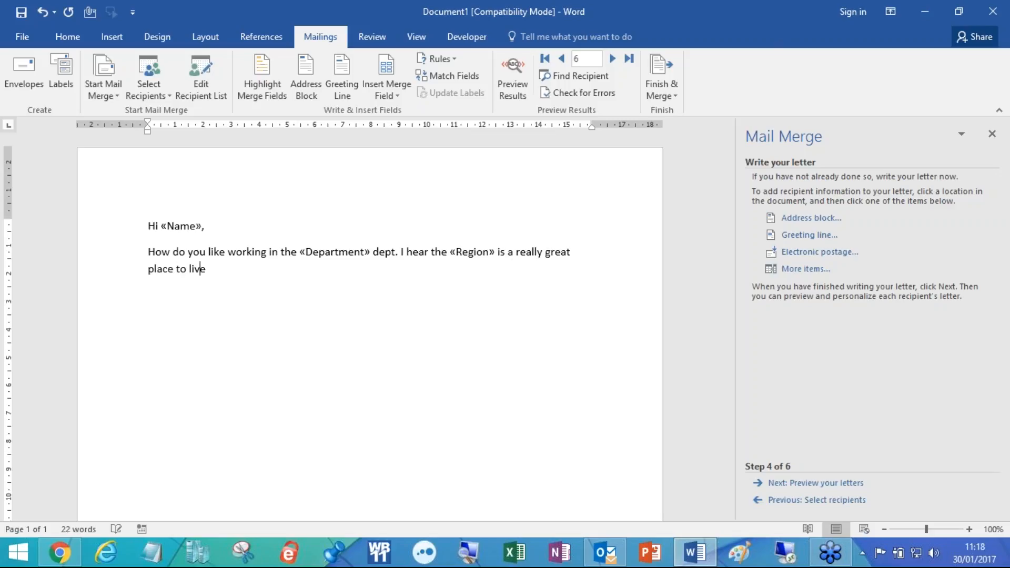
pyautogui.write('.')
# Add the closing "Kind Regards" below a blank line, followed by the sender's full name on its own line.
pyautogui.press('Return')
pyautogui.press('Return')
pyautogui.write('Kind Regards')
pyautogui.press('Return')
pyautogui.press('Return')
pyautogui.press('BackSpace')
pyautogui.write('Ben Wop')
pyautogui.write('dthorpe')
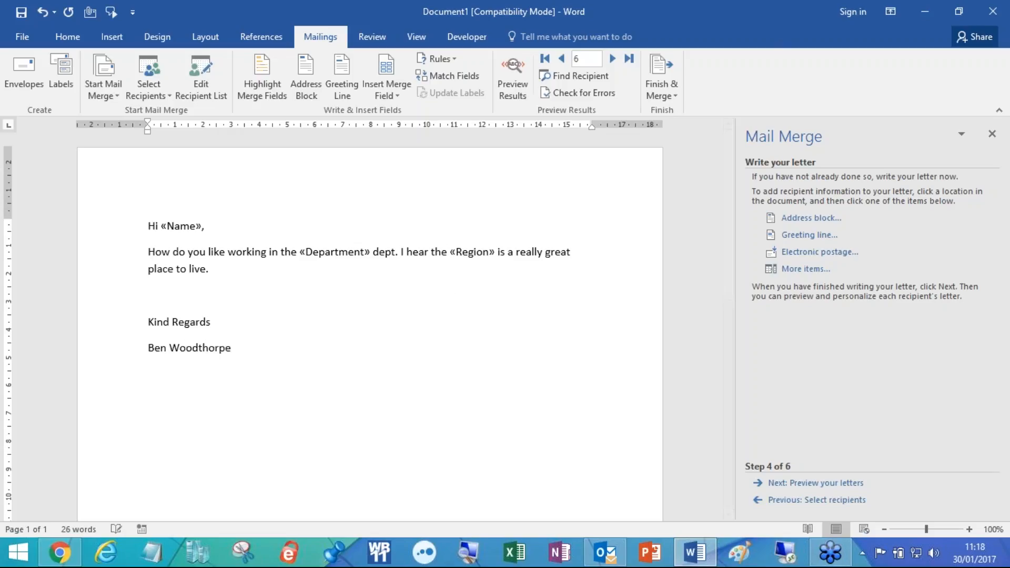
pyautogui.click(315, 280)
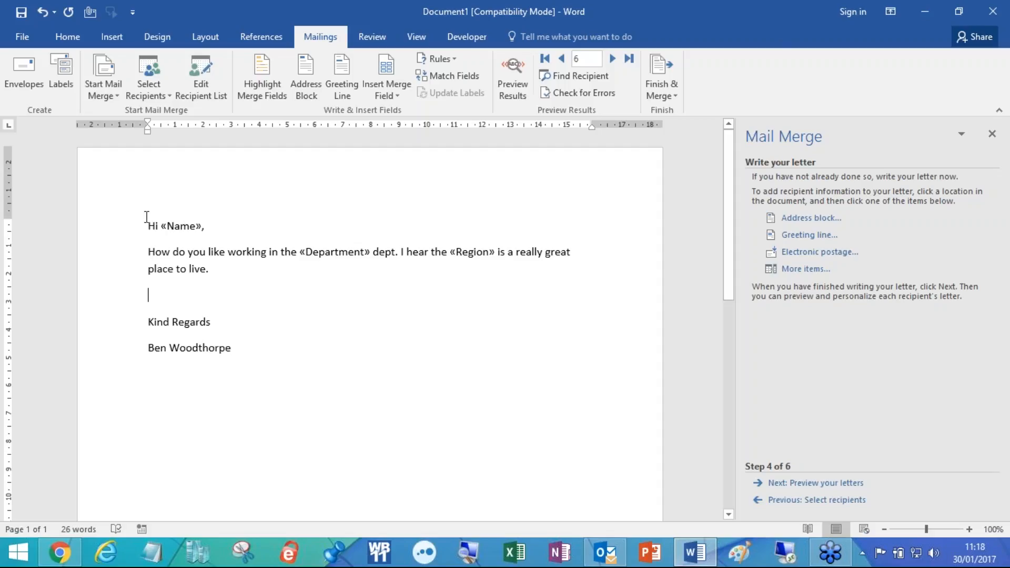
pyautogui.moveTo(148, 218); pyautogui.dragTo(337, 371)
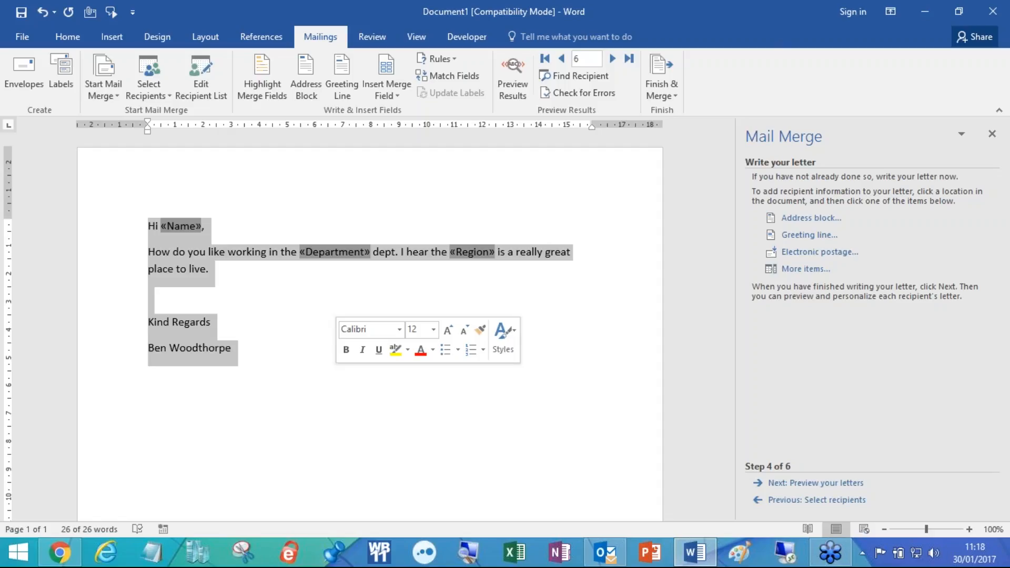
pyautogui.click(246, 273)
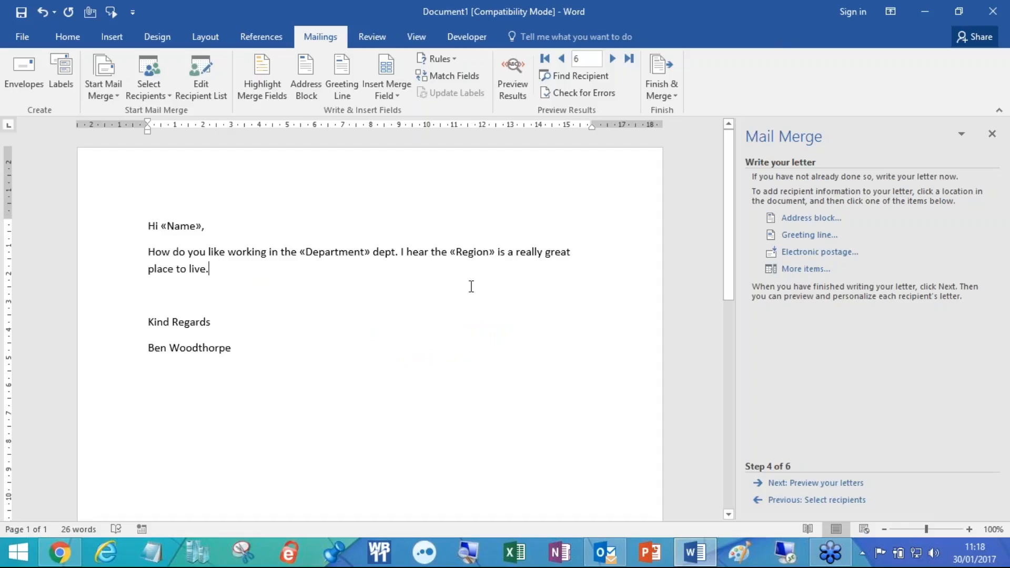
# Advance the mail merge wizard to the letter preview and go back from recipient 6 to recipient 1.
pyautogui.click(811, 483)
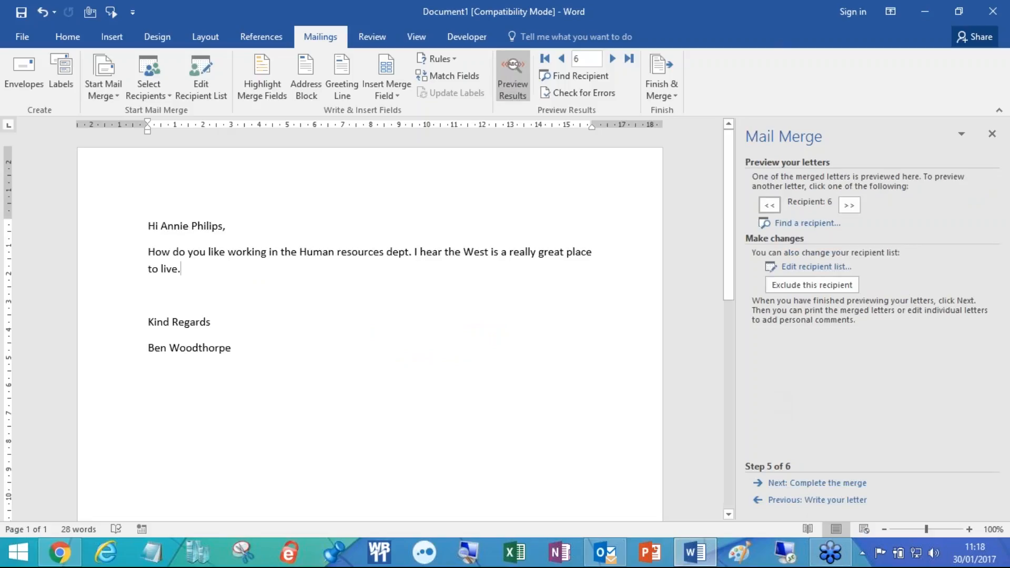
pyautogui.moveTo(146, 221); pyautogui.dragTo(333, 367)
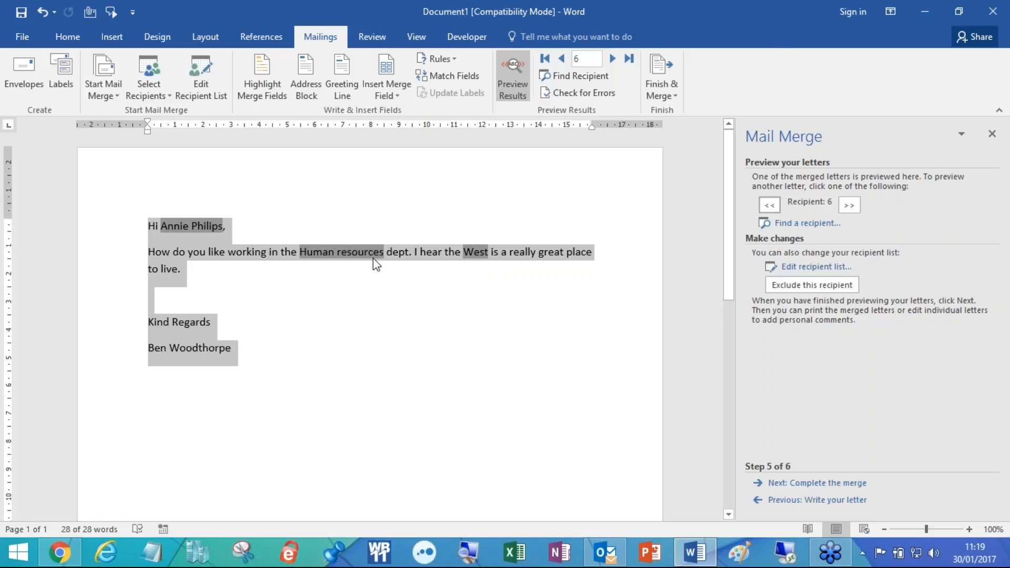
pyautogui.click(770, 207)
pyautogui.click(770, 207)
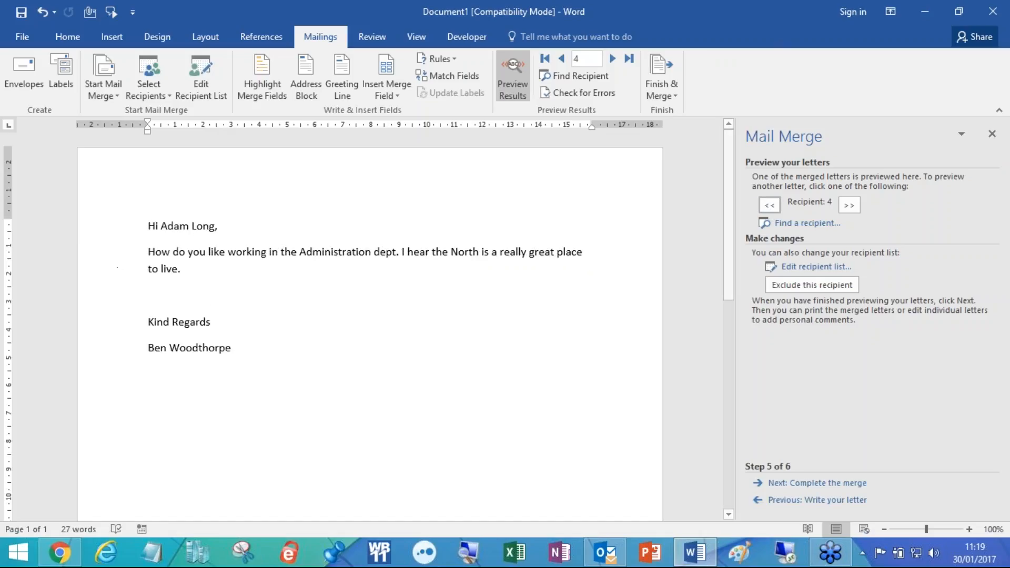
pyautogui.click(772, 204)
pyautogui.click(772, 204)
pyautogui.click(772, 204)
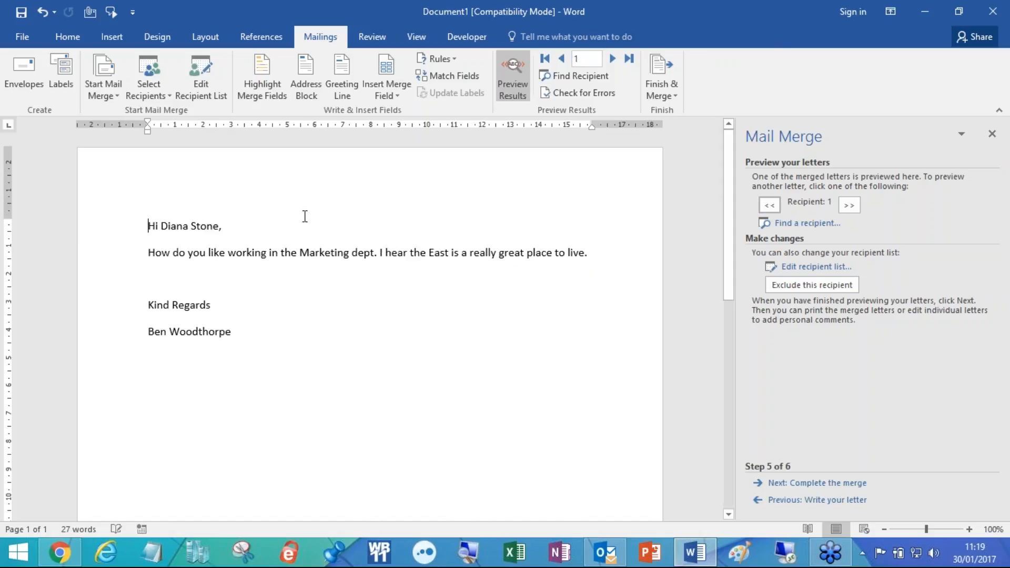
# Preview the merged letters one at a time from recipient 2 through recipient 18.
pyautogui.click(853, 208)
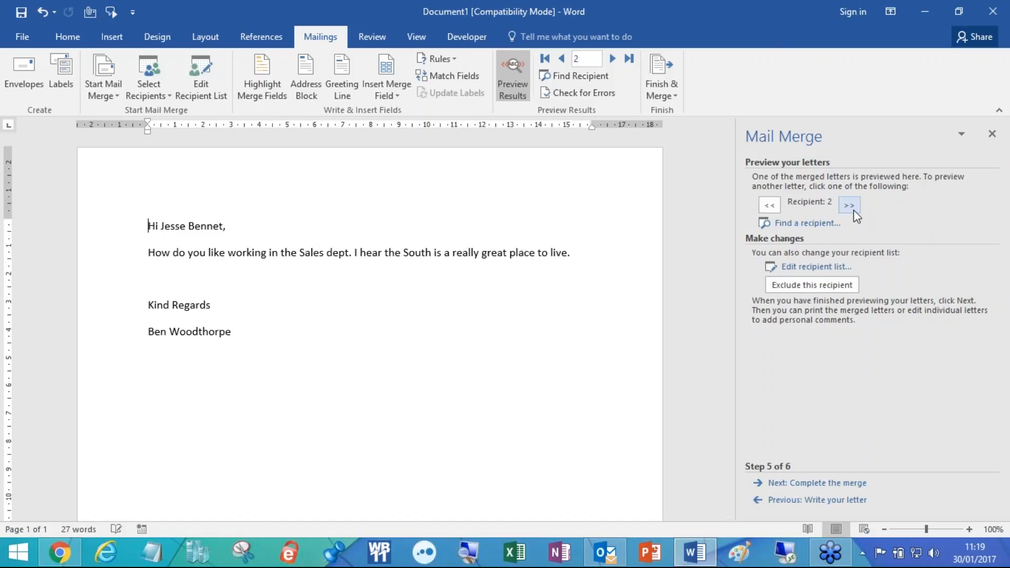
pyautogui.click(854, 212)
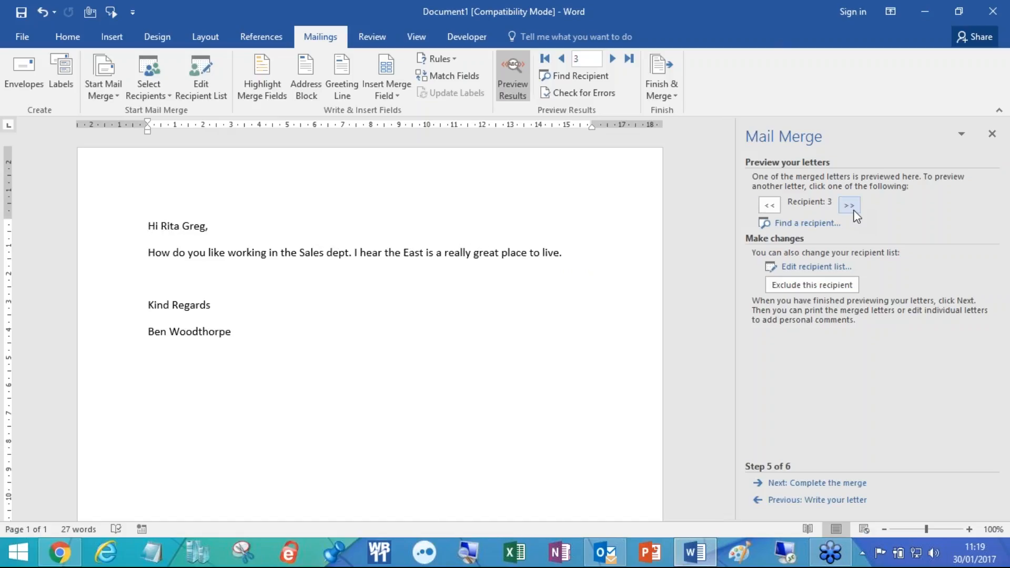
pyautogui.click(854, 212)
pyautogui.click(854, 212)
pyautogui.click(854, 212)
pyautogui.click(854, 212)
pyautogui.click(854, 212)
pyautogui.click(854, 212)
pyautogui.click(854, 212)
pyautogui.click(854, 212)
pyautogui.click(854, 212)
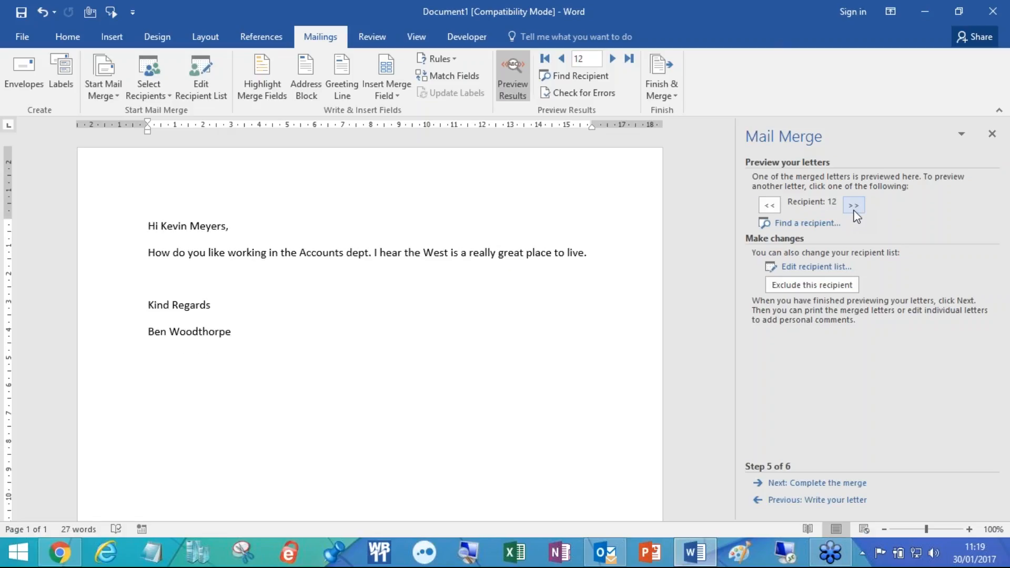
pyautogui.click(854, 212)
pyautogui.click(855, 212)
pyautogui.click(855, 212)
pyautogui.click(854, 212)
pyautogui.click(854, 212)
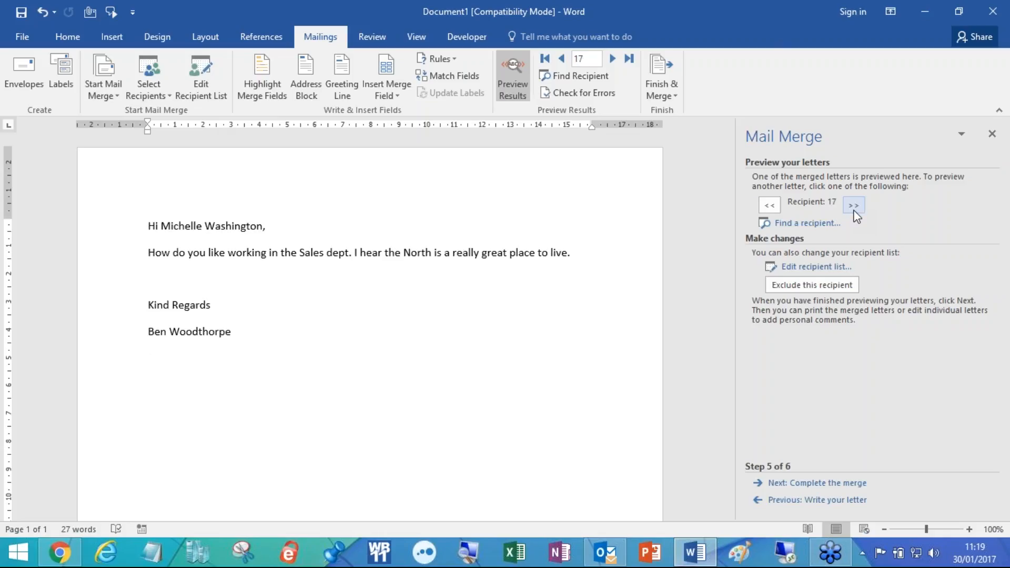
pyautogui.click(855, 212)
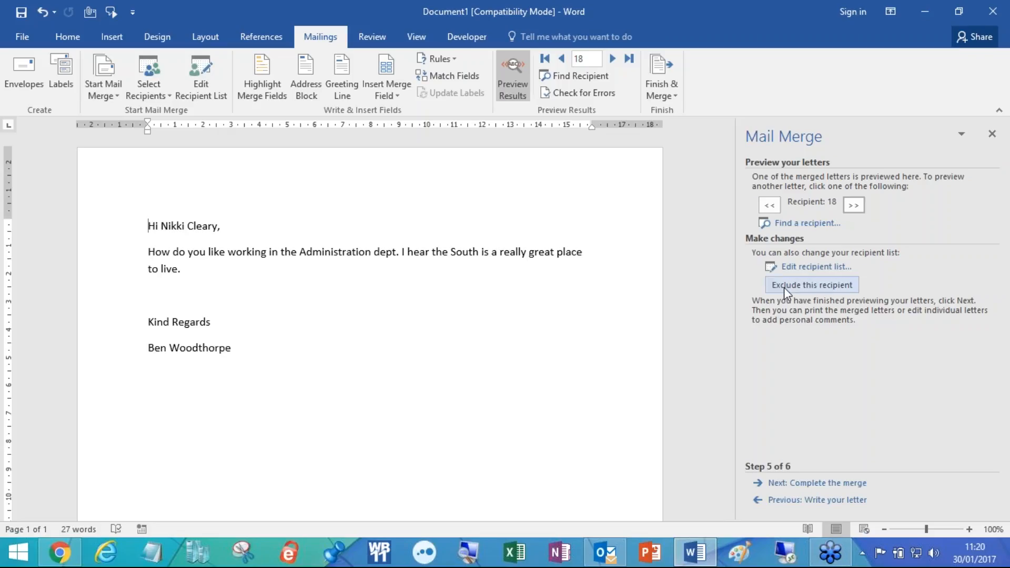
# Look at the mail merge recipient list from the preview stage and close it without making changes.
pyautogui.click(816, 267)
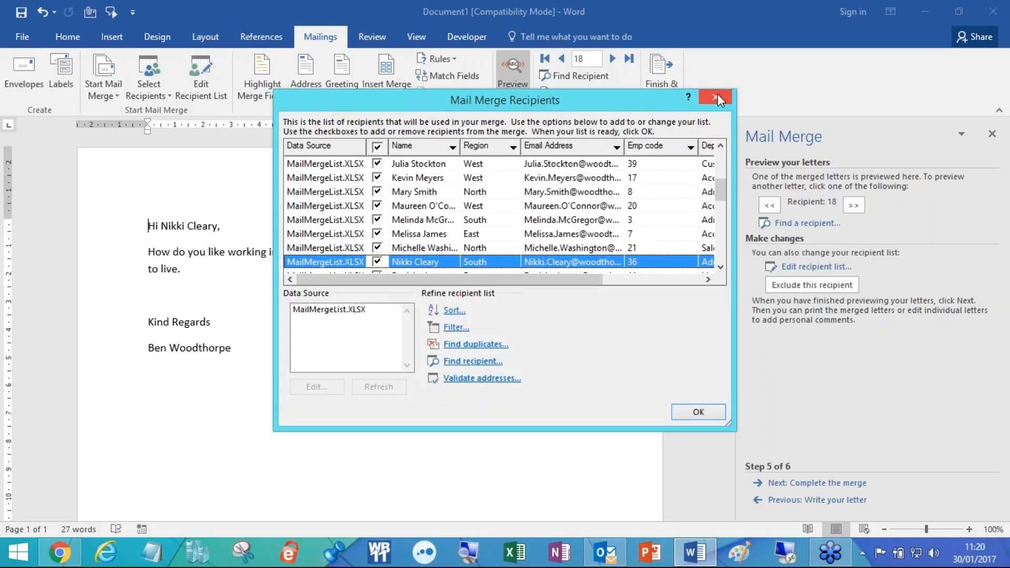
pyautogui.click(716, 97)
pyautogui.click(818, 266)
pyautogui.click(715, 98)
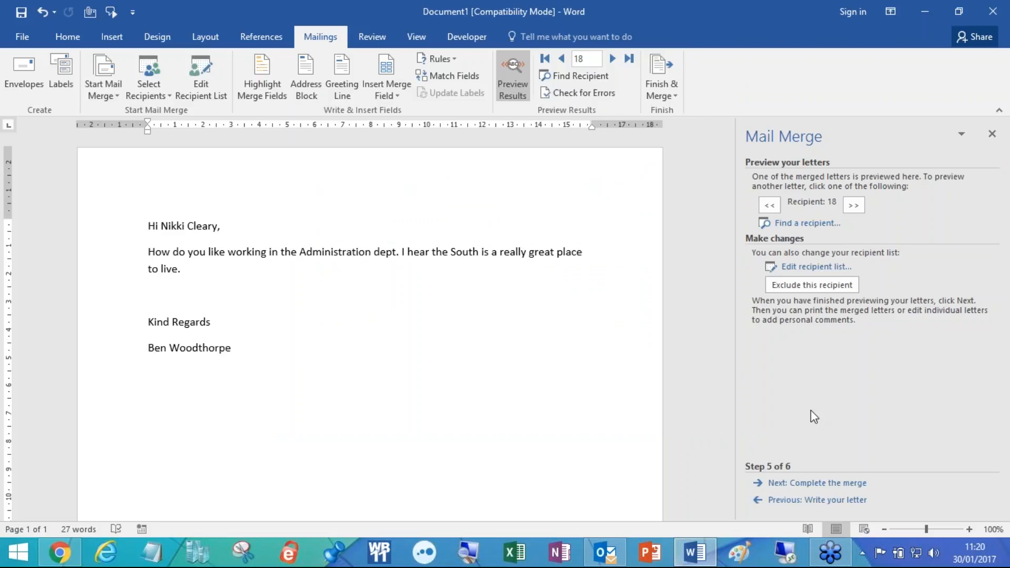
# Complete the merge by generating editable individual letters for all records in a new document.
pyautogui.click(780, 484)
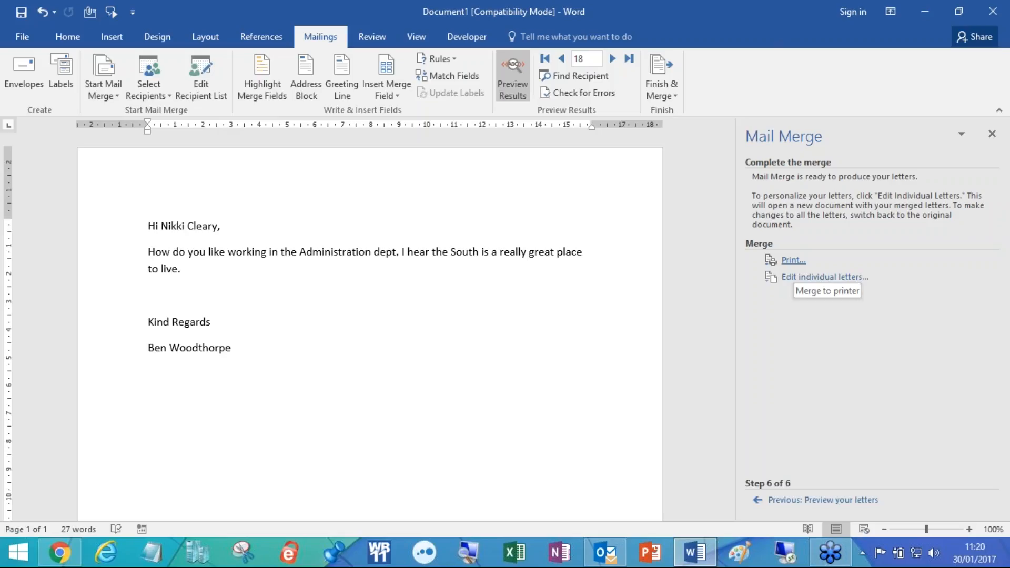
pyautogui.click(801, 279)
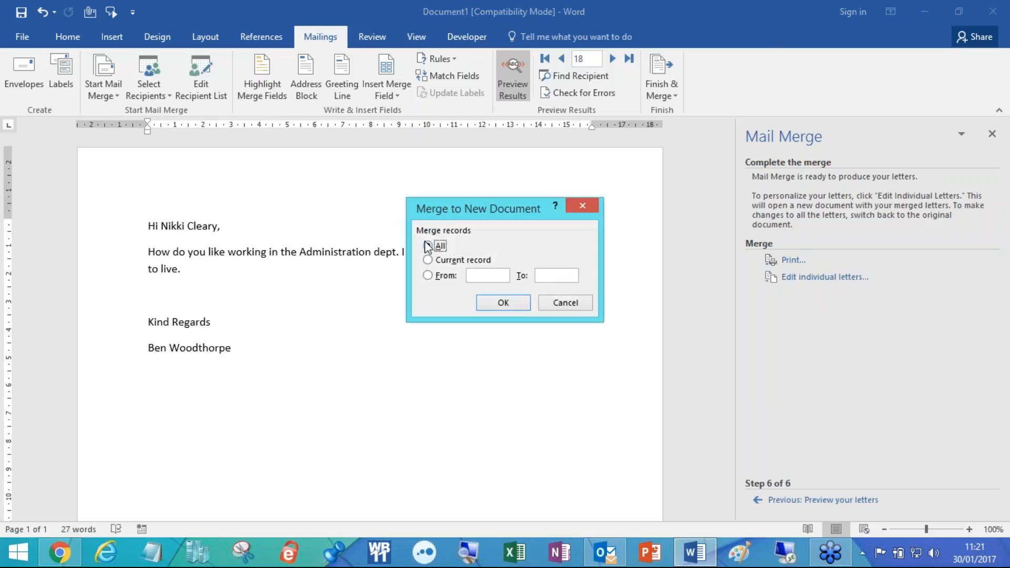
pyautogui.click(513, 307)
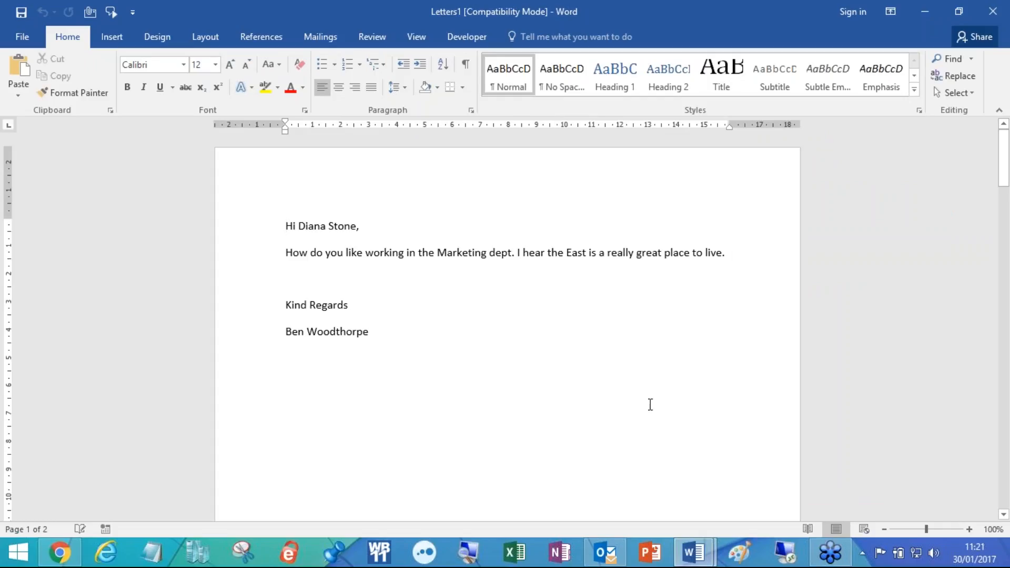
# Compare the original Document1 with the merged Letters1 document and return to Letters1.
pyautogui.moveTo(695, 551)
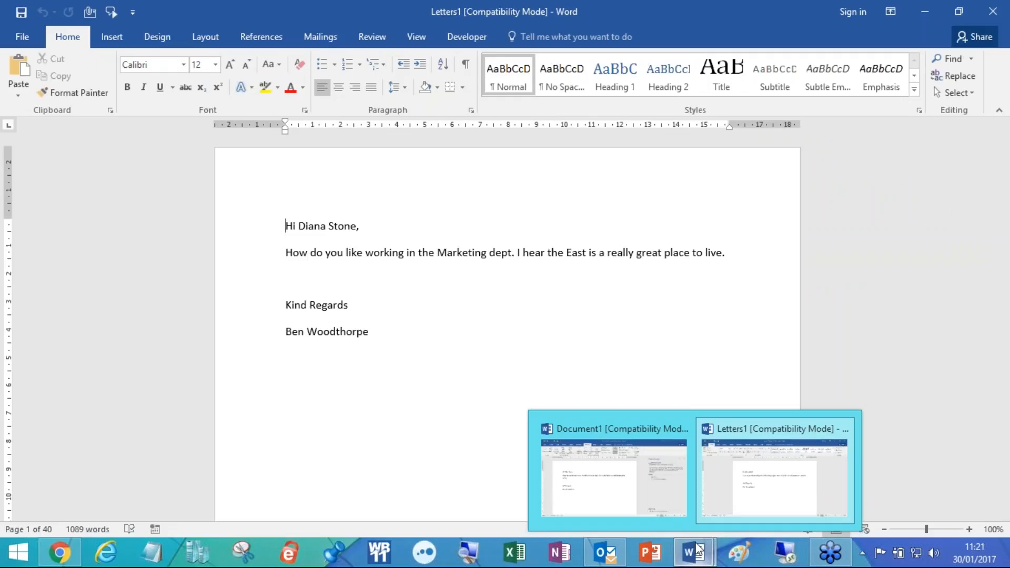
pyautogui.moveTo(639, 509)
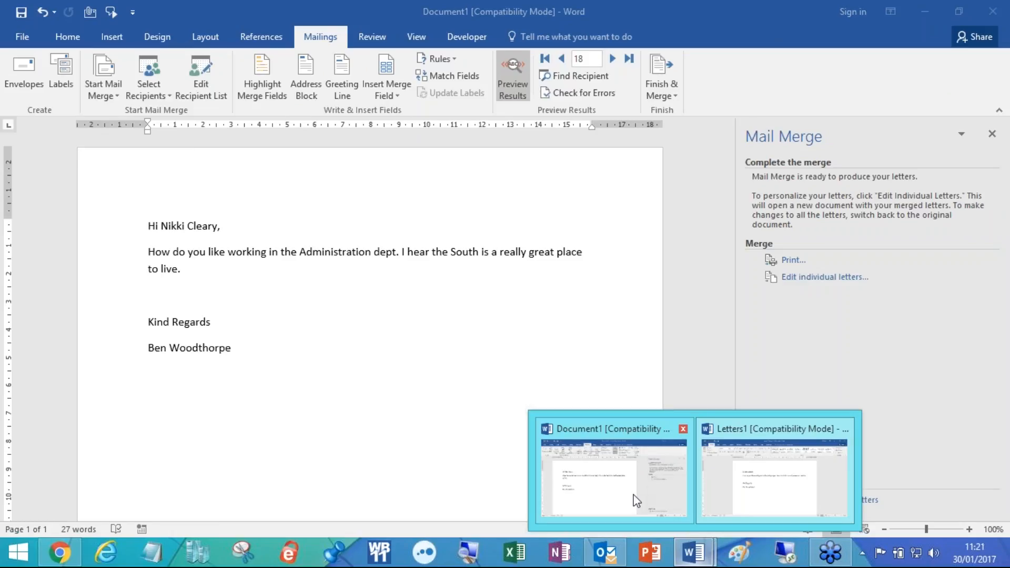
pyautogui.moveTo(761, 491)
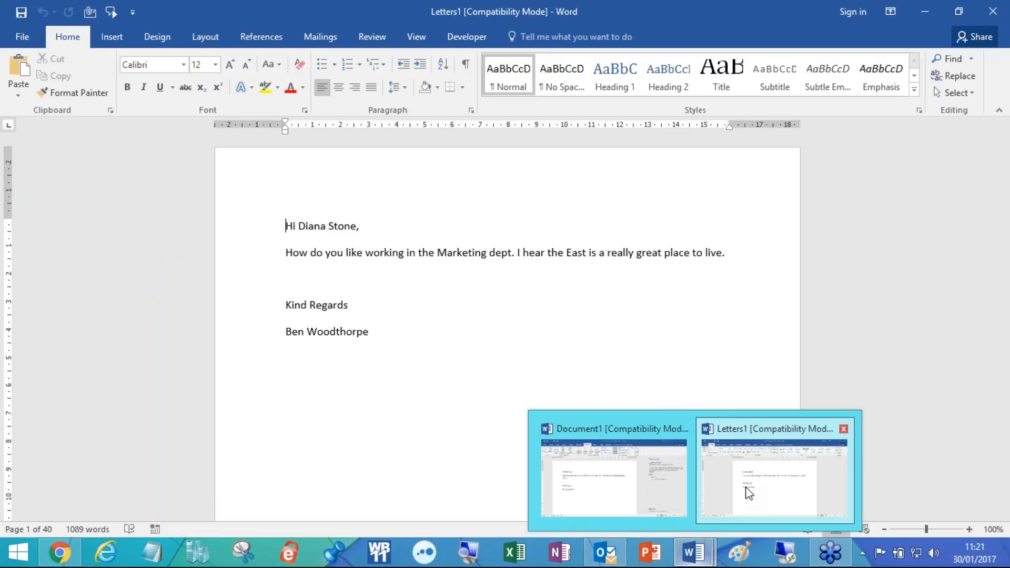
pyautogui.click(750, 493)
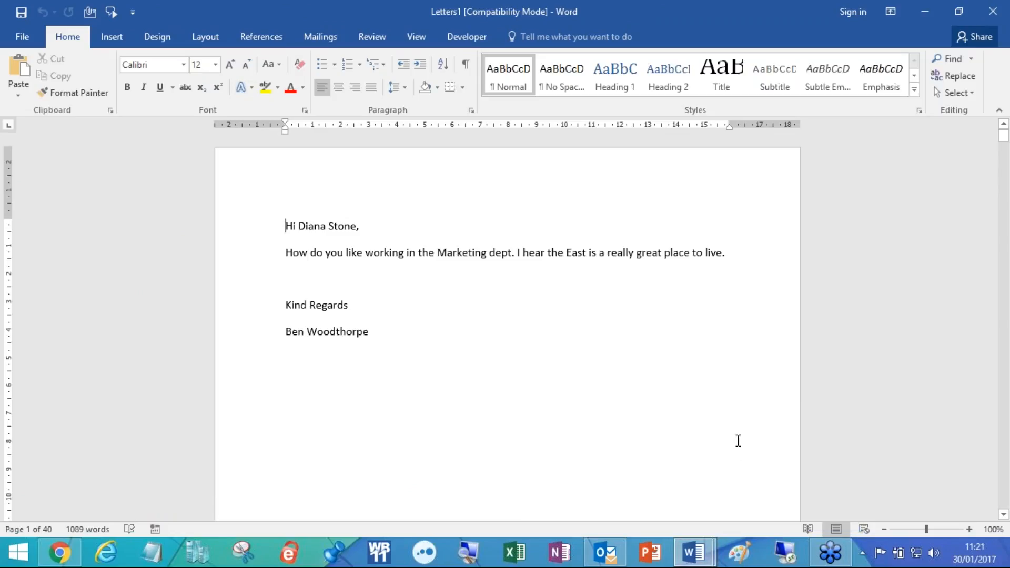
# Examine the individual merged letters page by page, checking each recipient's name, department and region.
pyautogui.click(453, 279)
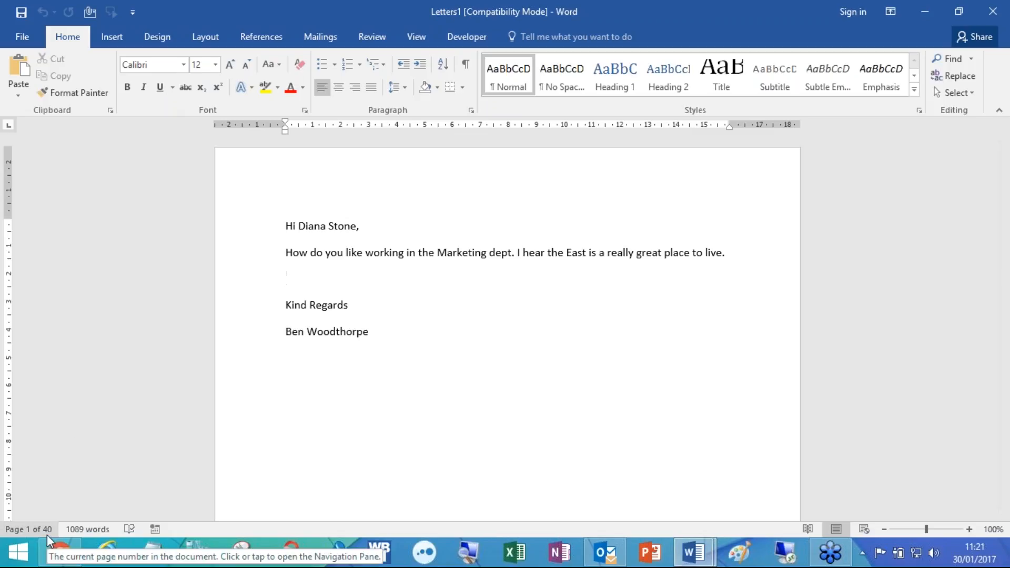
pyautogui.scroll(-5, 348, 318)
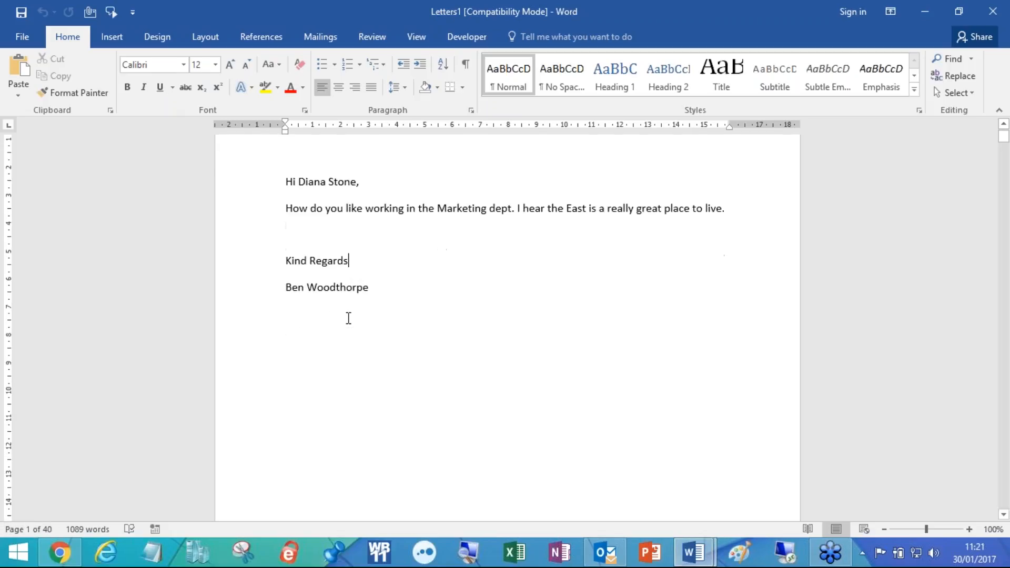
pyautogui.scroll(-5, 348, 319)
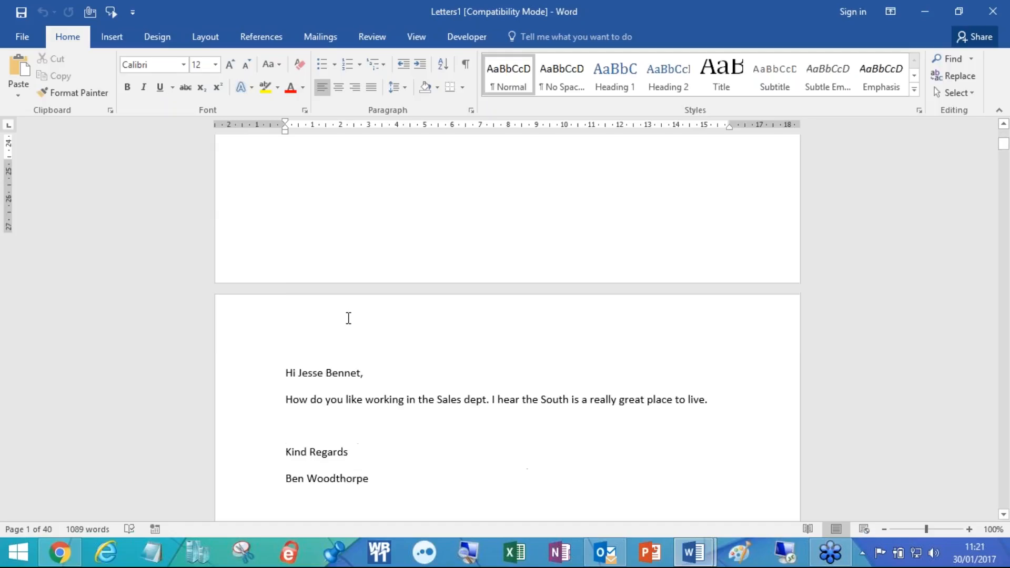
pyautogui.scroll(-5, 346, 318)
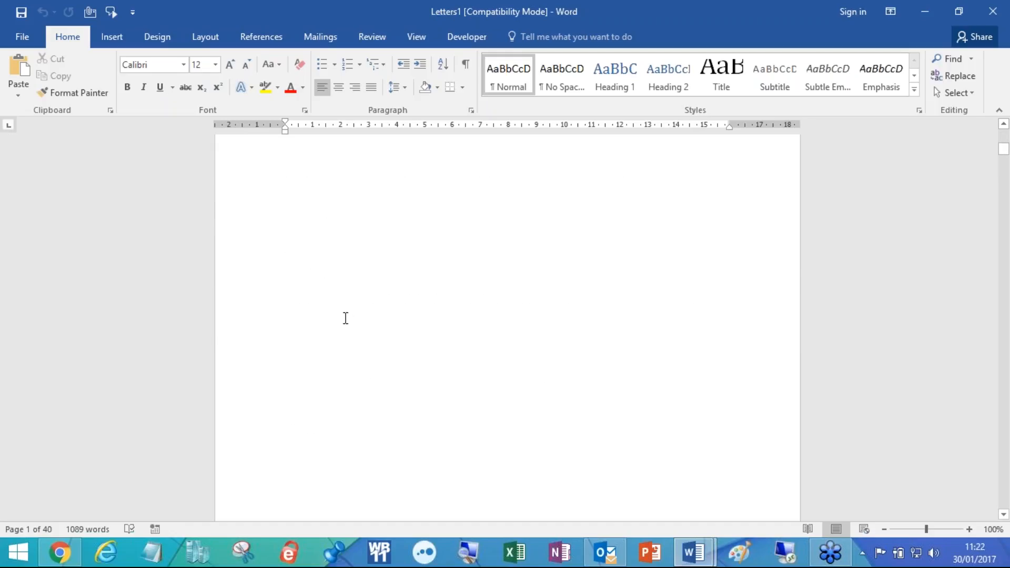
pyautogui.scroll(-5, 345, 318)
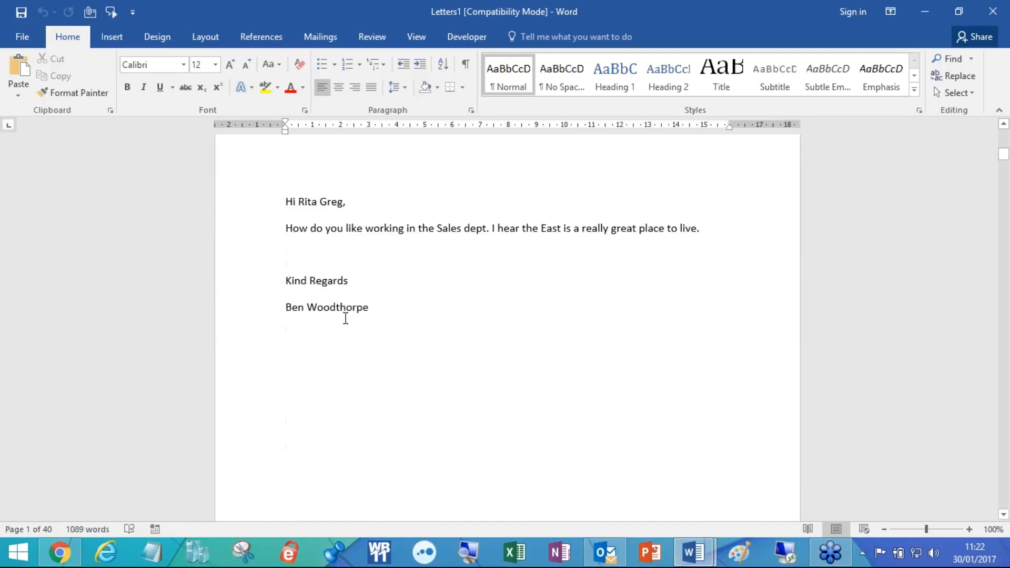
pyautogui.scroll(-5, 346, 318)
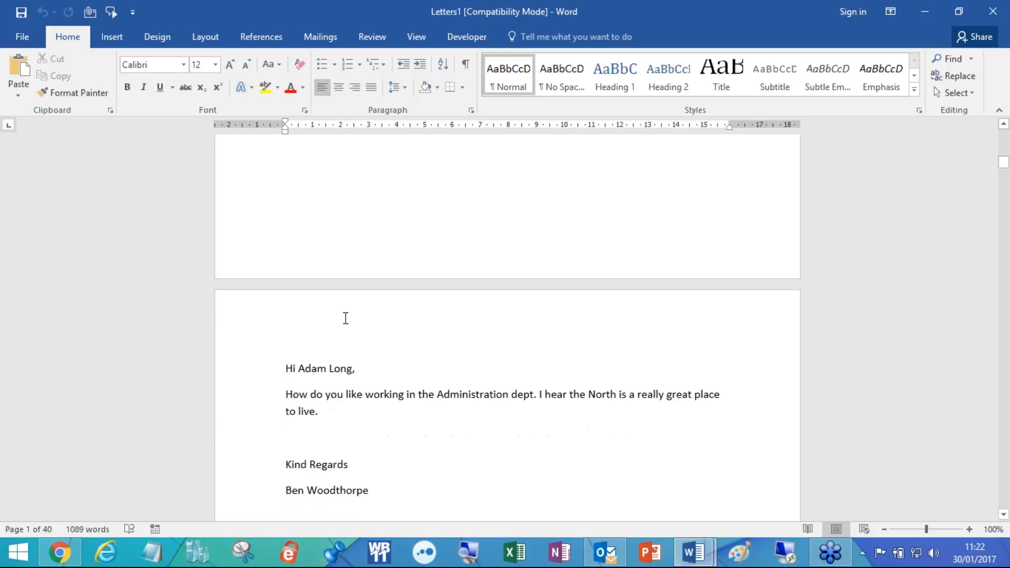
pyautogui.scroll(-5, 346, 318)
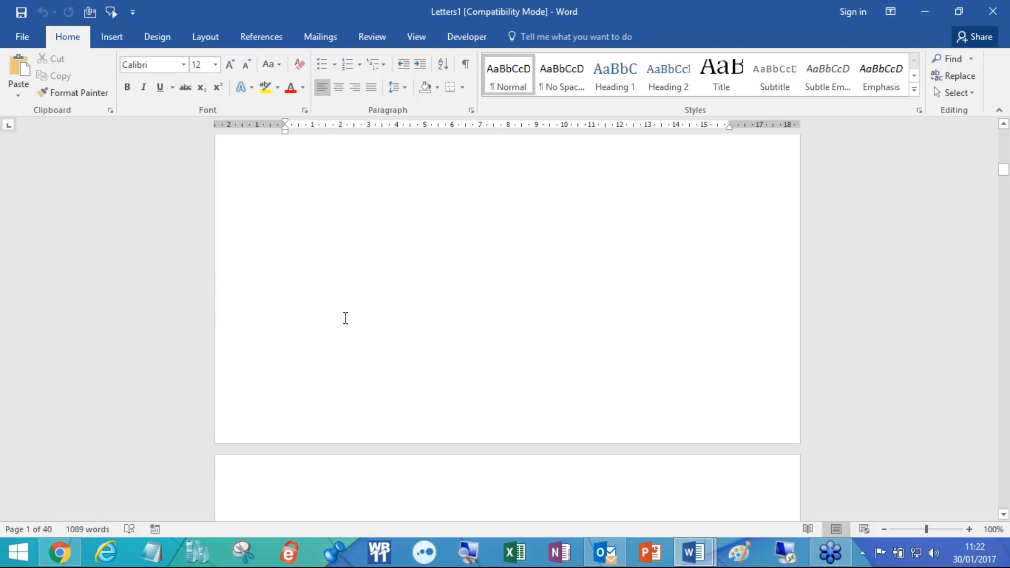
pyautogui.scroll(-5, 346, 323)
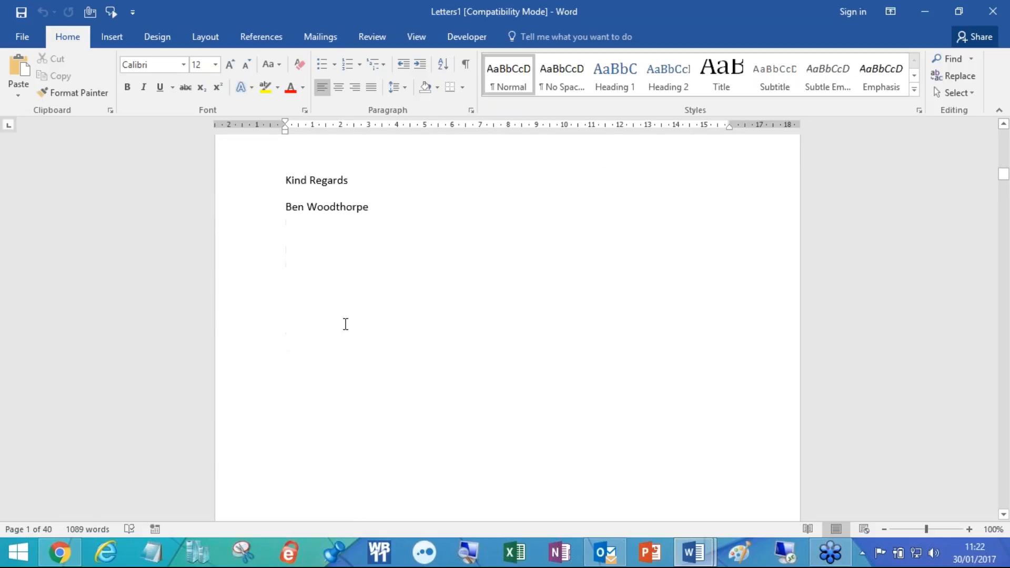
pyautogui.scroll(-5, 346, 324)
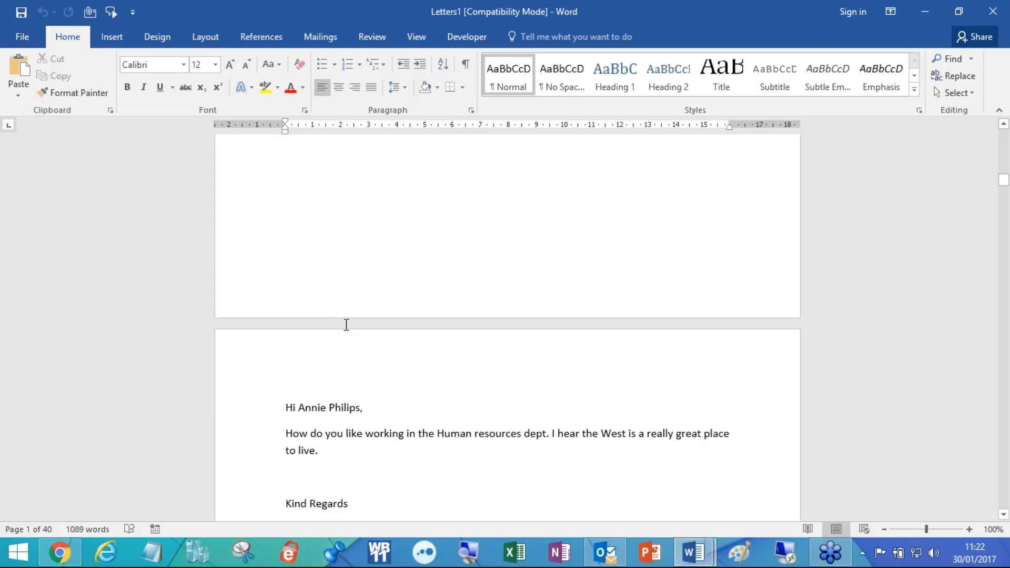
# Add the test text "wrthwrhwr" after the greeting in the first merged letter and compare it with the second letter.
pyautogui.scroll(-3, 346, 325)
pyautogui.scroll(2, 345, 323)
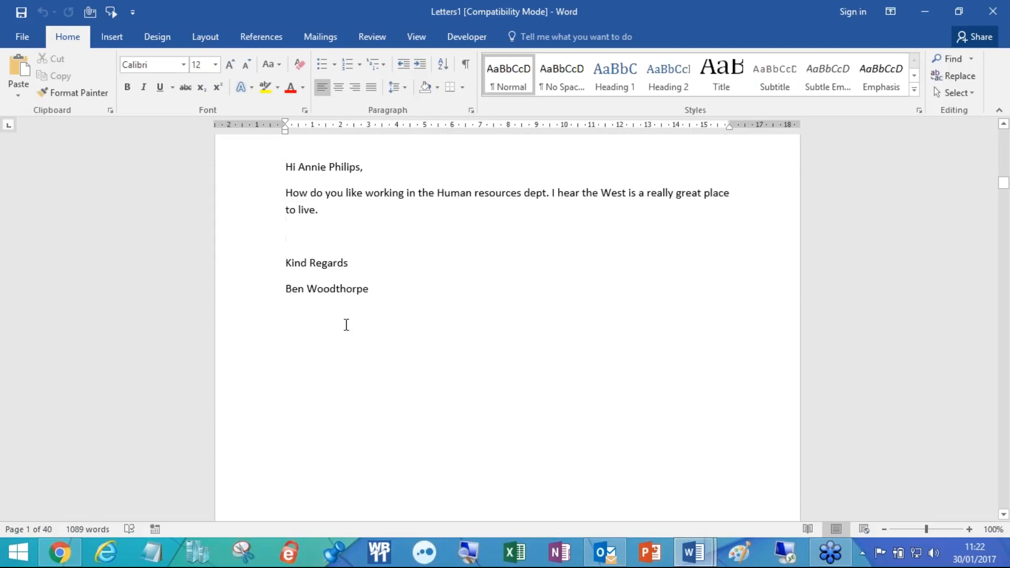
pyautogui.moveTo(1004, 183); pyautogui.dragTo(1002, 133)
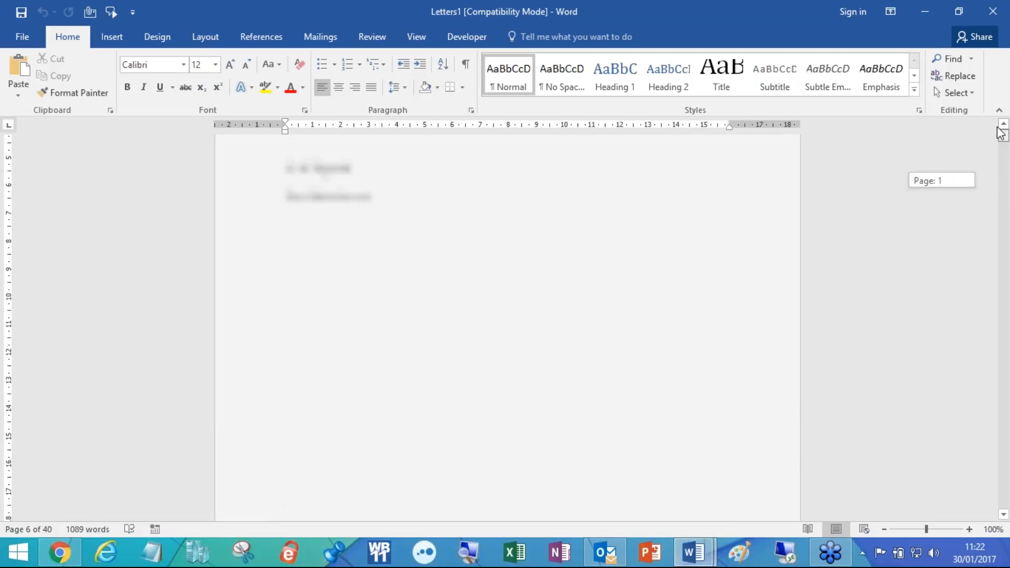
pyautogui.click(391, 226)
pyautogui.write('wrthwrhwr')
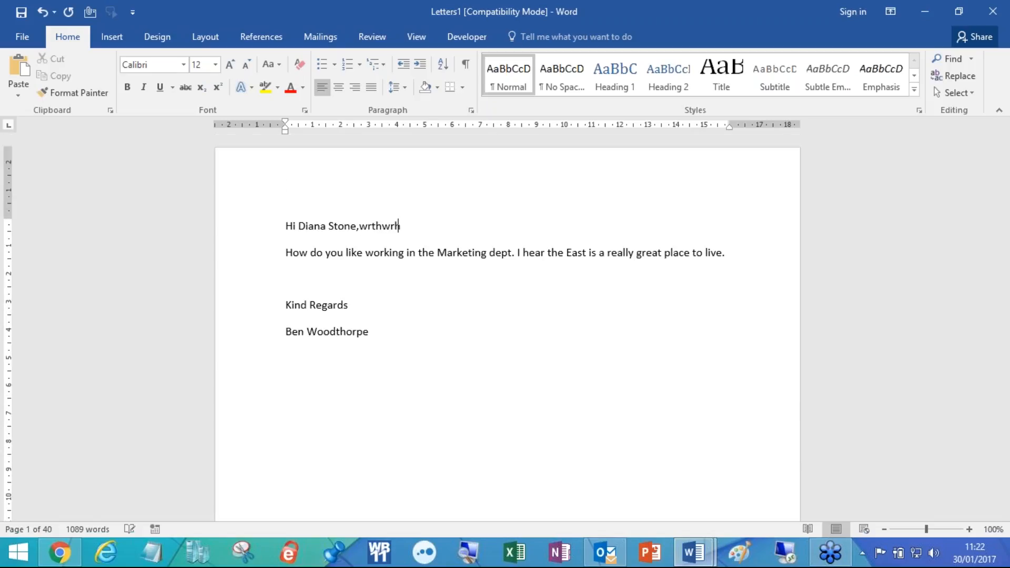
pyautogui.click(398, 289)
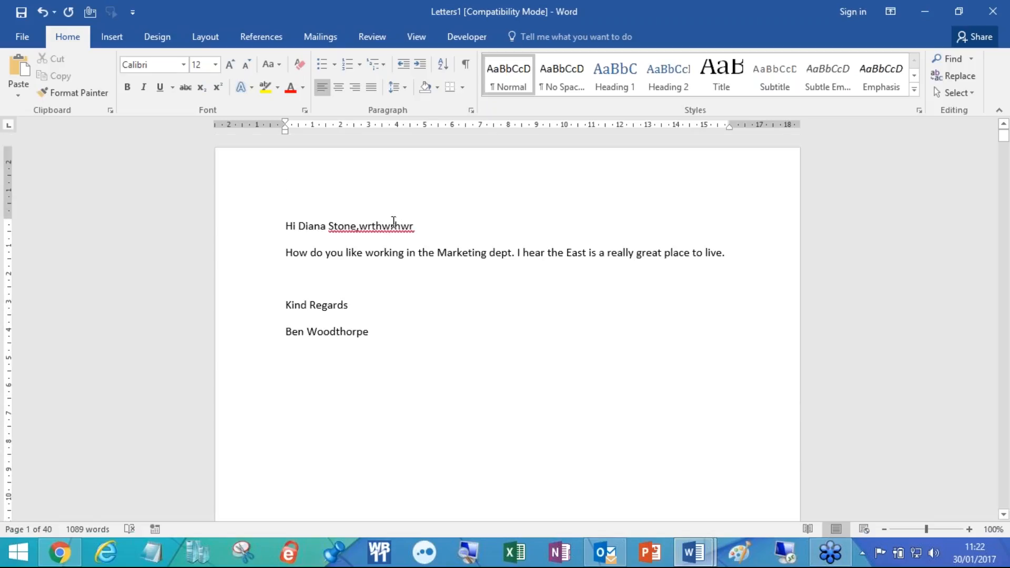
pyautogui.scroll(-7, 393, 223)
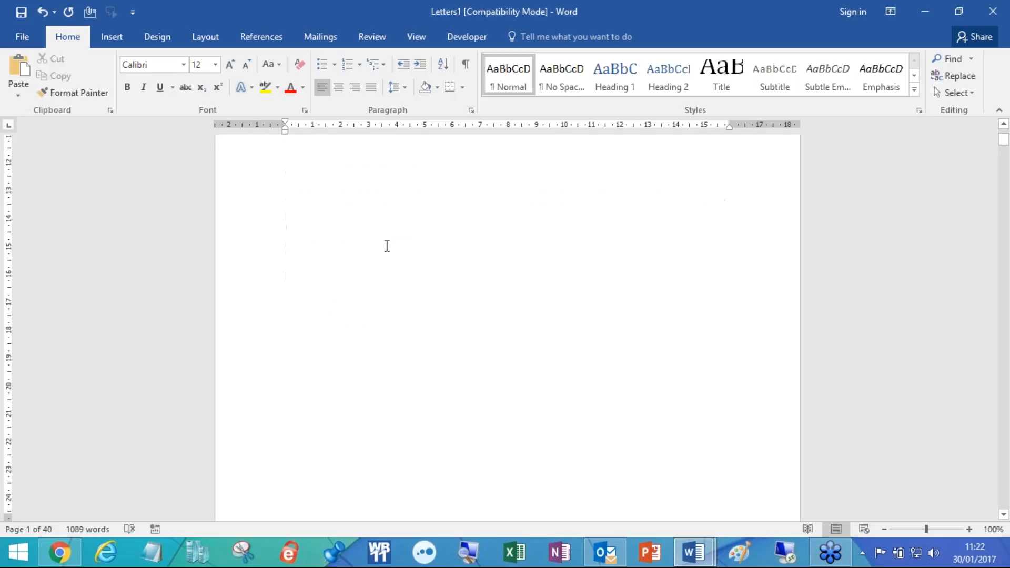
pyautogui.scroll(-2, 384, 245)
pyautogui.click(386, 392)
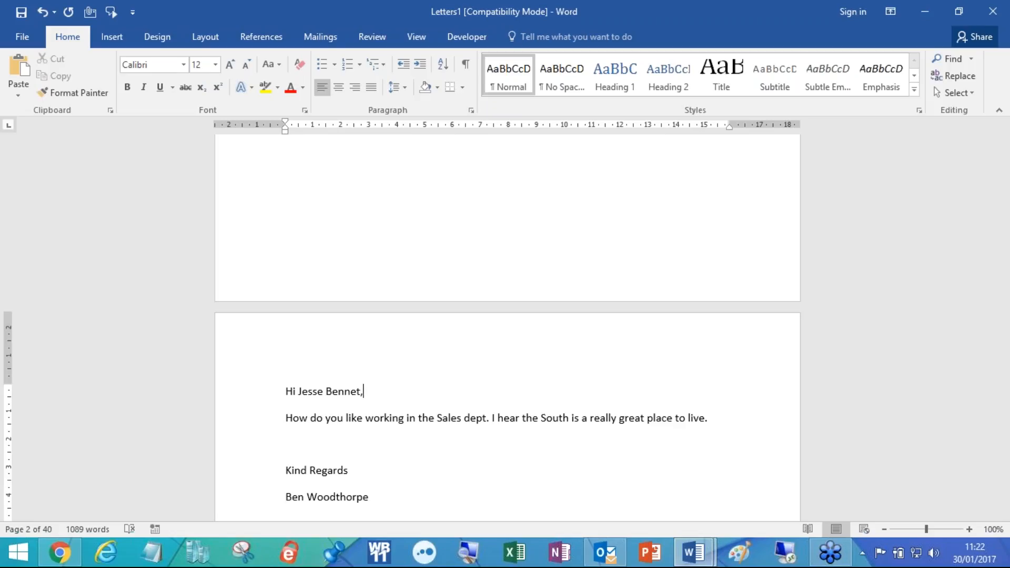
# View the Save As options for the merged letters, then close Letters1 without saving it.
pyautogui.click(23, 35)
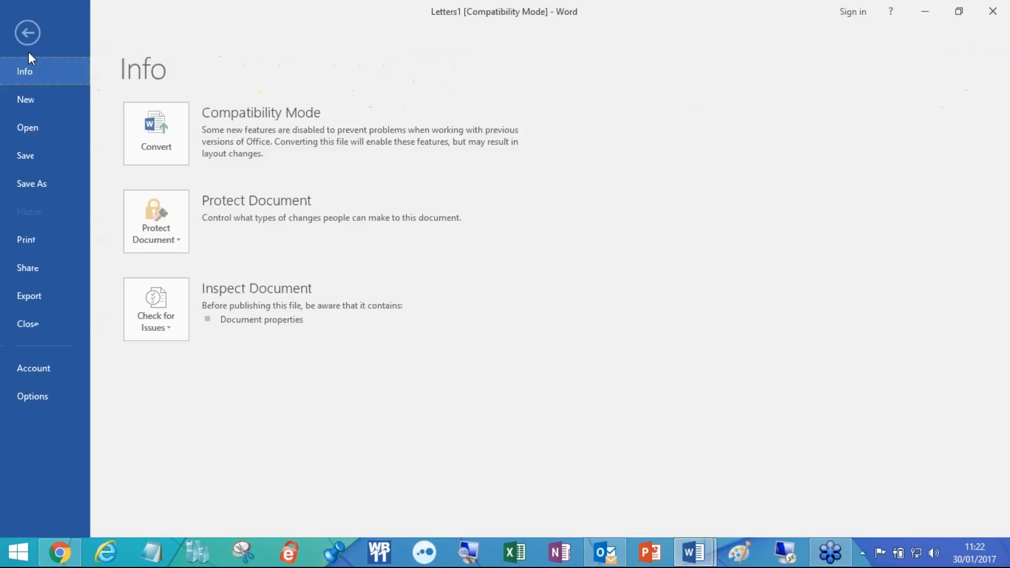
pyautogui.click(38, 182)
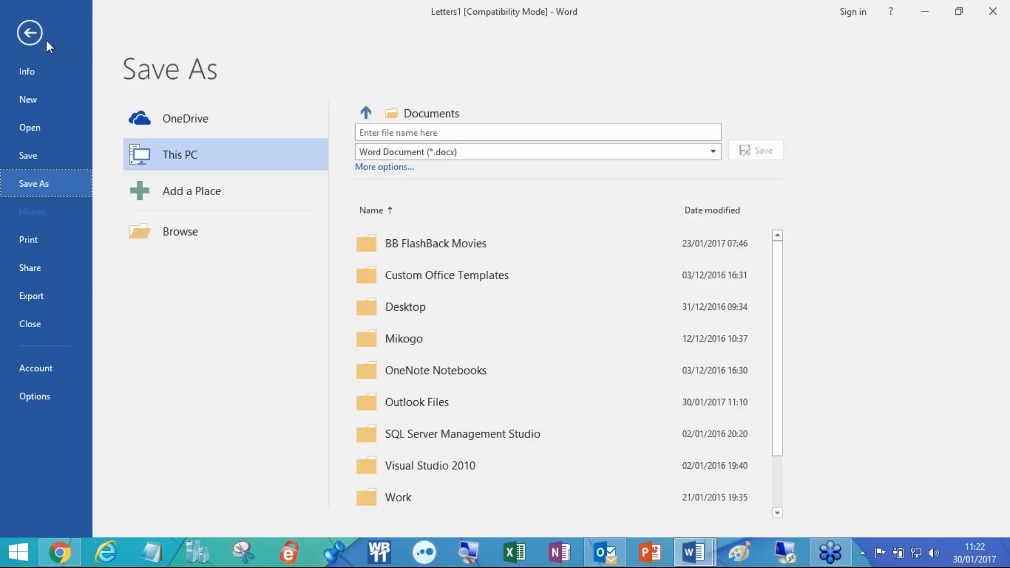
pyautogui.click(34, 31)
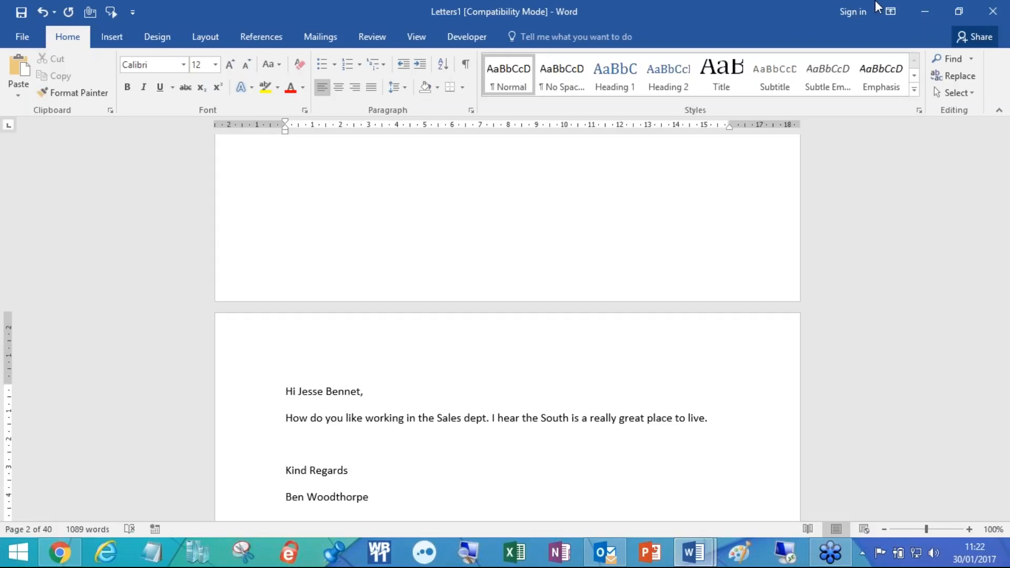
pyautogui.click(994, 9)
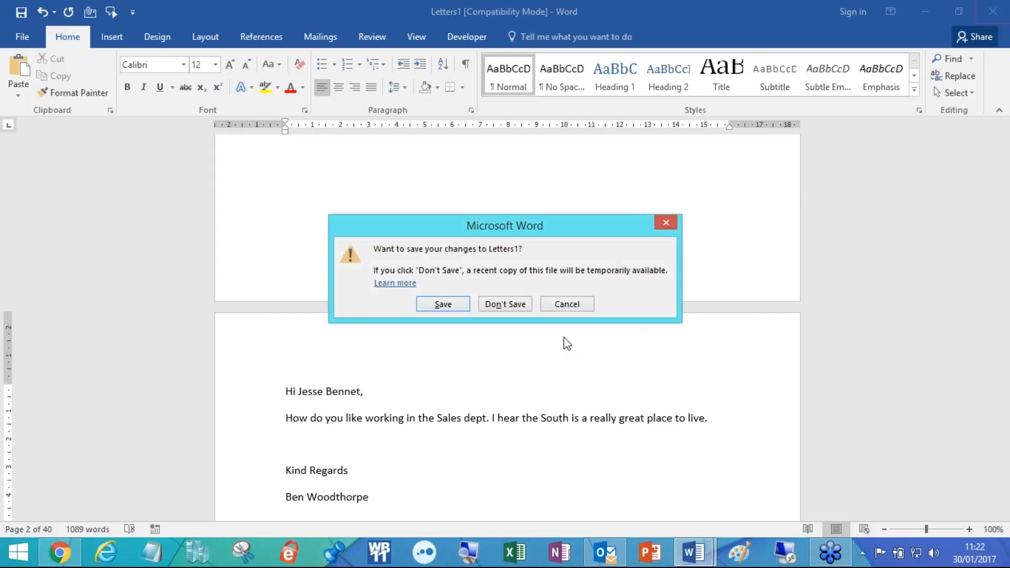
pyautogui.click(486, 304)
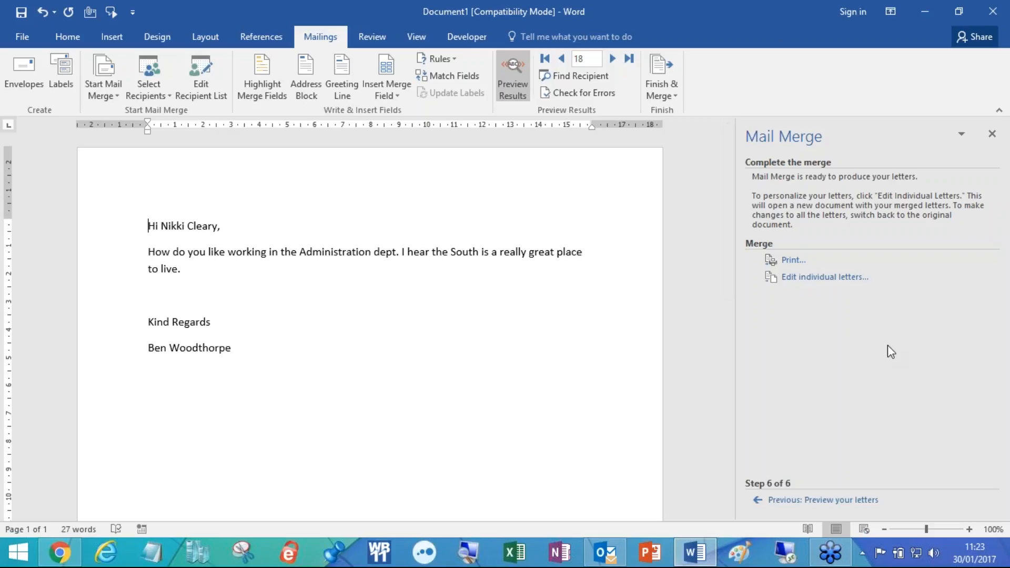
# Go back through the mail merge wizard to Select document type and compare its choices with the Start Mail Merge options.
pyautogui.click(812, 501)
pyautogui.click(790, 500)
pyautogui.click(790, 500)
pyautogui.click(790, 500)
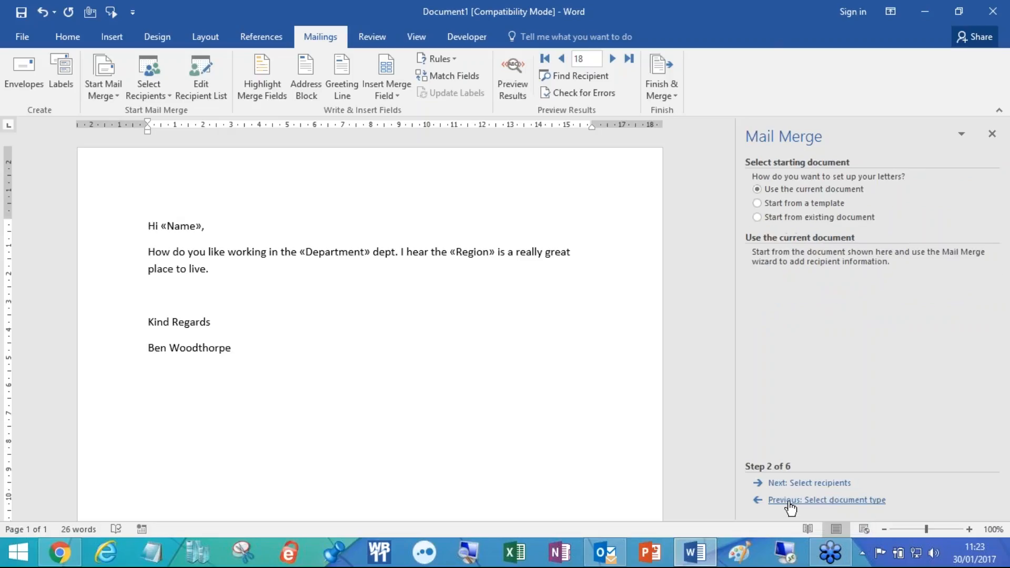
pyautogui.click(790, 500)
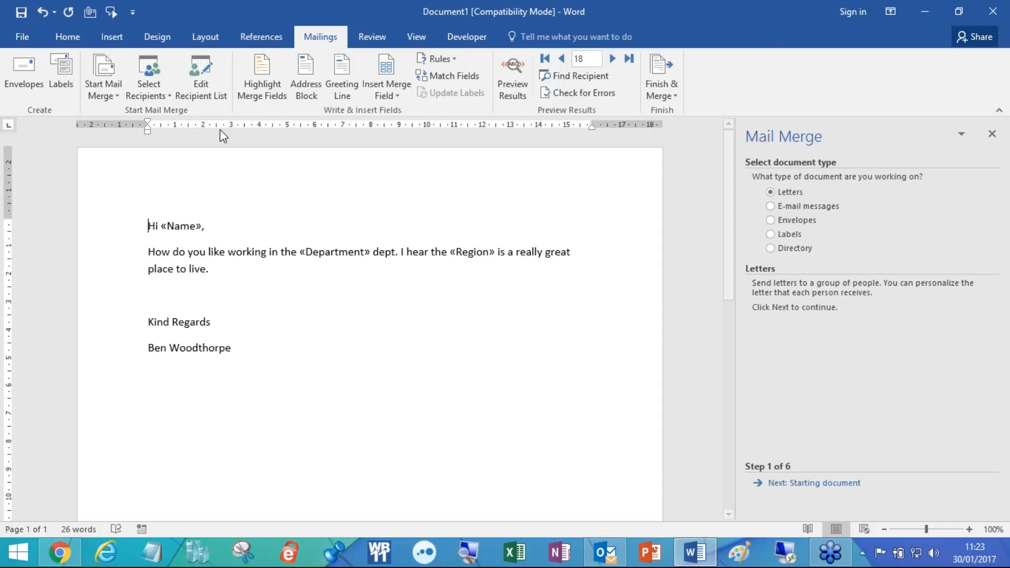
pyautogui.click(105, 81)
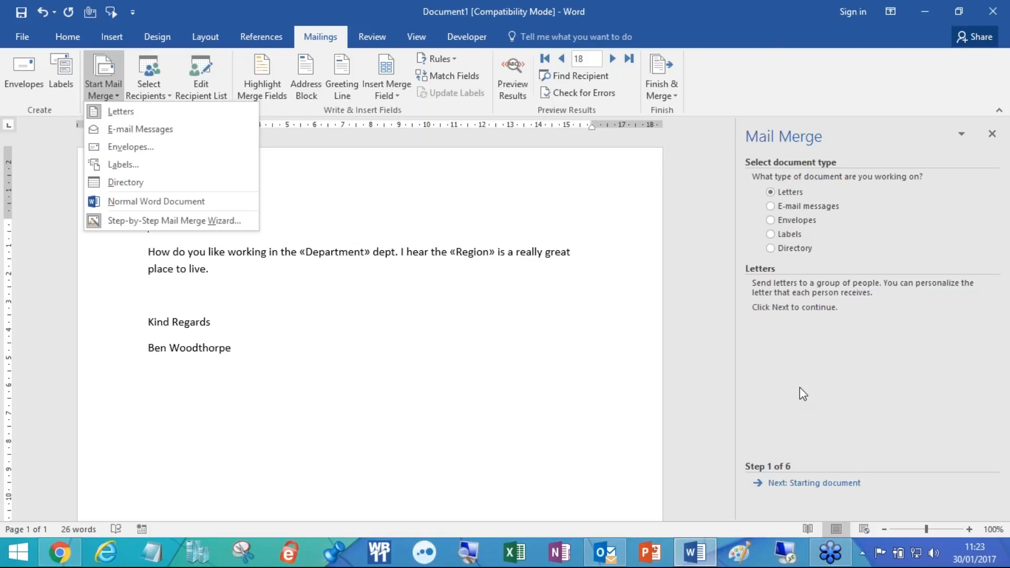
pyautogui.click(812, 484)
# Advance the wizard to Select recipients and compare its choices with the Select Recipients options.
pyautogui.click(812, 485)
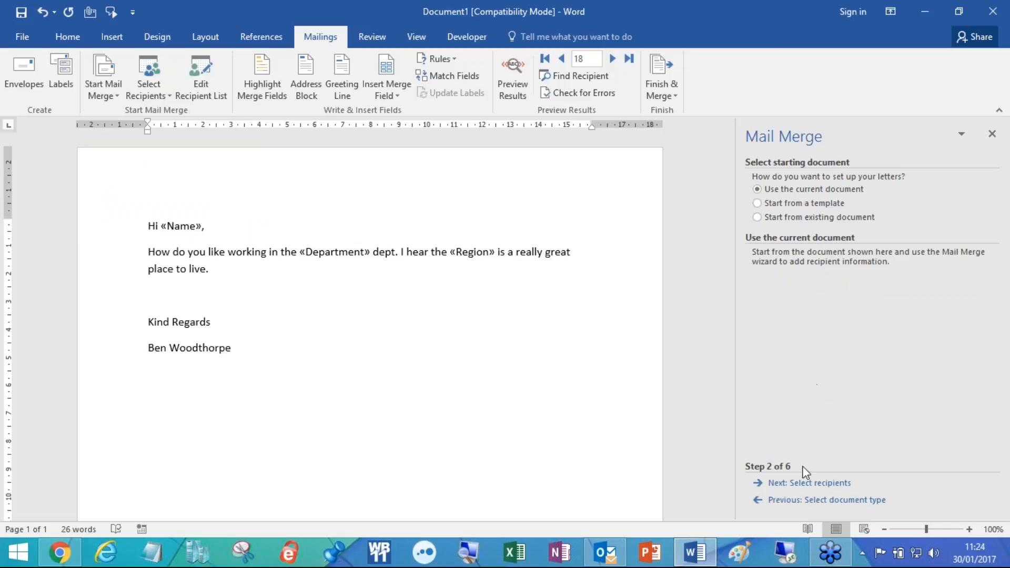
pyautogui.click(809, 483)
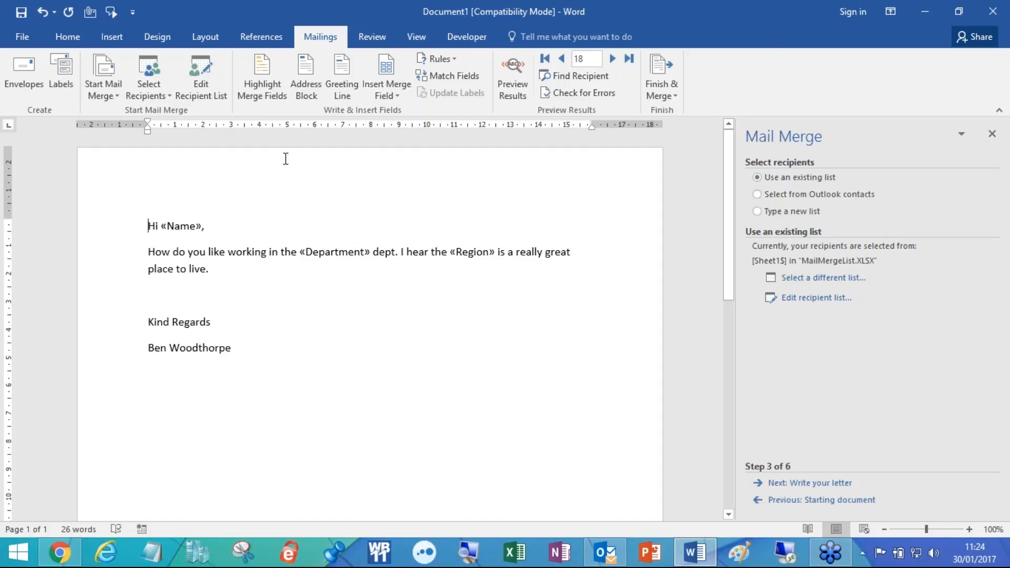
pyautogui.click(162, 98)
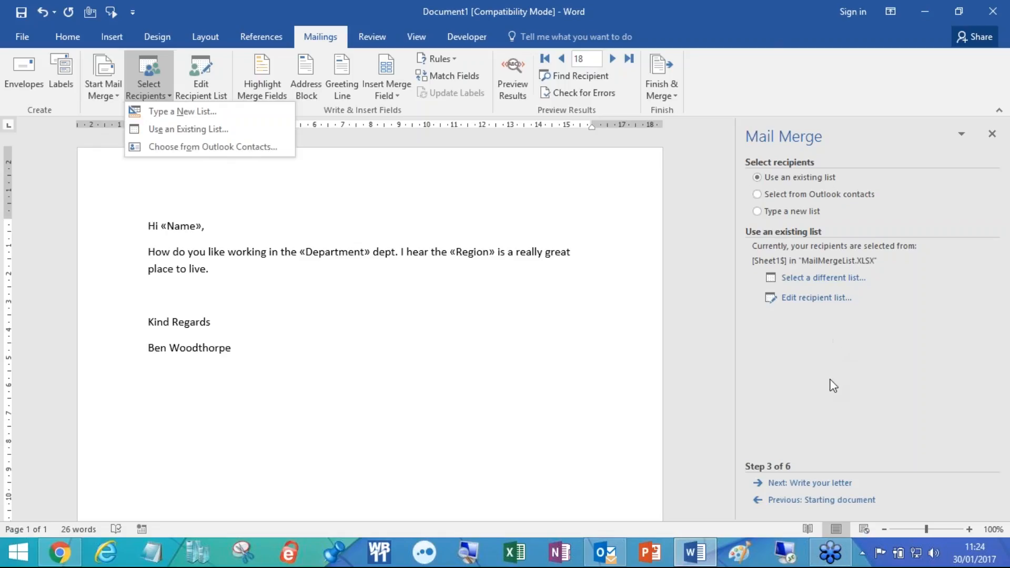
pyautogui.click(801, 339)
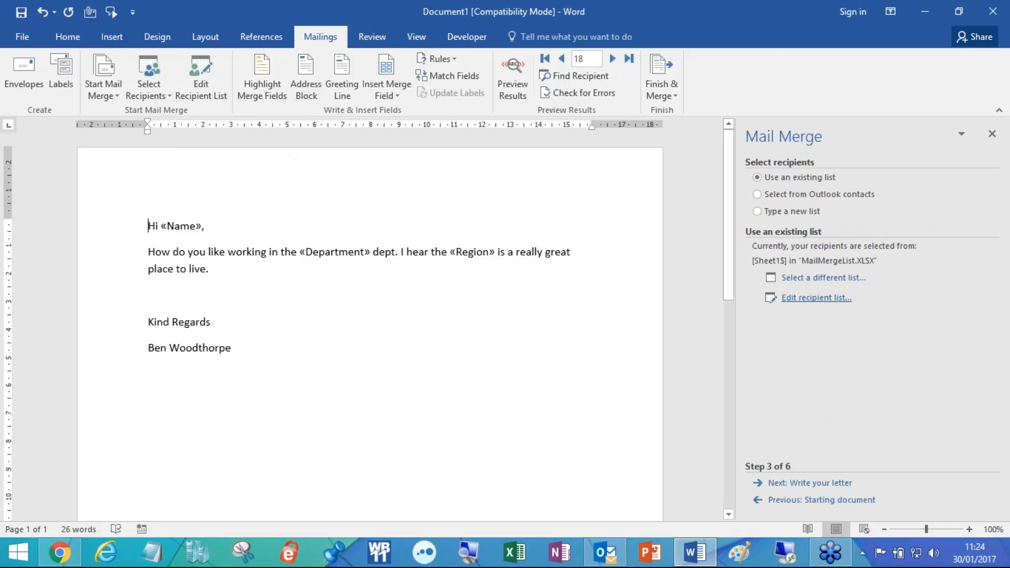
# View the recipient list through both the wizard and the Edit Recipient List command, closing it without changes each time.
pyautogui.click(814, 301)
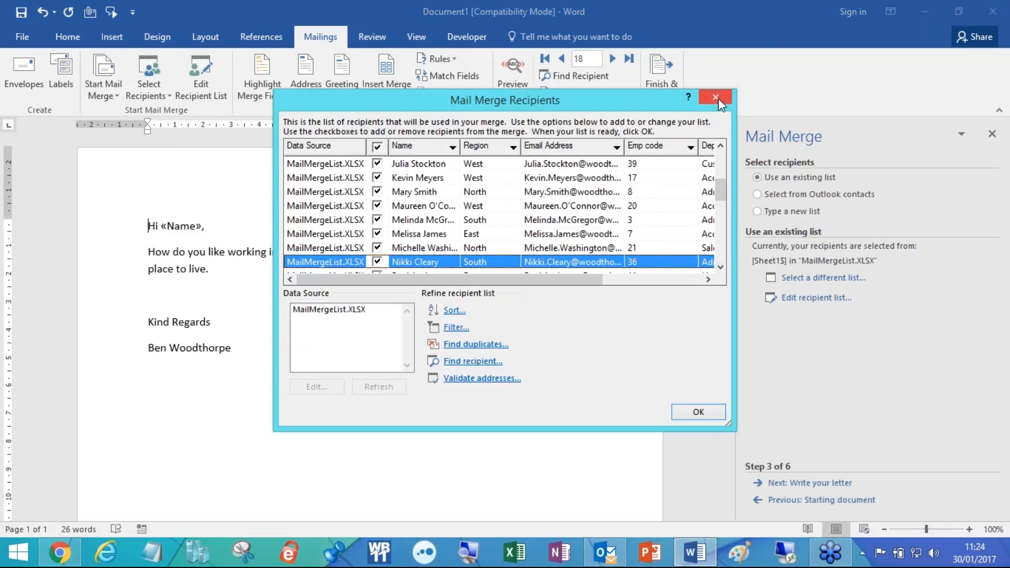
pyautogui.click(716, 97)
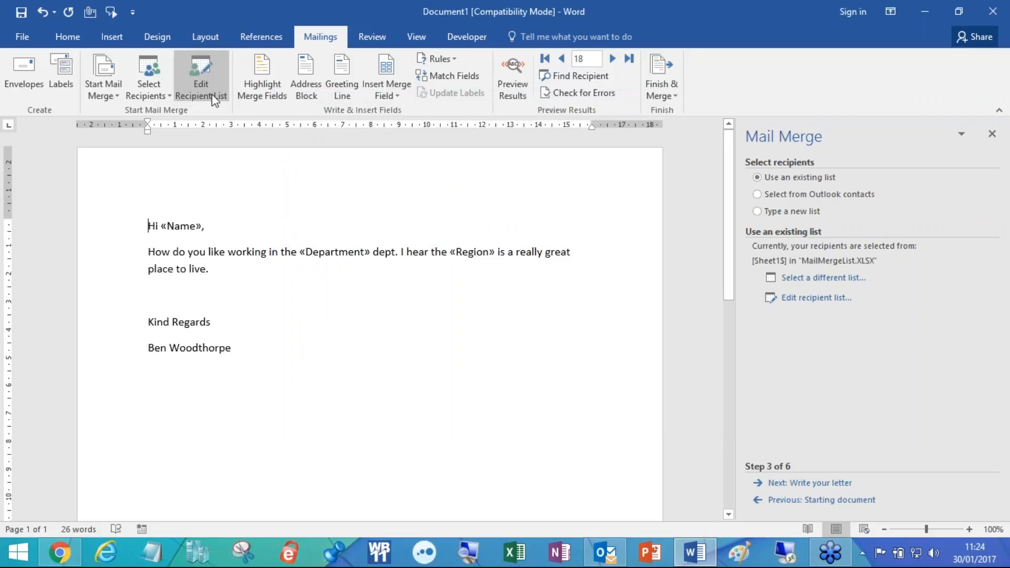
pyautogui.click(210, 95)
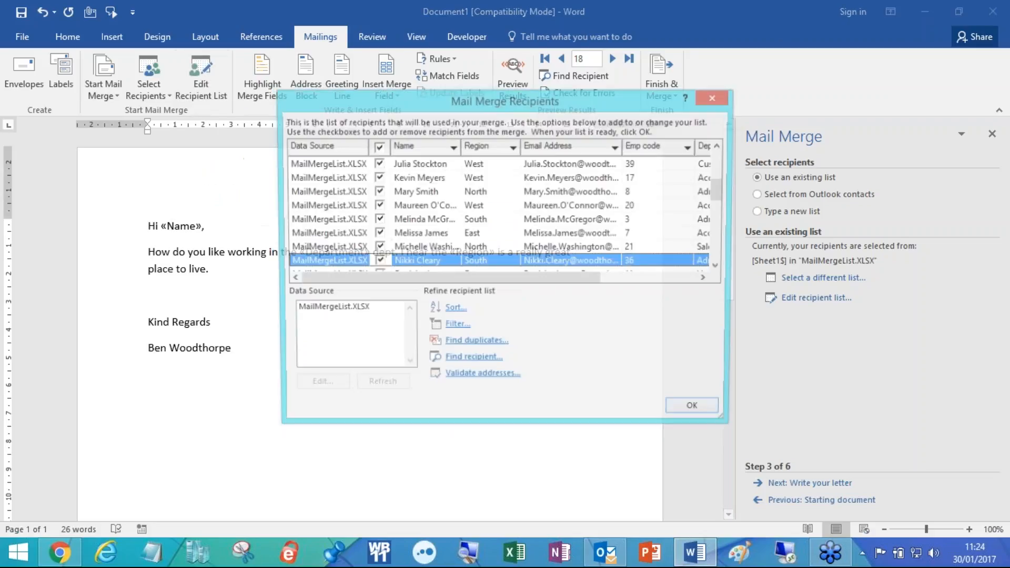
pyautogui.click(714, 97)
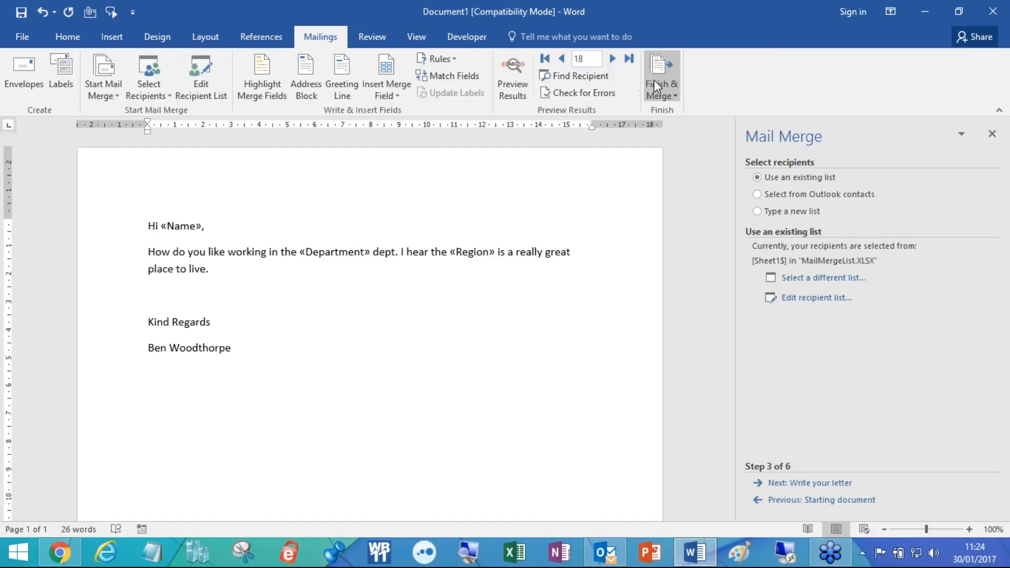
# Advance the wizard to Write your letter and compare the merge fields under More items with those under Insert Merge Field.
pyautogui.click(795, 483)
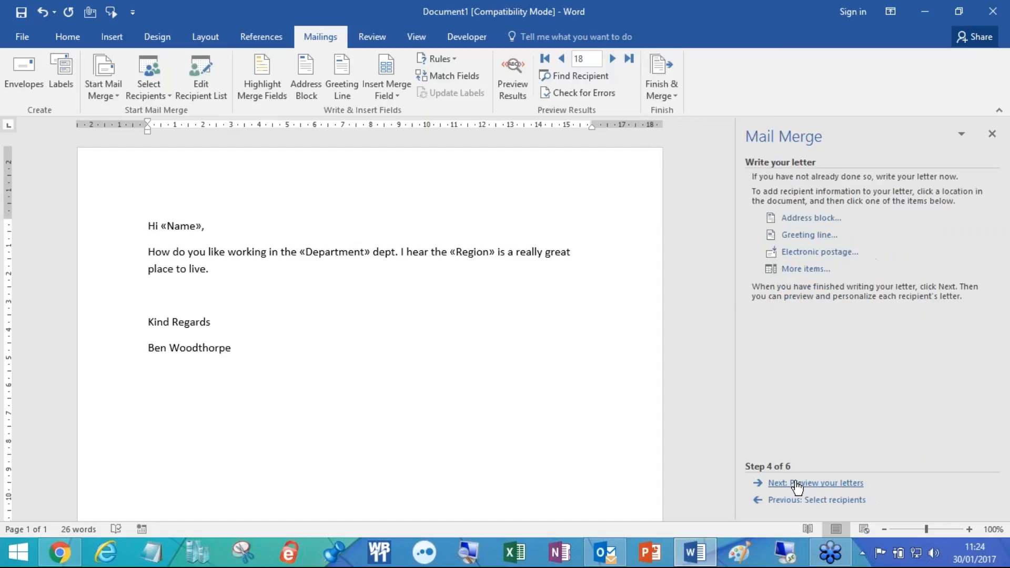
pyautogui.click(811, 270)
pyautogui.click(689, 175)
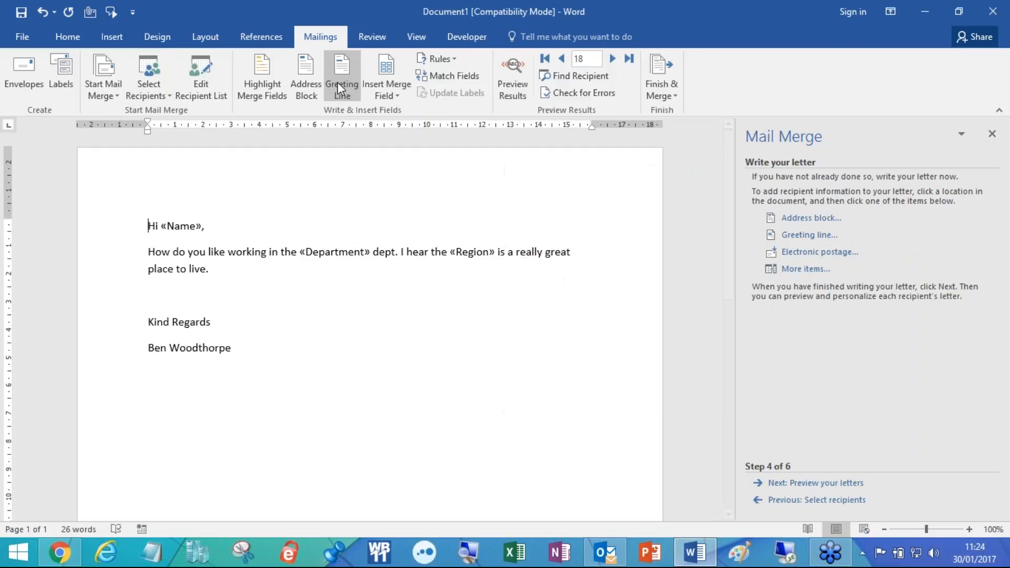
pyautogui.click(382, 97)
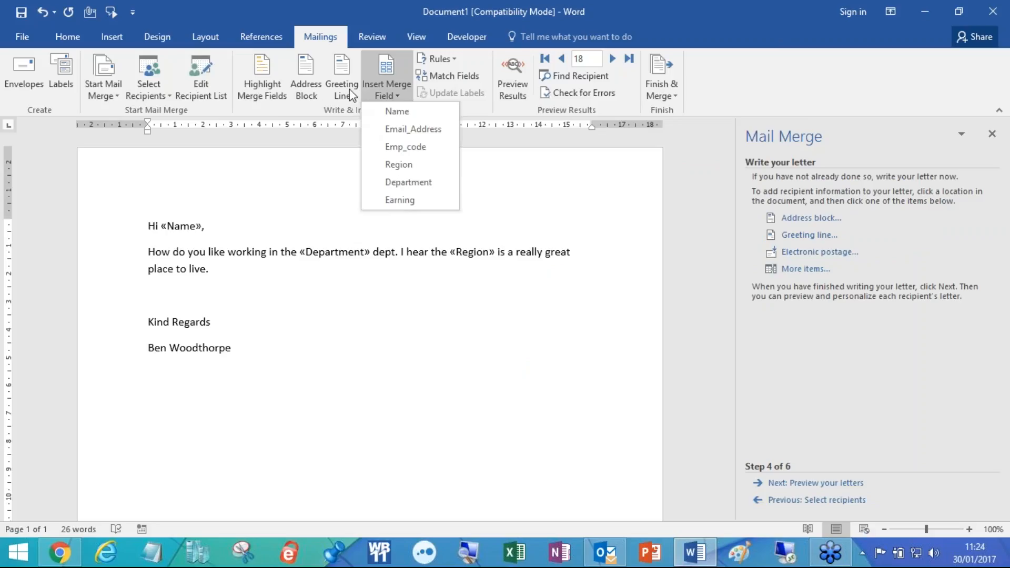
# Switch Highlight Merge Fields on and off twice to see where the merge fields sit in the letter.
pyautogui.click(266, 96)
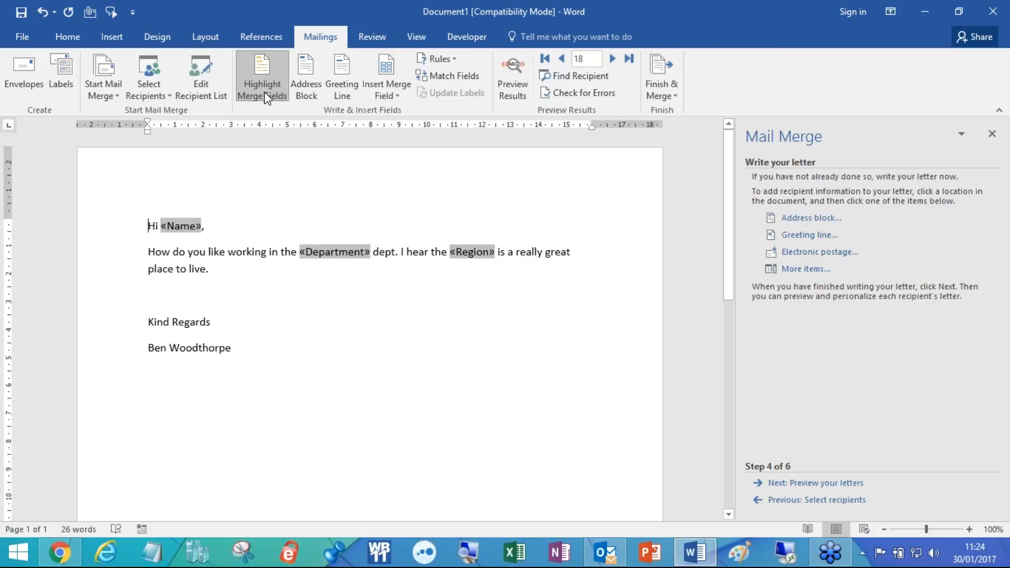
pyautogui.click(266, 98)
pyautogui.click(267, 98)
pyautogui.click(266, 98)
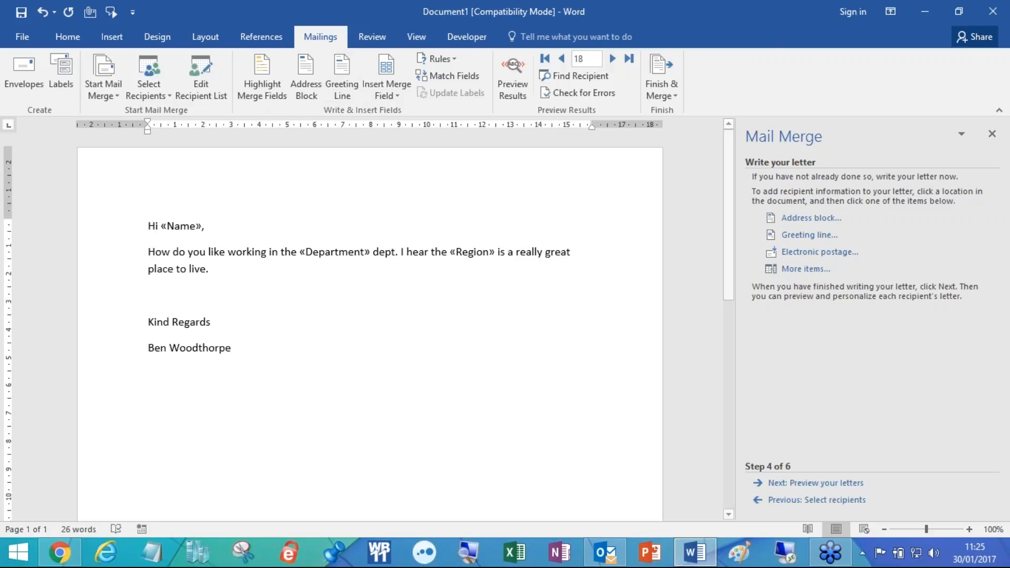
# Advance the wizard to Preview your letters and toggle Preview Results between merge fields and recipient data, leaving the preview on.
pyautogui.click(805, 483)
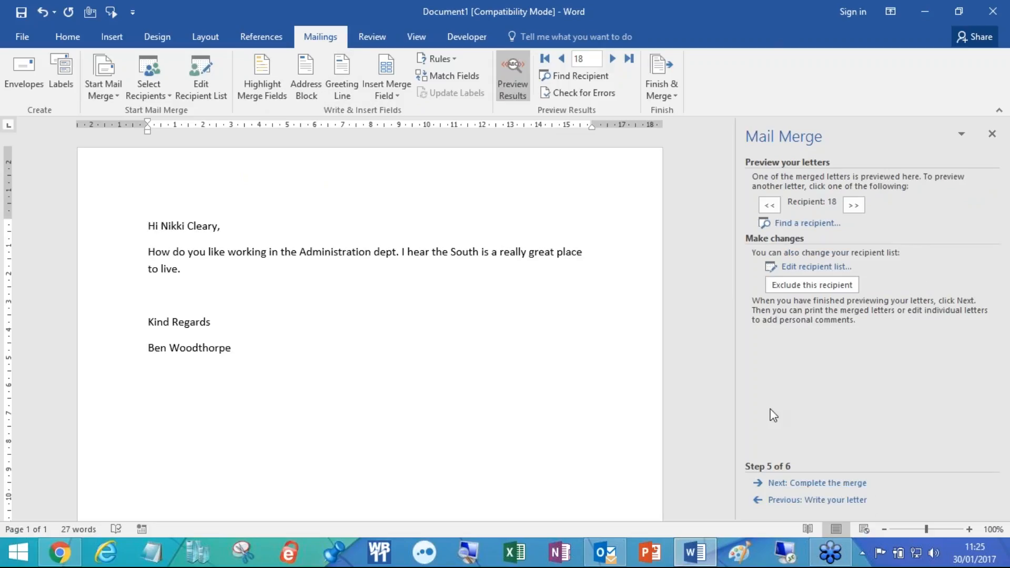
pyautogui.click(511, 92)
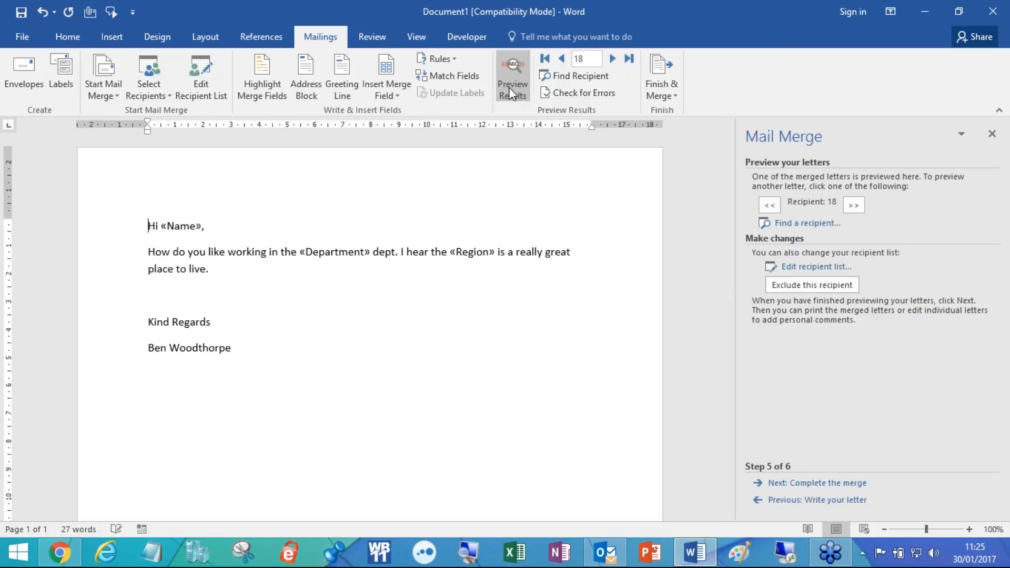
pyautogui.click(512, 93)
pyautogui.click(511, 94)
pyautogui.click(511, 94)
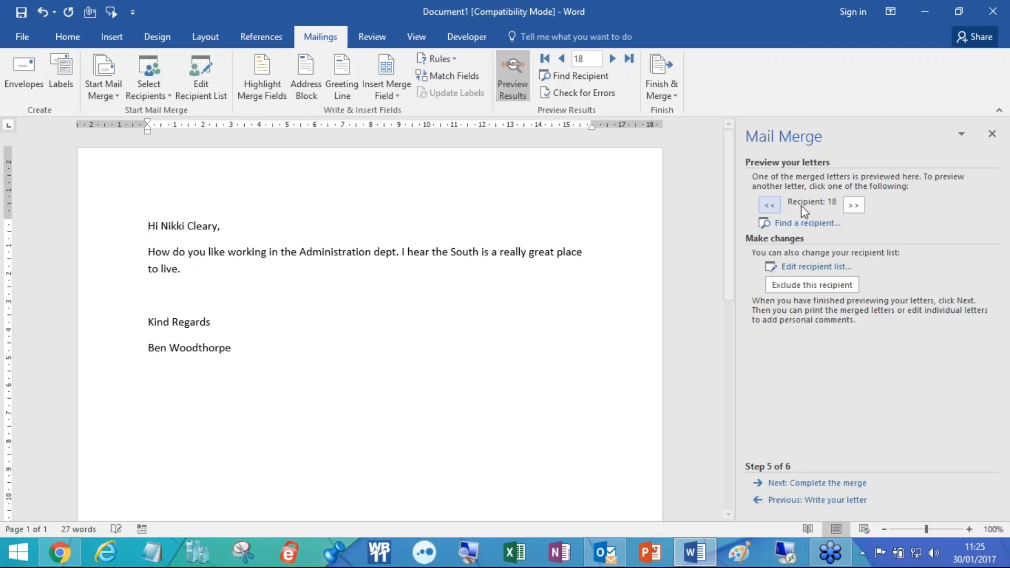
# Preview the letters of the next two recipients and return to recipient 18.
pyautogui.click(613, 59)
pyautogui.click(612, 58)
pyautogui.click(561, 59)
pyautogui.click(562, 58)
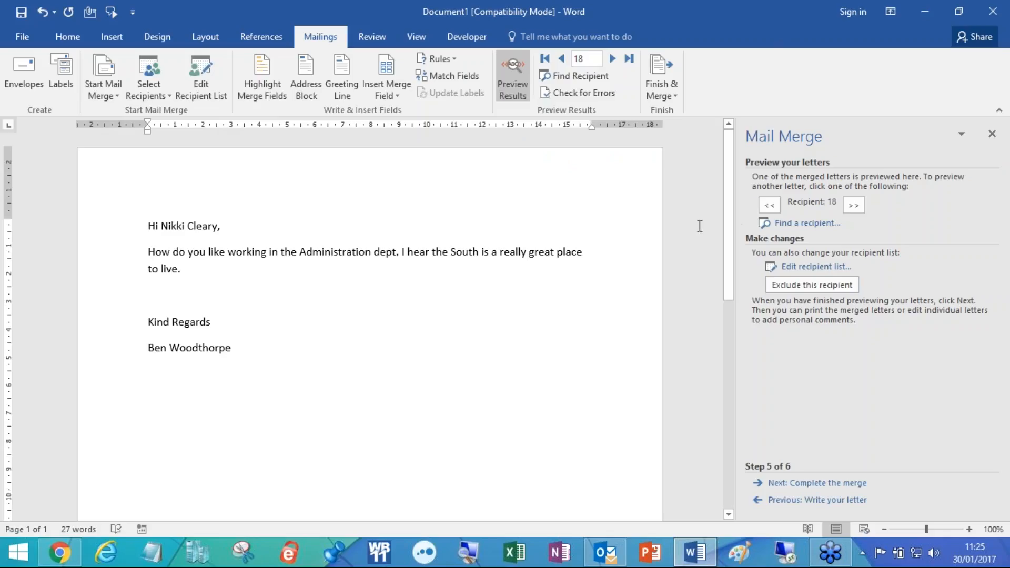
# Advance the wizard to Complete the merge and compare its output choices with the Finish & Merge options.
pyautogui.click(853, 482)
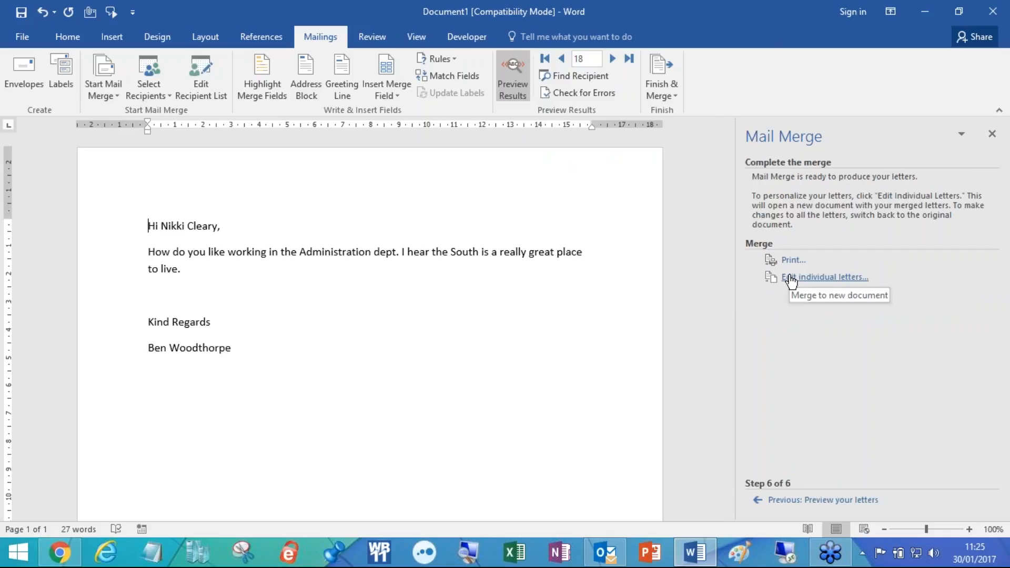
pyautogui.click(663, 97)
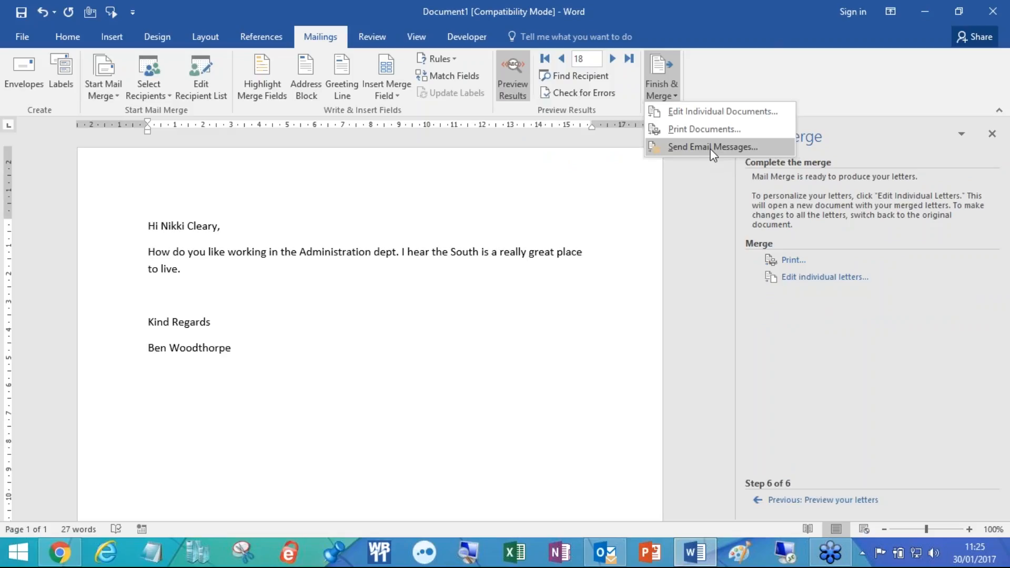
pyautogui.click(911, 330)
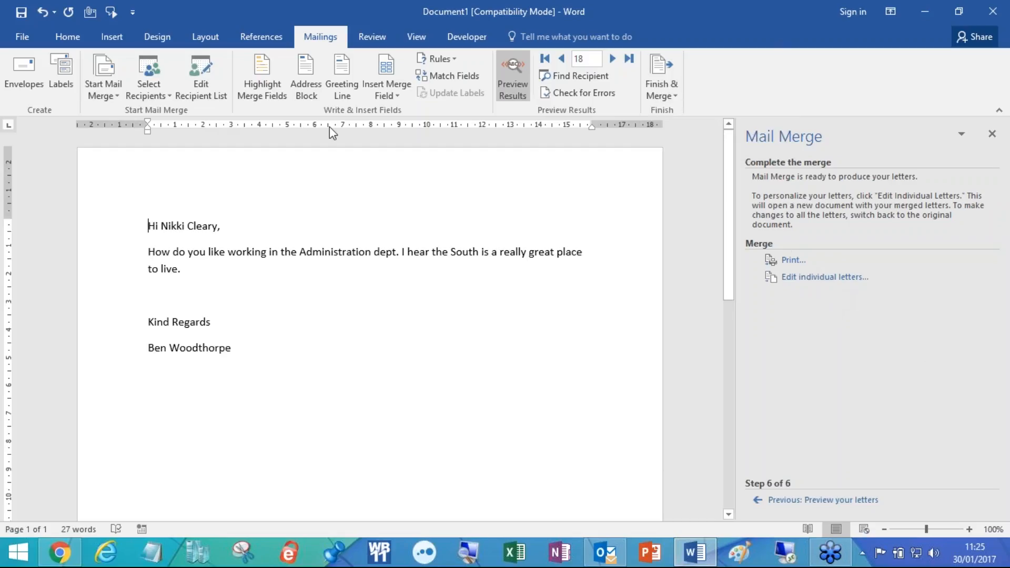
# Review the document types offered for starting a mail merge.
pyautogui.click(115, 66)
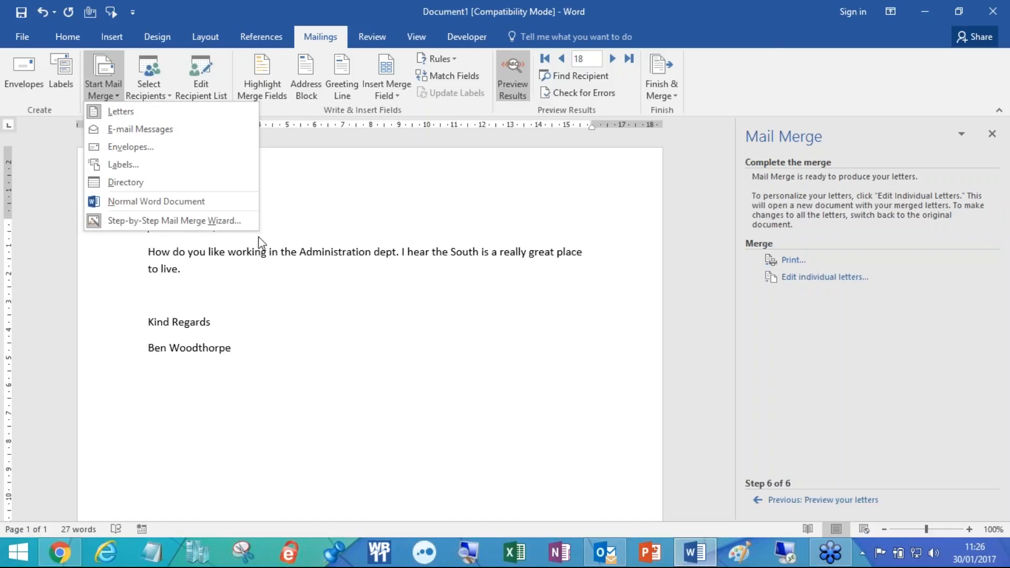
pyautogui.click(365, 260)
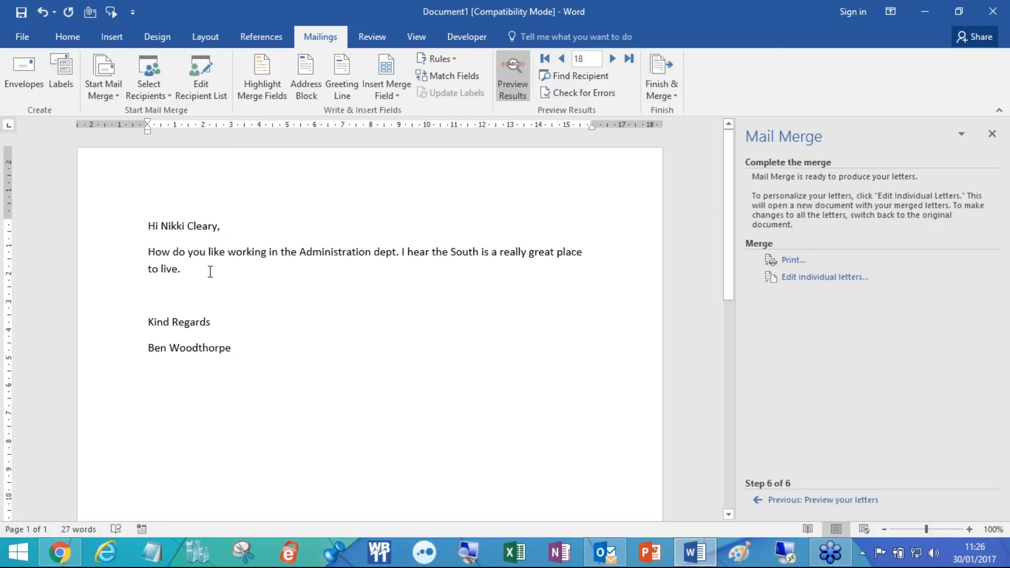
# Replace the whole letter text with the opening line "I certify that" followed by a paragraph break.
pyautogui.moveTo(253, 354); pyautogui.dragTo(122, 210)
pyautogui.press('Delete')
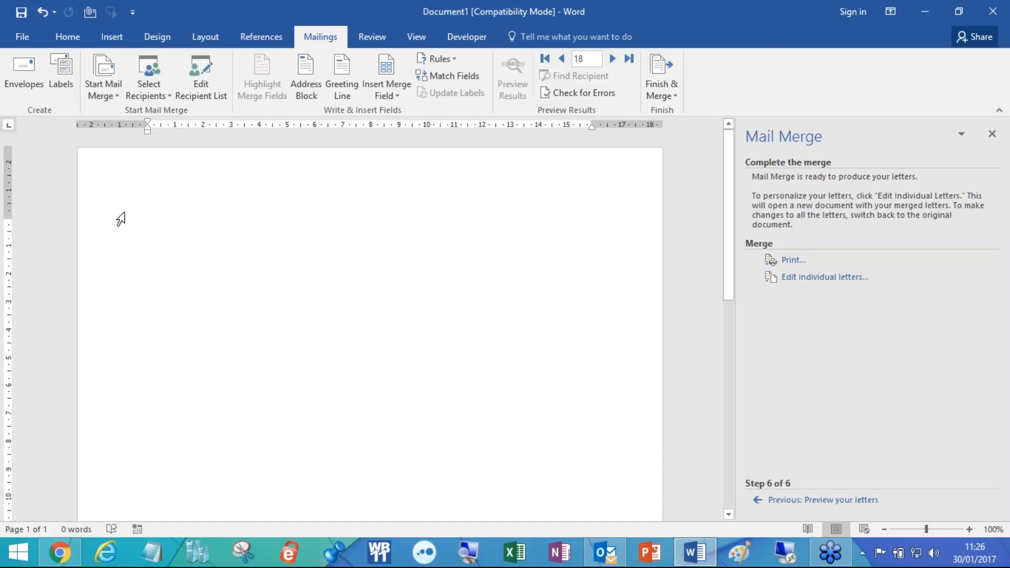
pyautogui.write('I certif')
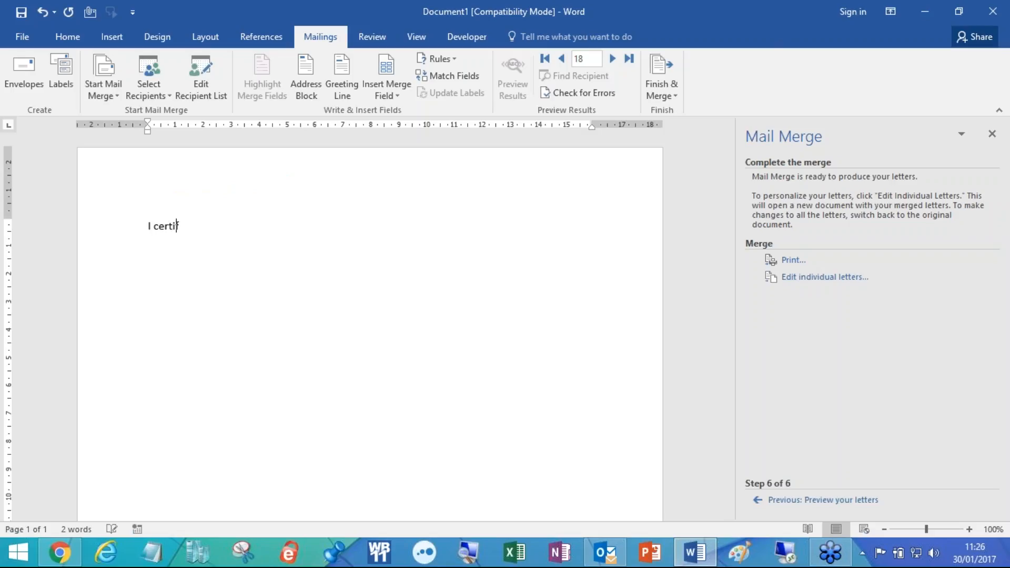
pyautogui.write('y that')
pyautogui.press('Return')
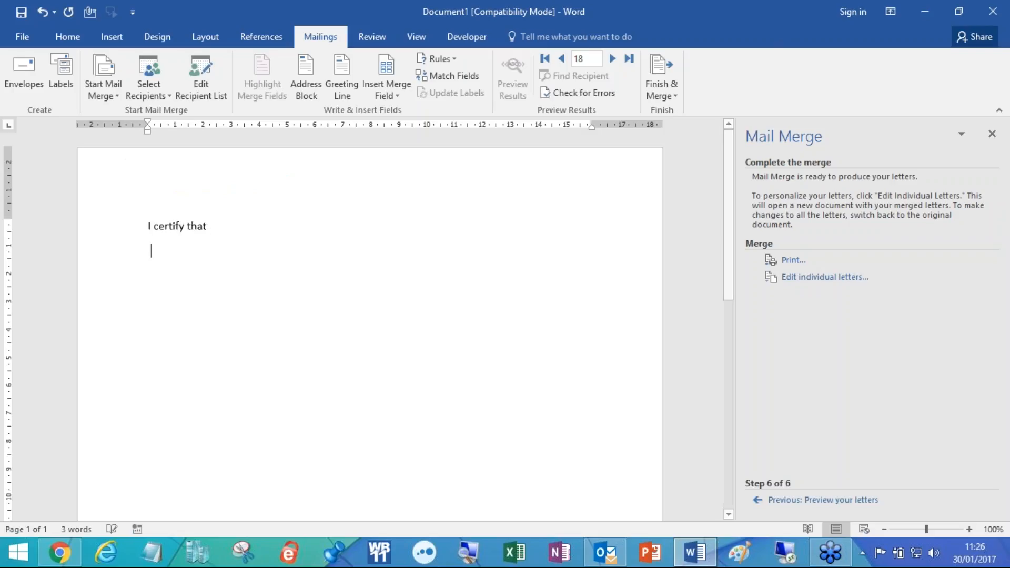
# Insert the Name merge field below the opening line and switch off the results preview.
pyautogui.click(393, 94)
pyautogui.click(400, 113)
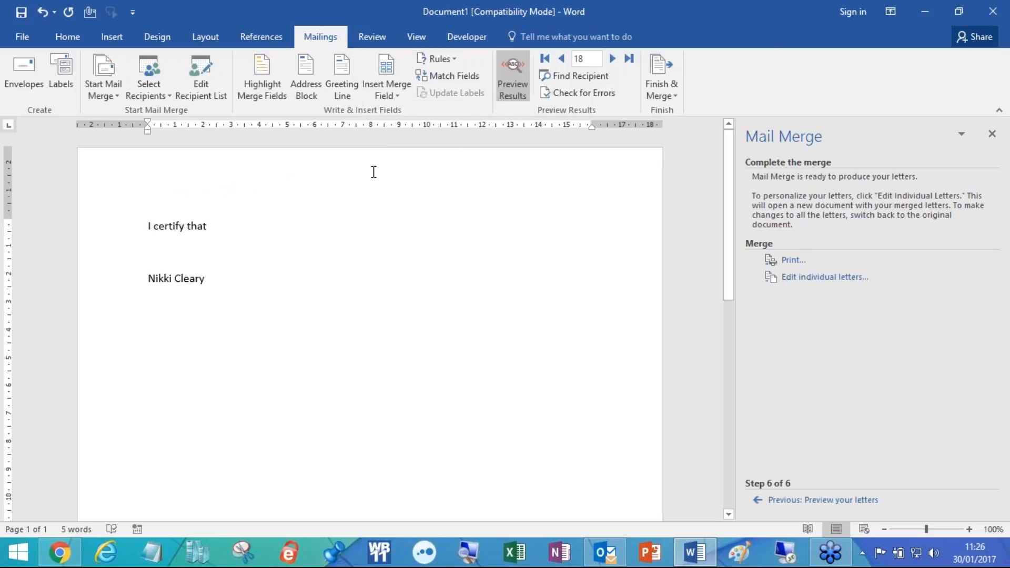
pyautogui.click(511, 77)
# Add the line "Has passed the course with flying colours!" below the Name field, separated by a blank paragraph.
pyautogui.press('Return')
pyautogui.press('Return')
pyautogui.write('Has passed the')
pyautogui.write('cou')
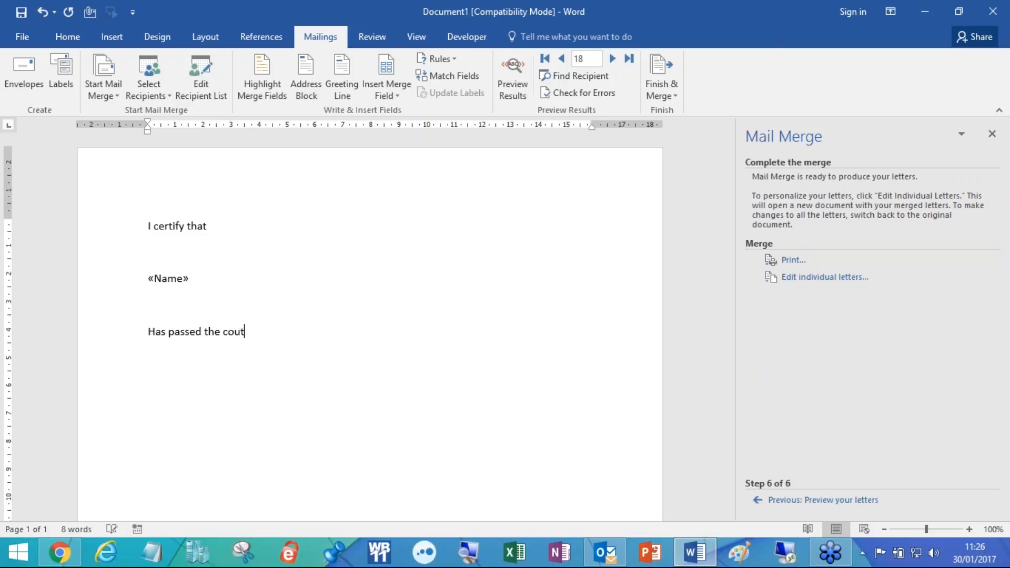
pyautogui.write('rse with flying ')
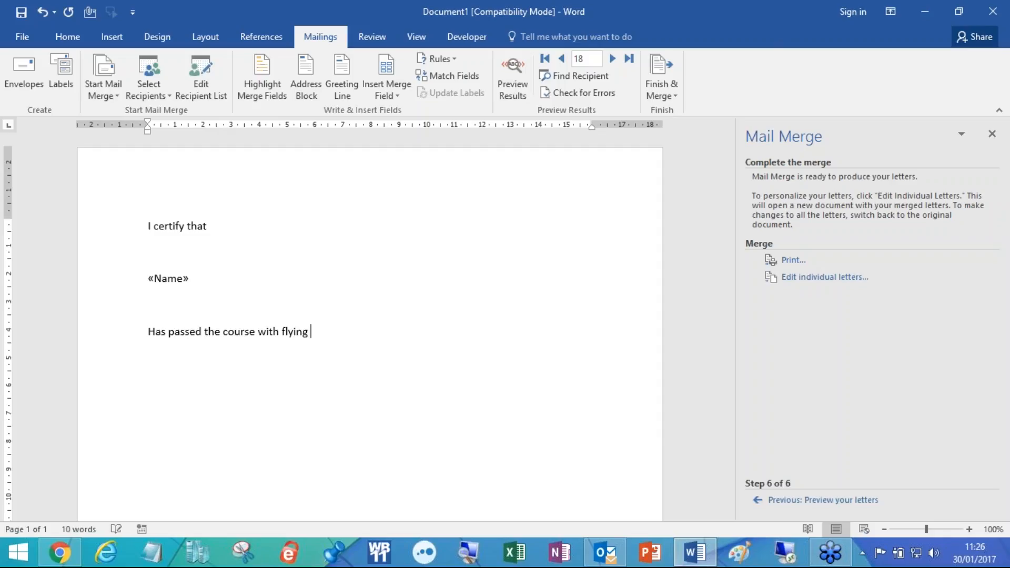
pyautogui.write('colours!')
# Centre all of the certificate text on the page.
pyautogui.moveTo(363, 337); pyautogui.dragTo(100, 225)
pyautogui.click(62, 38)
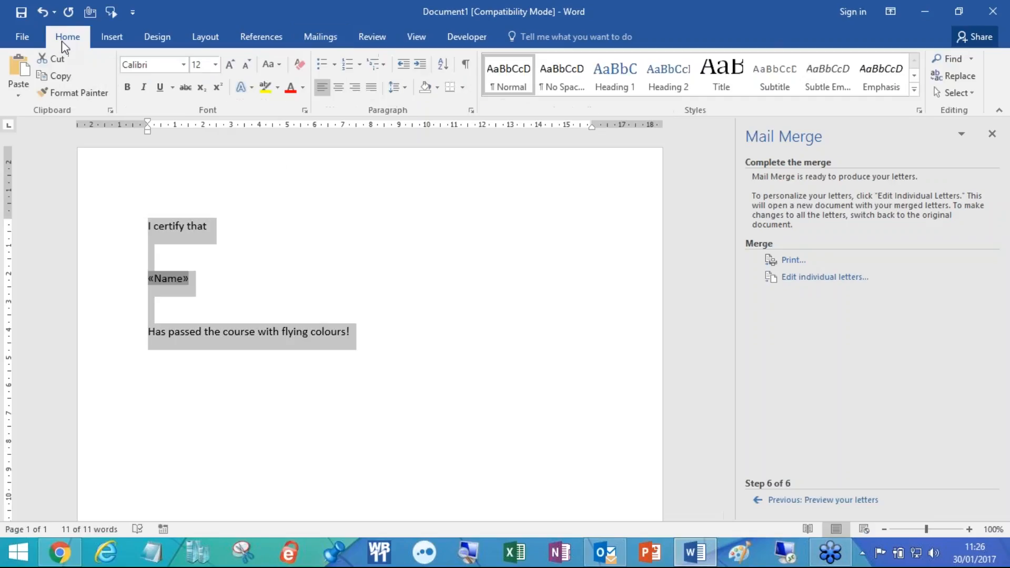
pyautogui.click(339, 87)
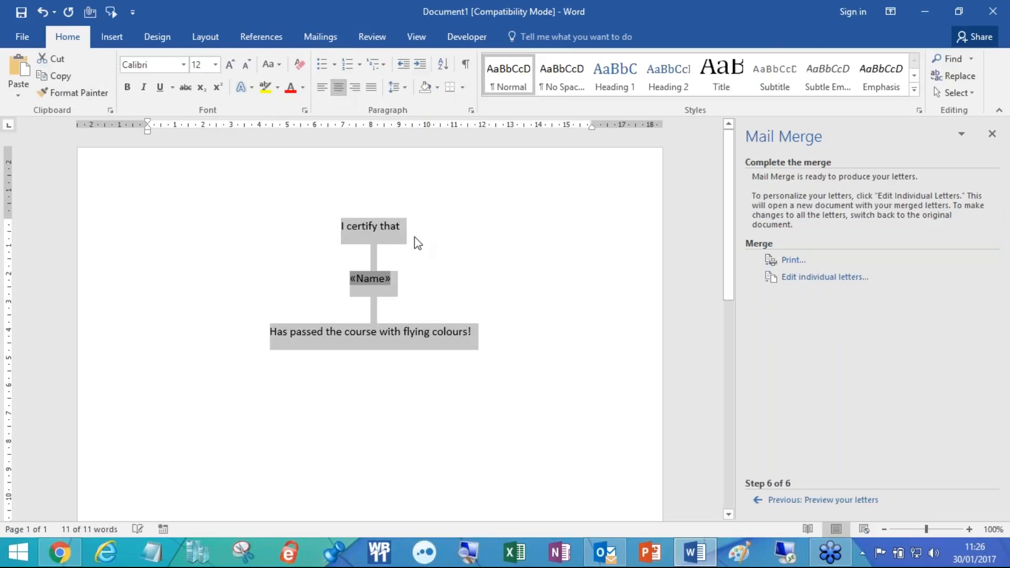
pyautogui.click(420, 247)
# Make the "I certify that" line bold and enlarge it to 20 pt.
pyautogui.tripleClick(361, 222)
pyautogui.hotkey('ctrl', 'b')
pyautogui.click(229, 63)
pyautogui.click(229, 63)
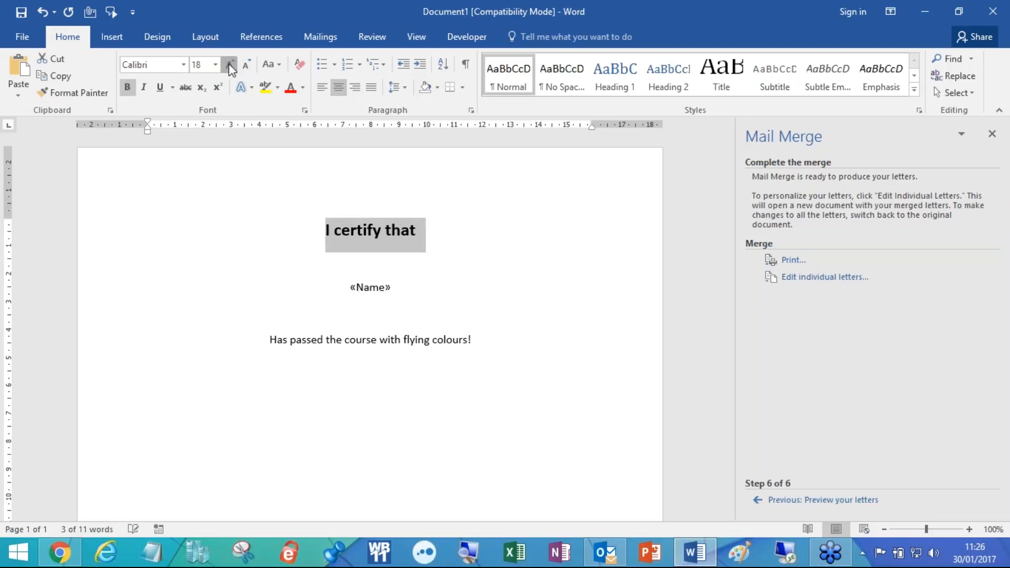
# Enlarge the "Has passed the course with flying colours!" line to 18 pt.
pyautogui.tripleClick(477, 343)
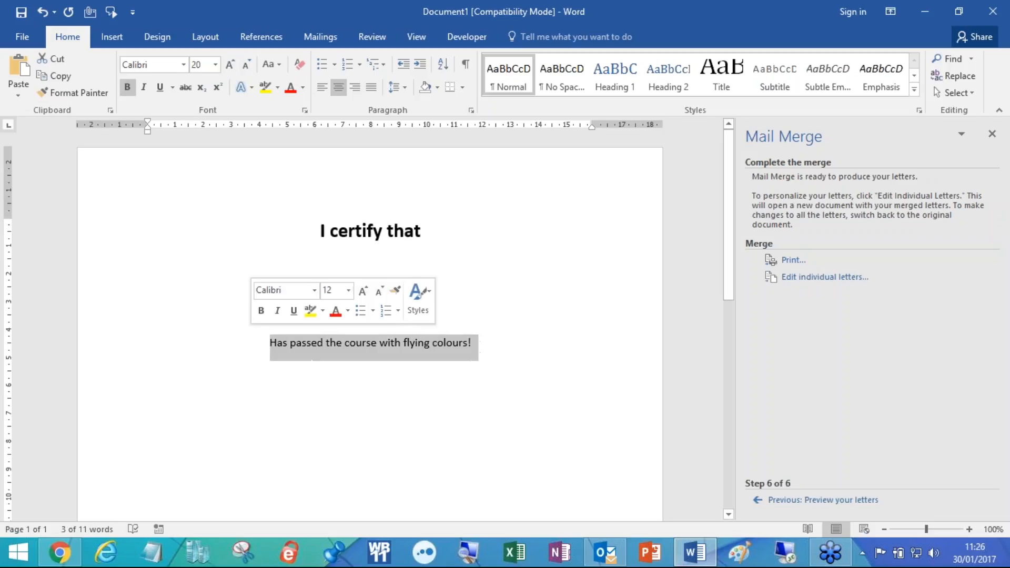
pyautogui.click(230, 64)
pyautogui.click(230, 64)
pyautogui.click(229, 64)
pyautogui.click(552, 339)
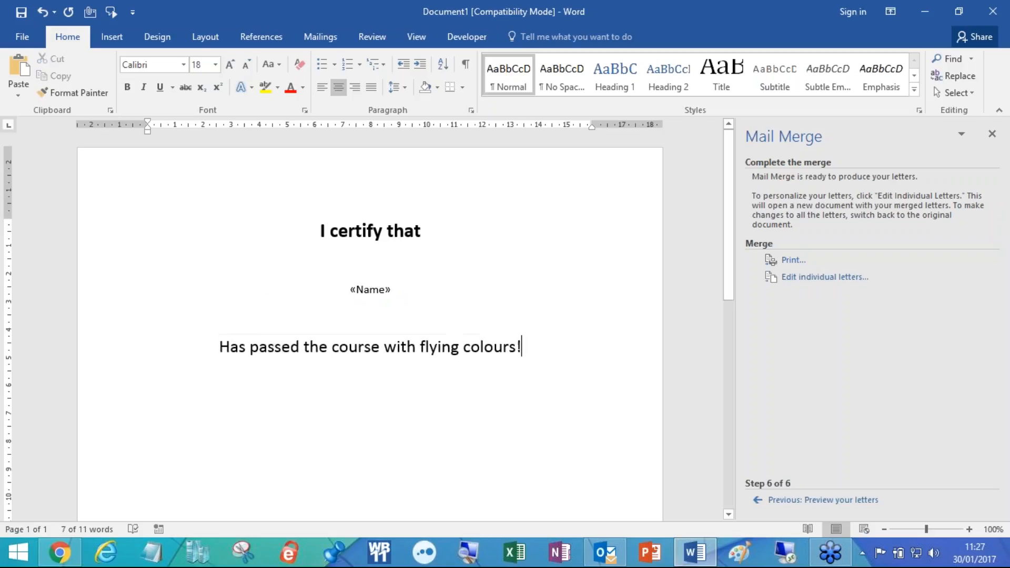
# Make the Name merge field italic and underlined, and enlarge it to 16 pt.
pyautogui.moveTo(401, 288); pyautogui.dragTo(338, 287)
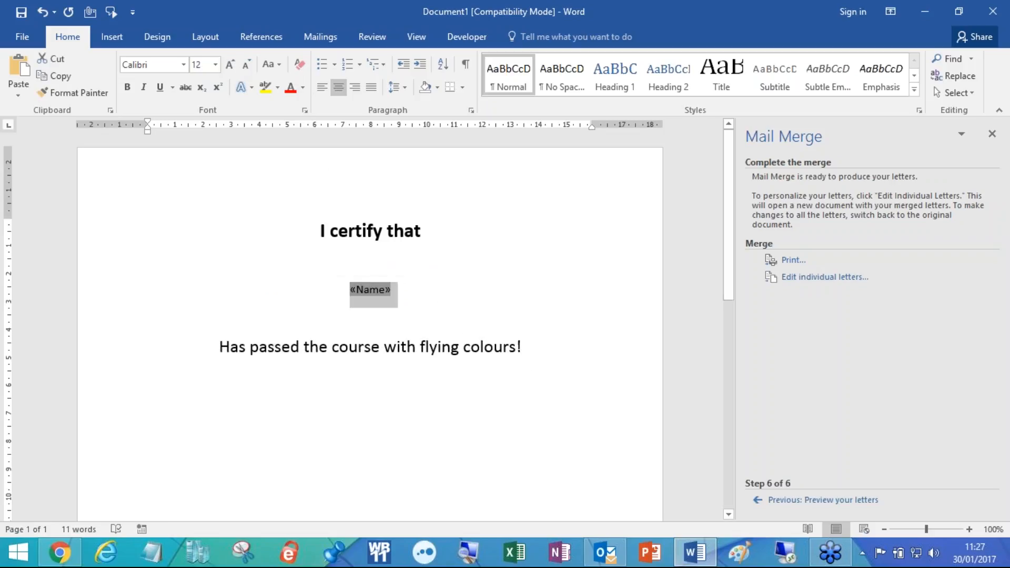
pyautogui.click(145, 88)
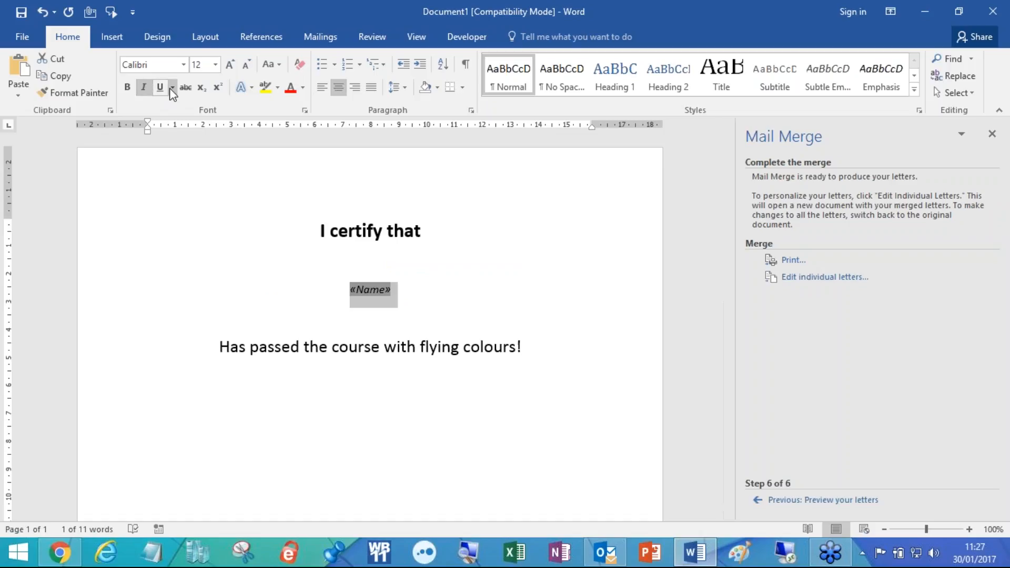
pyautogui.click(166, 87)
pyautogui.click(229, 64)
pyautogui.click(229, 64)
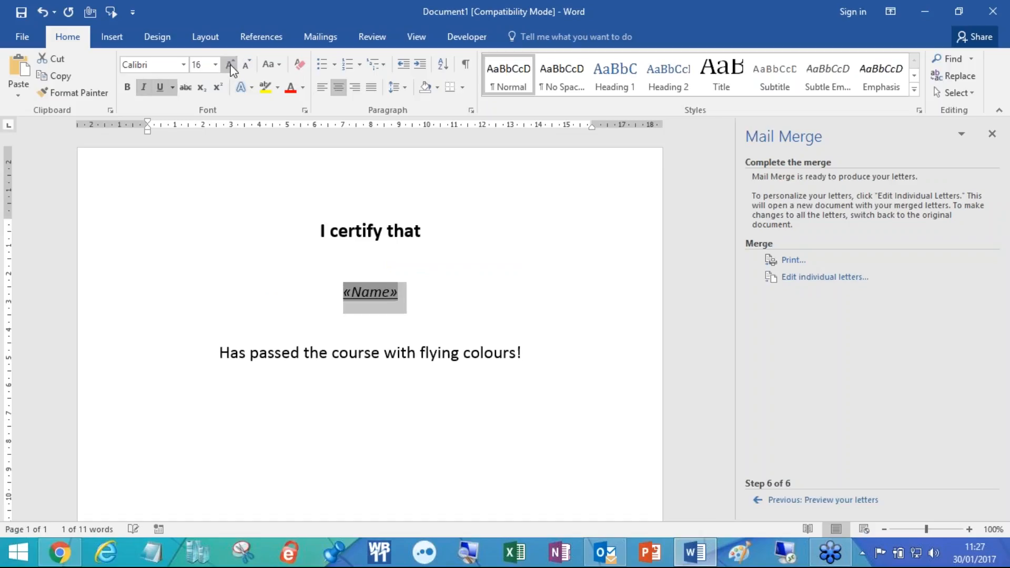
pyautogui.click(494, 272)
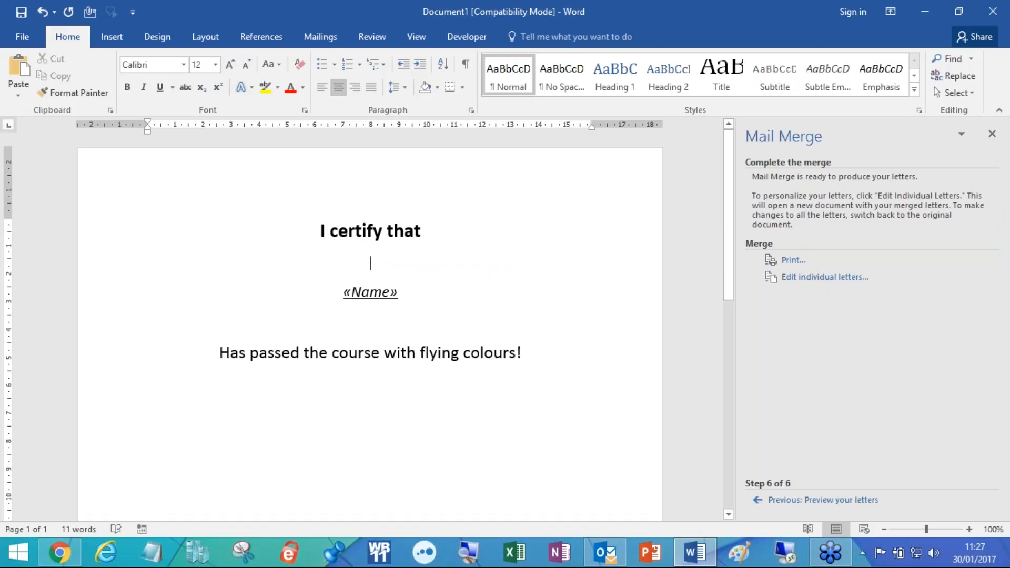
# Turn on Preview Results and step through the recipients' certificates up to recipient 22.
pyautogui.click(341, 27)
pyautogui.click(512, 79)
pyautogui.click(610, 65)
pyautogui.click(610, 65)
pyautogui.click(610, 66)
pyautogui.click(611, 65)
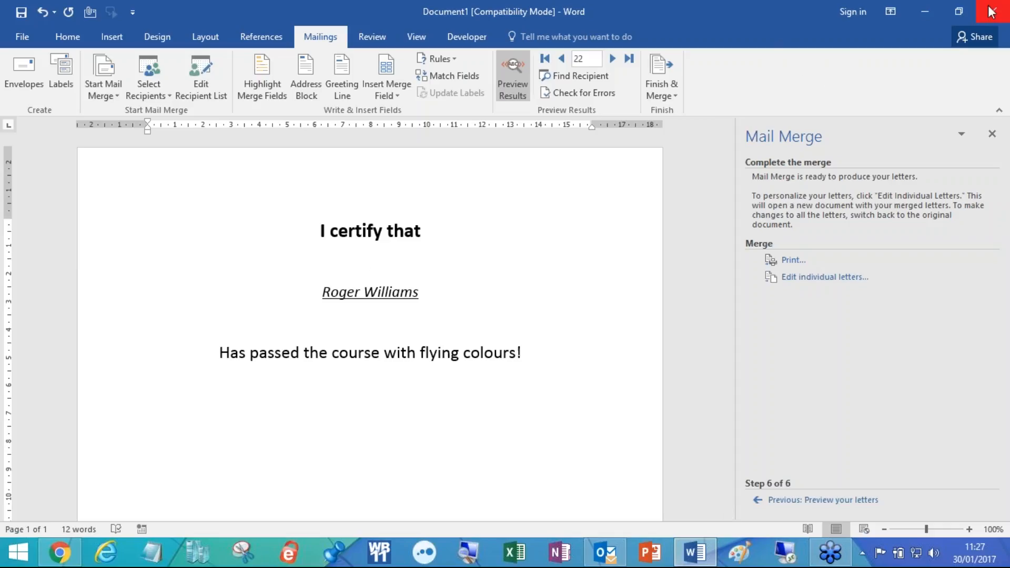
# Open a new Word window and create a blank document.
pyautogui.rightClick(688, 561)
pyautogui.click(631, 495)
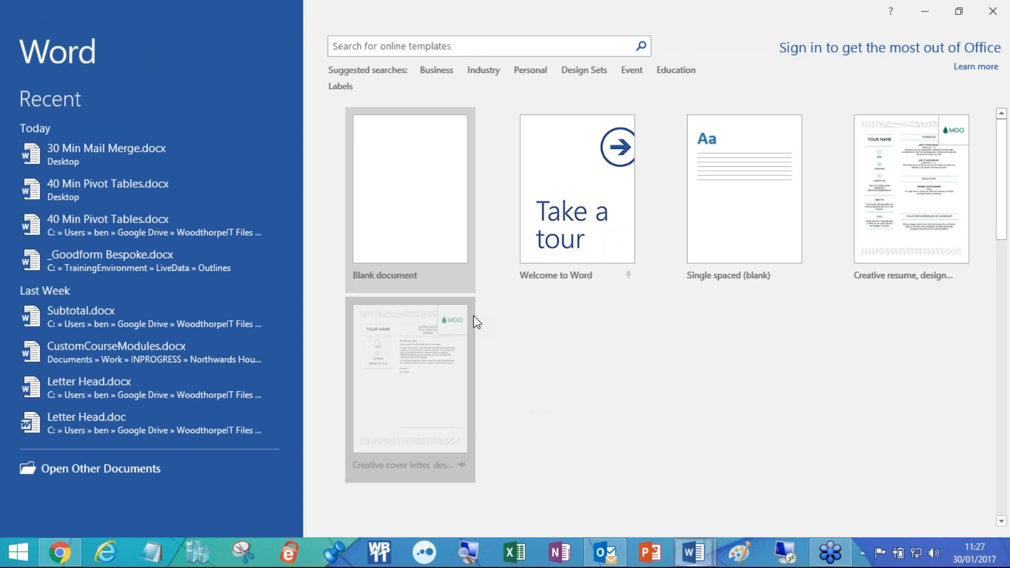
pyautogui.click(419, 198)
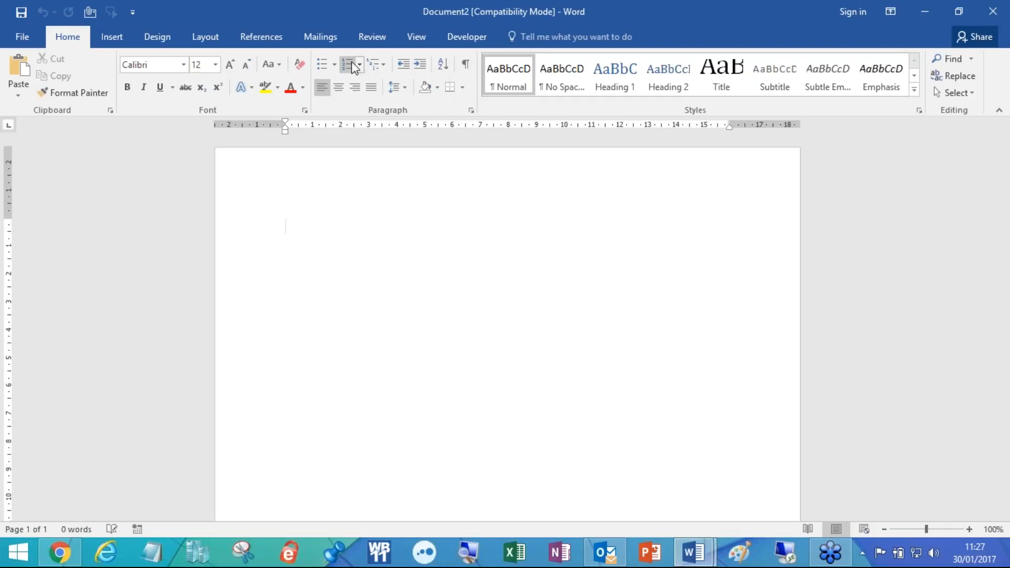
# Start the Step-by-Step Mail Merge Wizard with Labels as the document type and advance to Starting document.
pyautogui.click(334, 36)
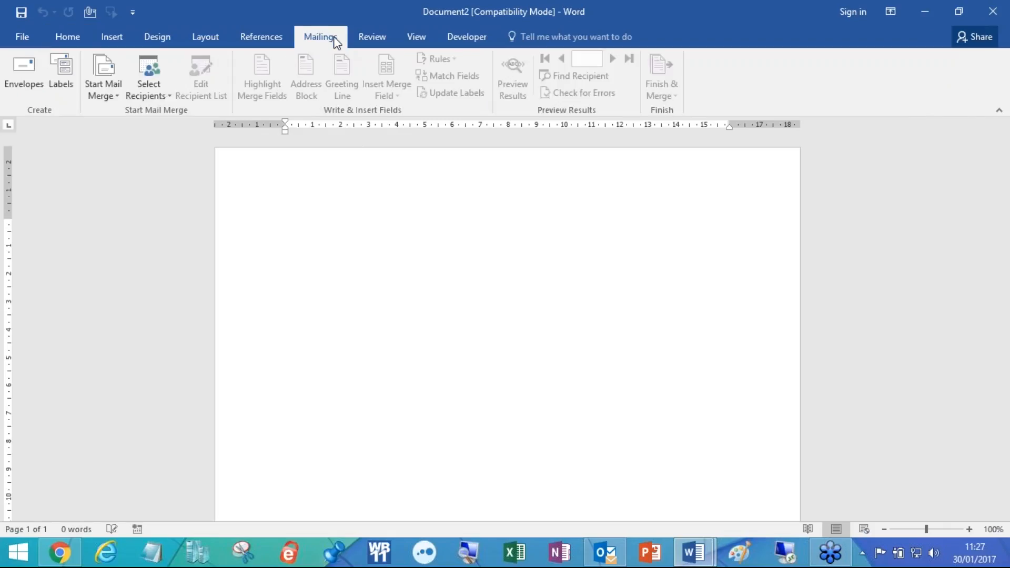
pyautogui.click(110, 82)
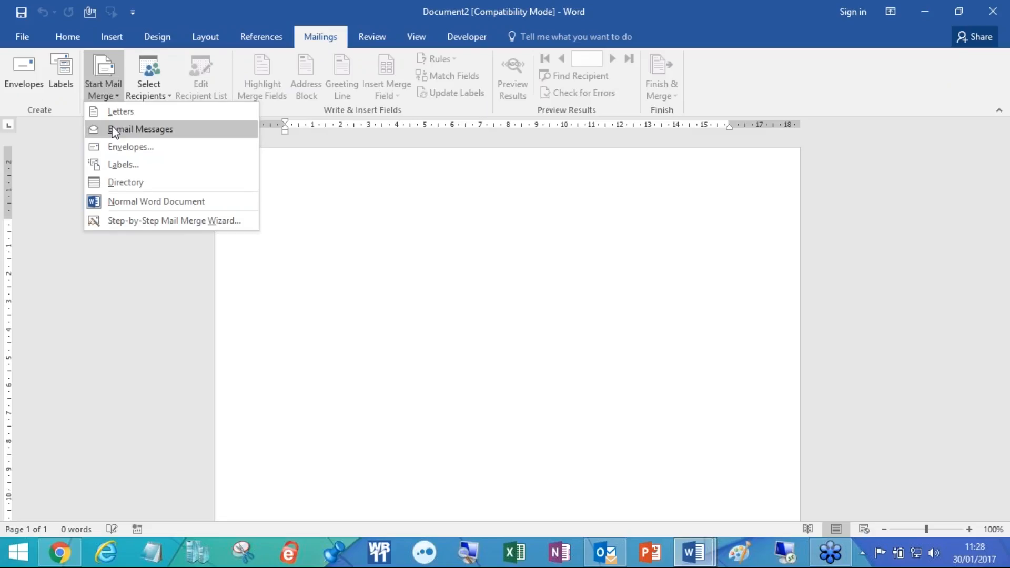
pyautogui.click(158, 221)
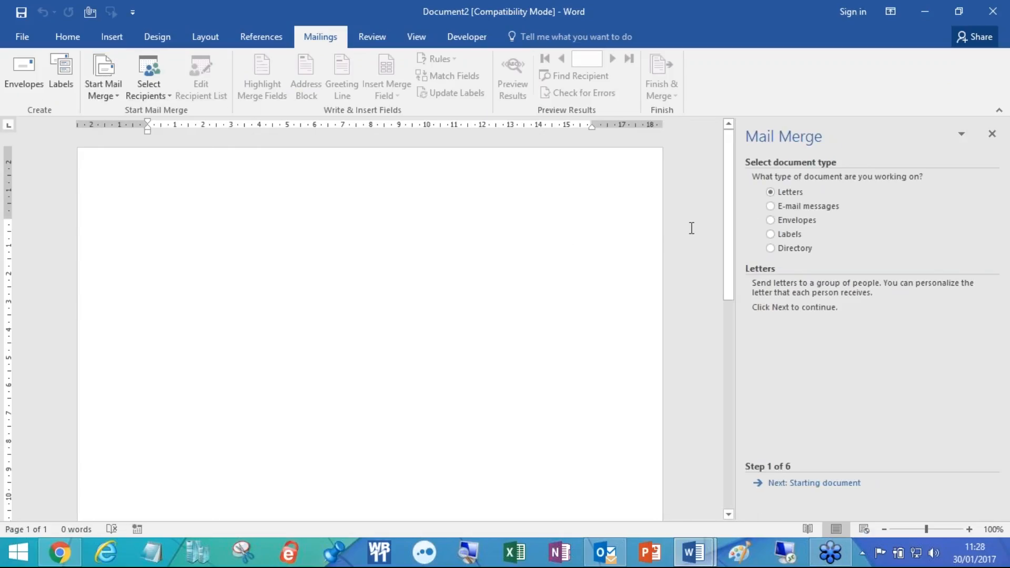
pyautogui.click(770, 234)
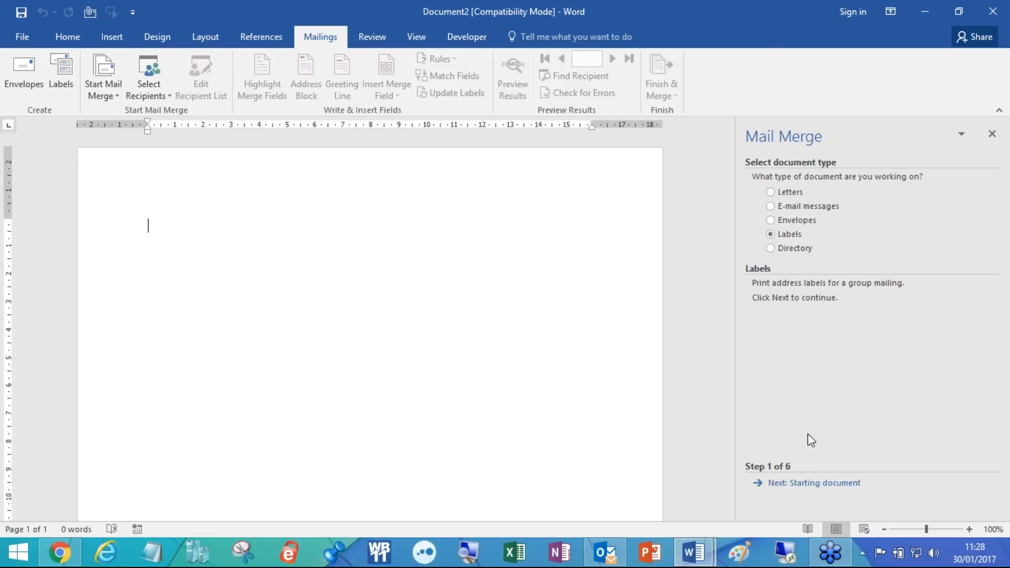
pyautogui.click(808, 483)
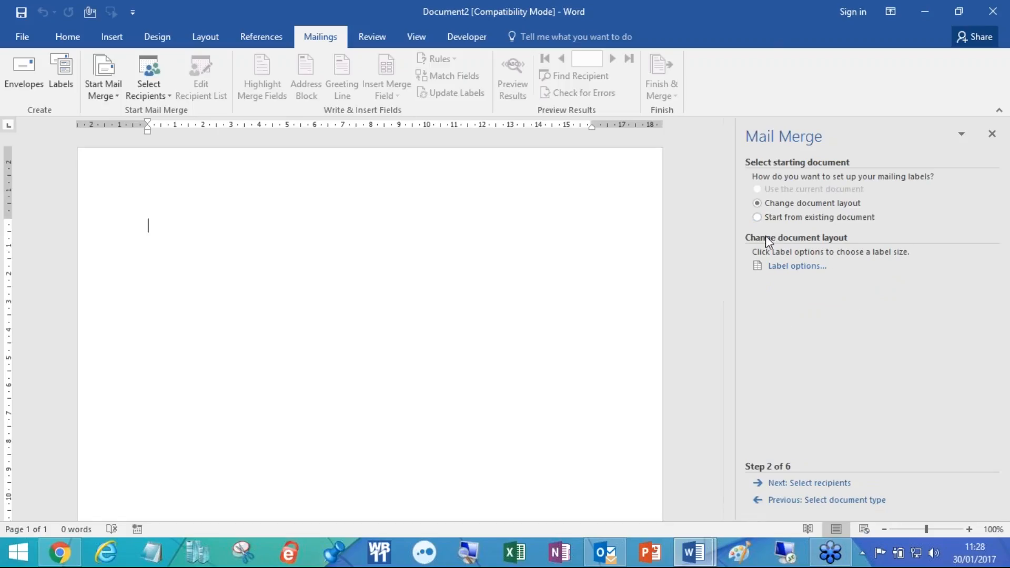
# Open the label options for the document layout and set the label vendor to Avery A4/A5.
pyautogui.click(789, 265)
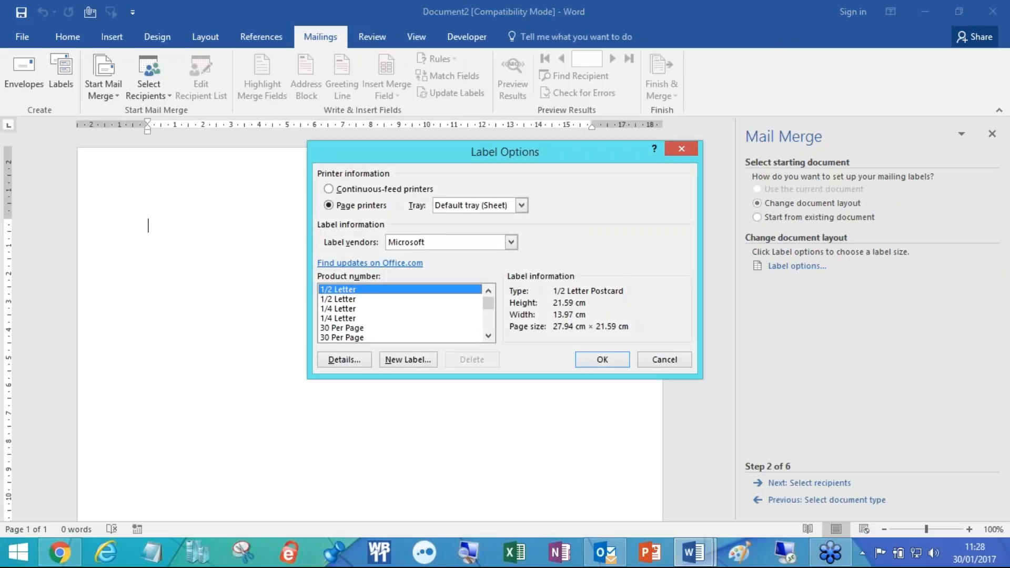
pyautogui.moveTo(441, 162); pyautogui.dragTo(407, 162)
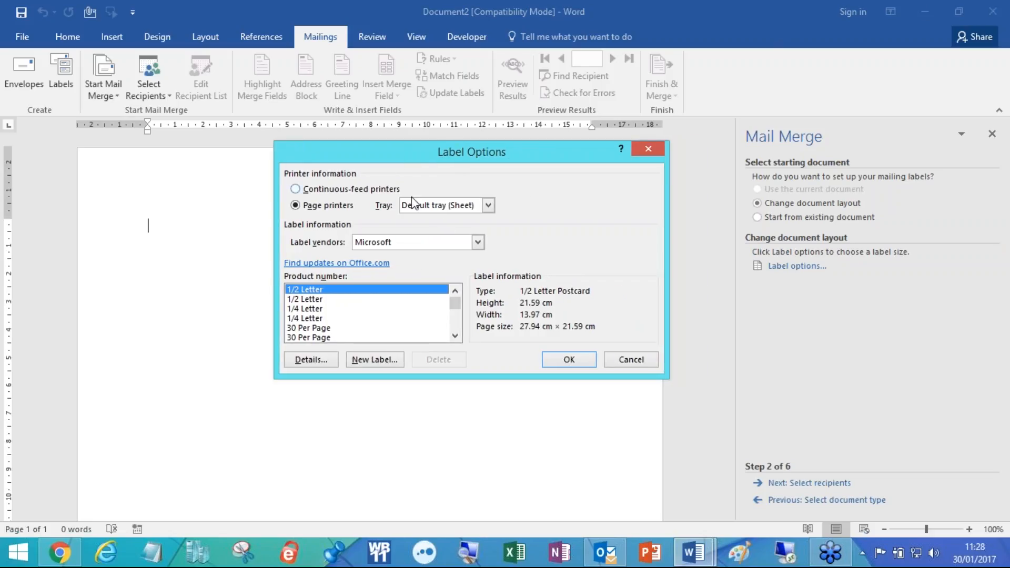
pyautogui.click(477, 242)
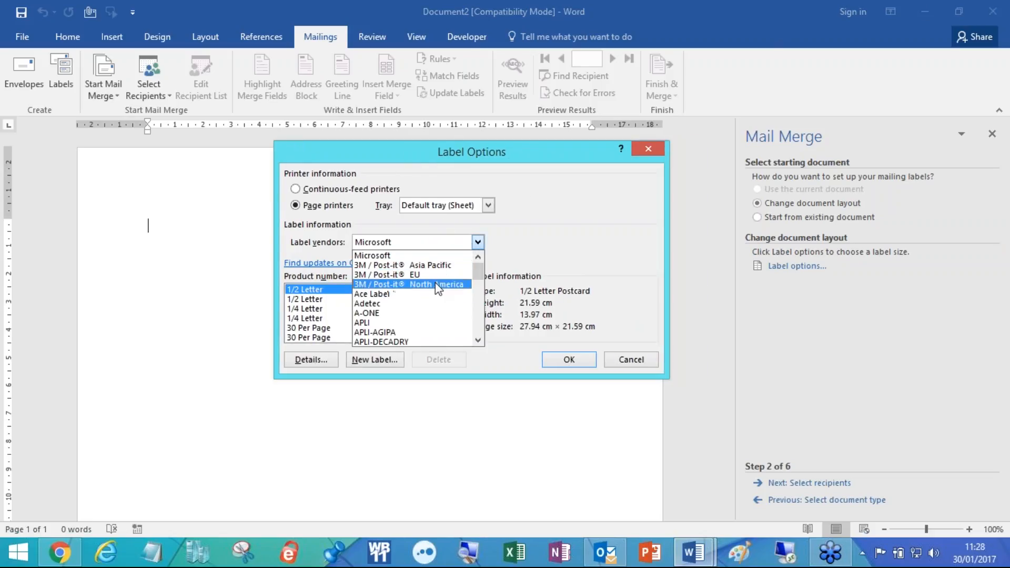
pyautogui.scroll(-1, 405, 300)
pyautogui.scroll(-1, 409, 306)
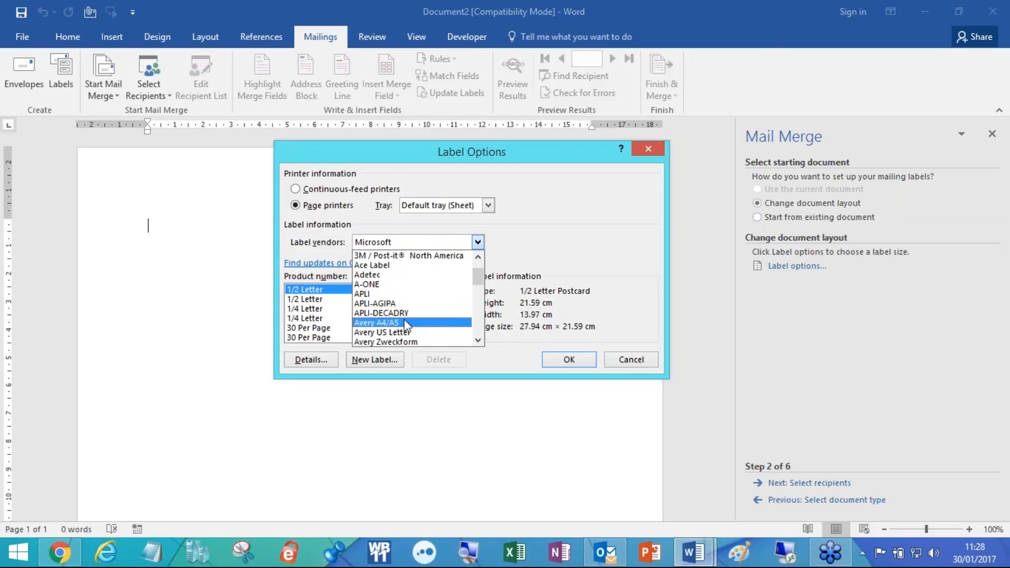
pyautogui.click(406, 323)
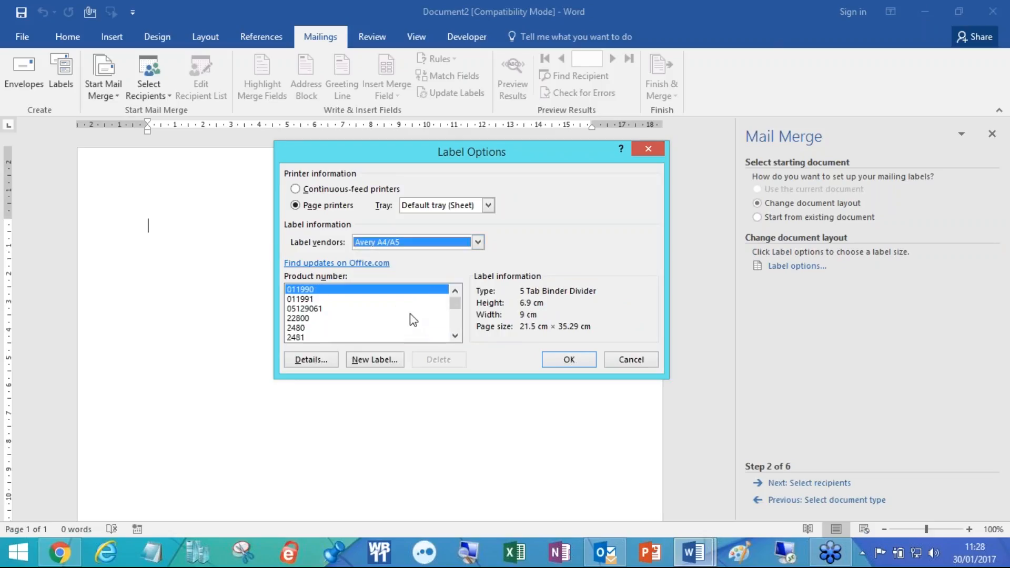
pyautogui.click(477, 243)
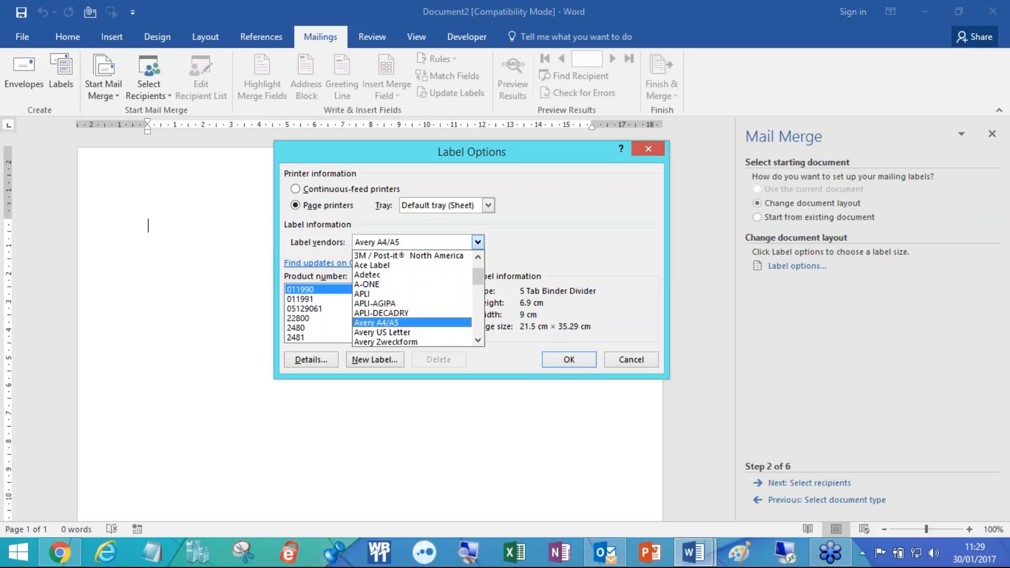
pyautogui.click(412, 322)
# Choose product number J21013 from the Avery A4/A5 label list.
pyautogui.click(455, 335)
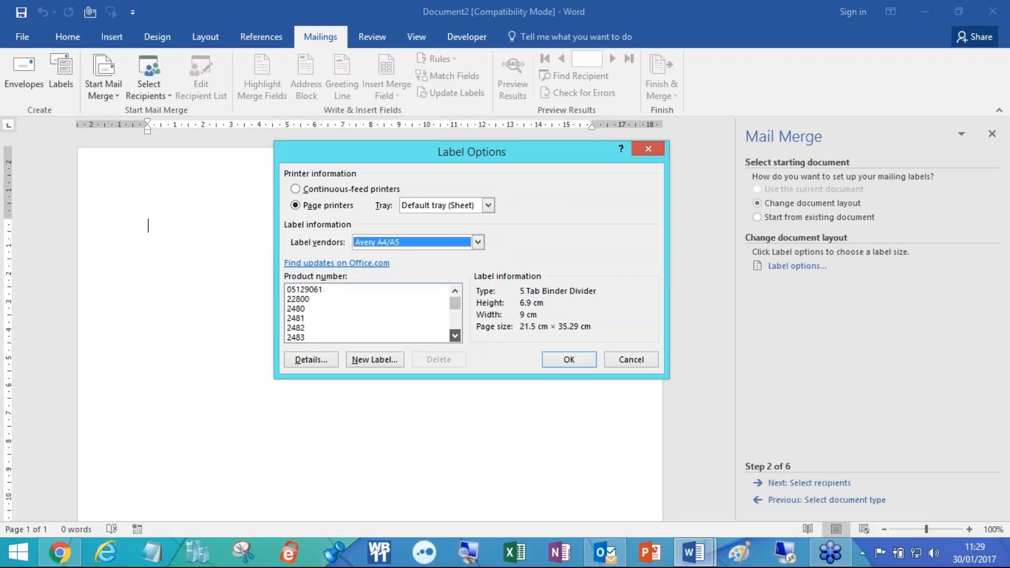
pyautogui.click(455, 336)
pyautogui.click(455, 336)
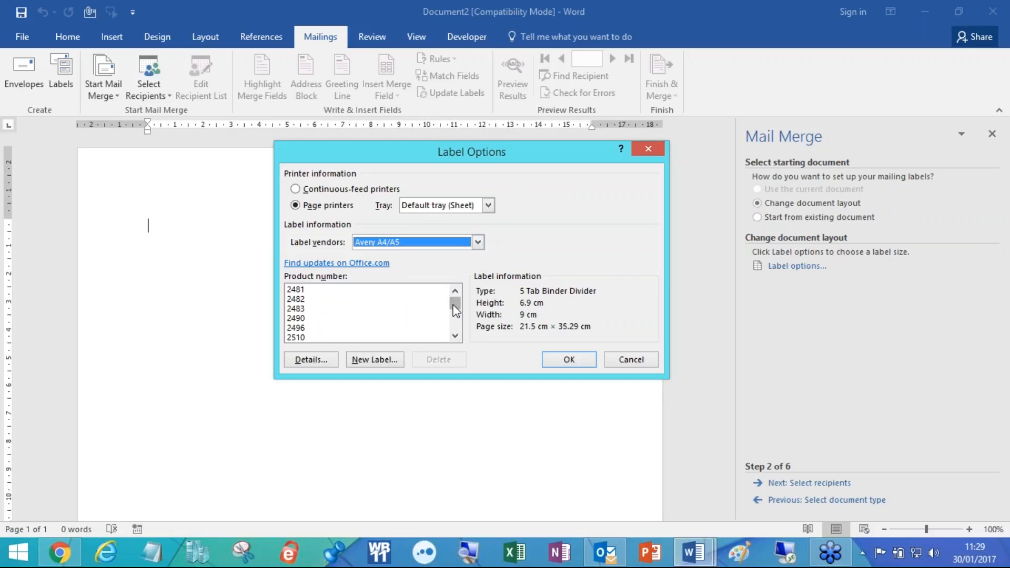
pyautogui.moveTo(453, 304); pyautogui.dragTo(453, 310)
pyautogui.click(354, 309)
pyautogui.scroll(-1, 354, 309)
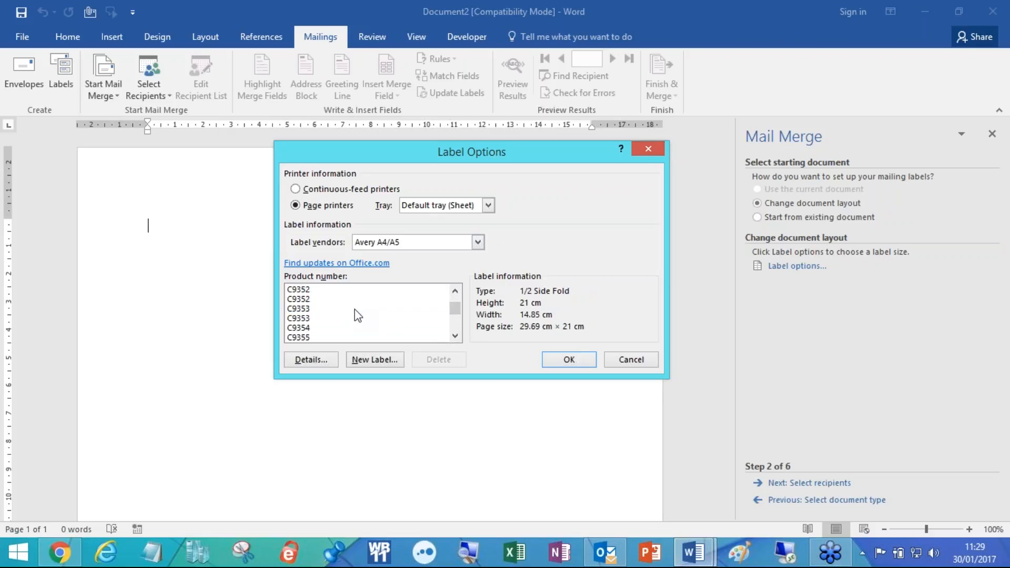
pyautogui.click(354, 309)
pyautogui.press('j')
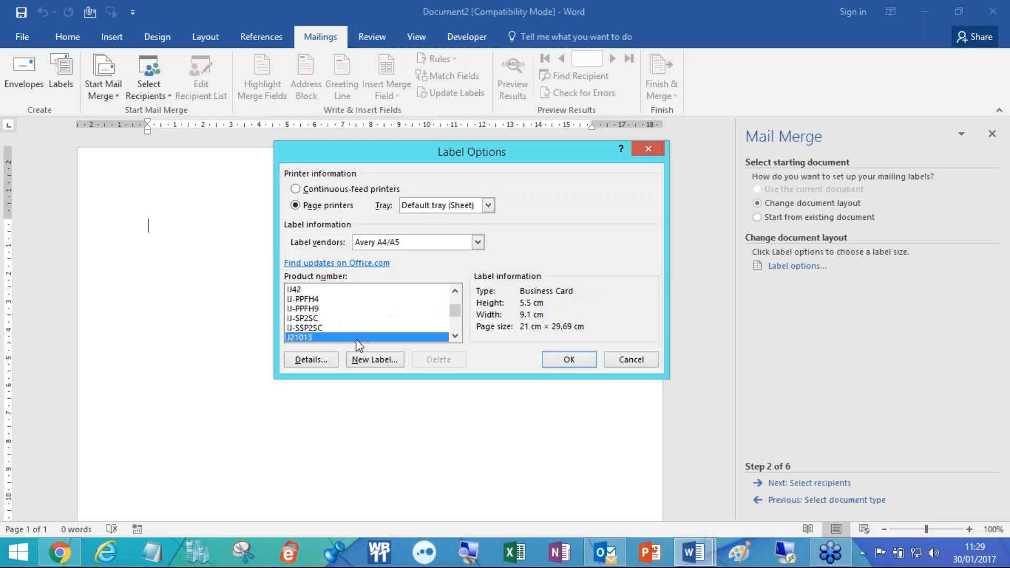
# Inspect the dimension details of label J21013 and the settings for creating a custom label.
pyautogui.click(330, 360)
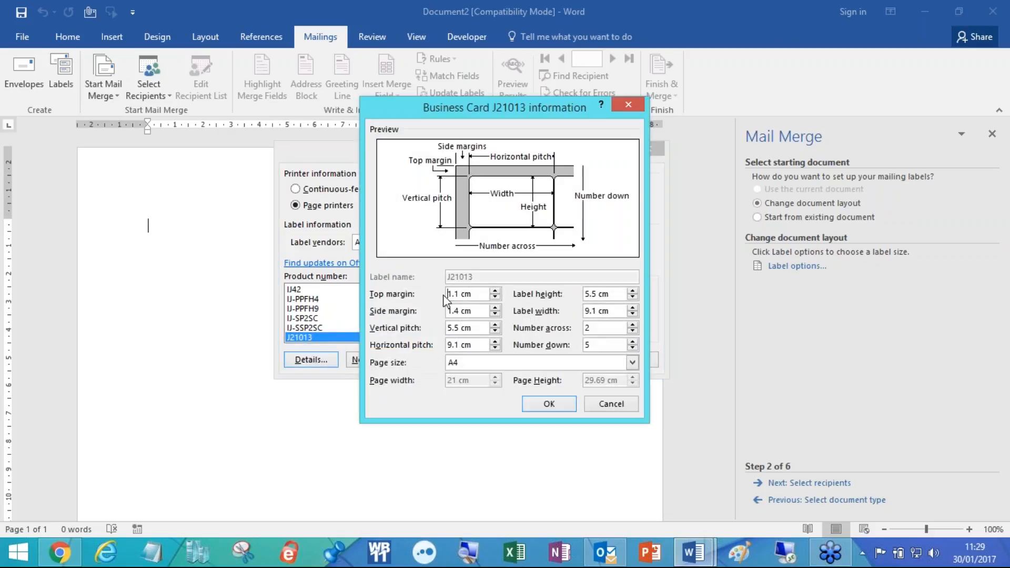
pyautogui.click(601, 403)
pyautogui.click(385, 360)
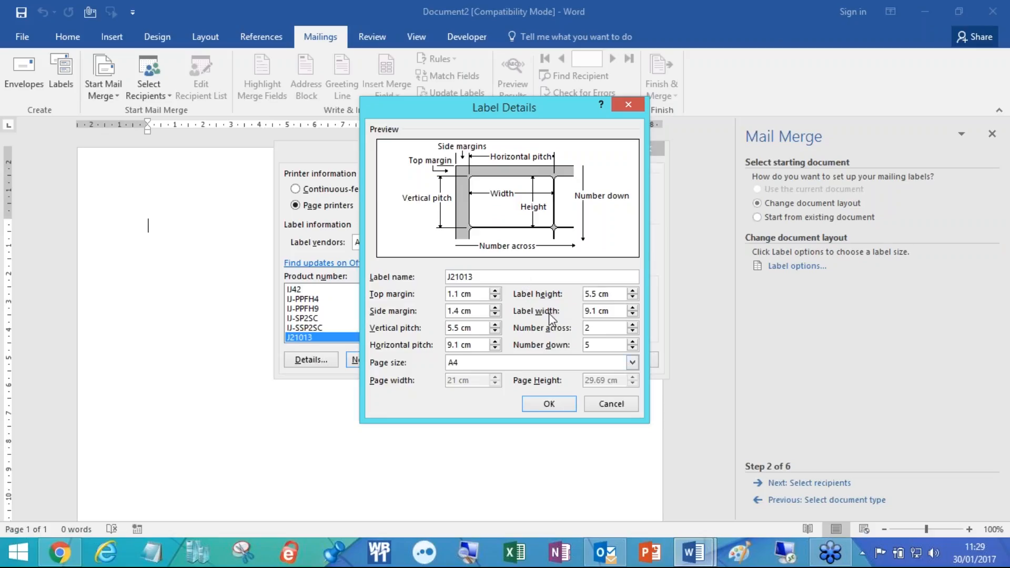
pyautogui.click(610, 403)
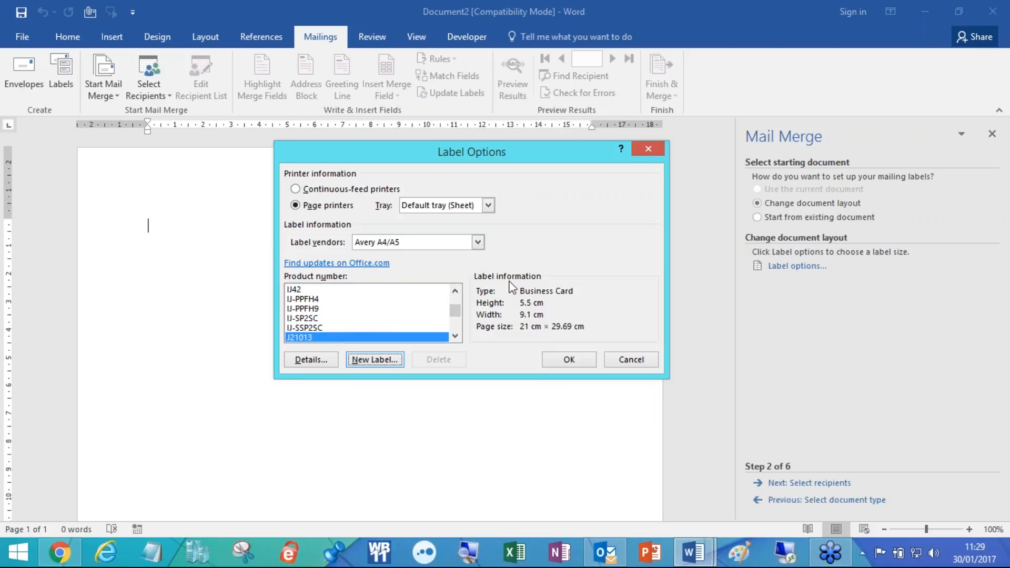
# Apply the chosen label layout to the document and look over the resulting label sheet.
pyautogui.click(554, 364)
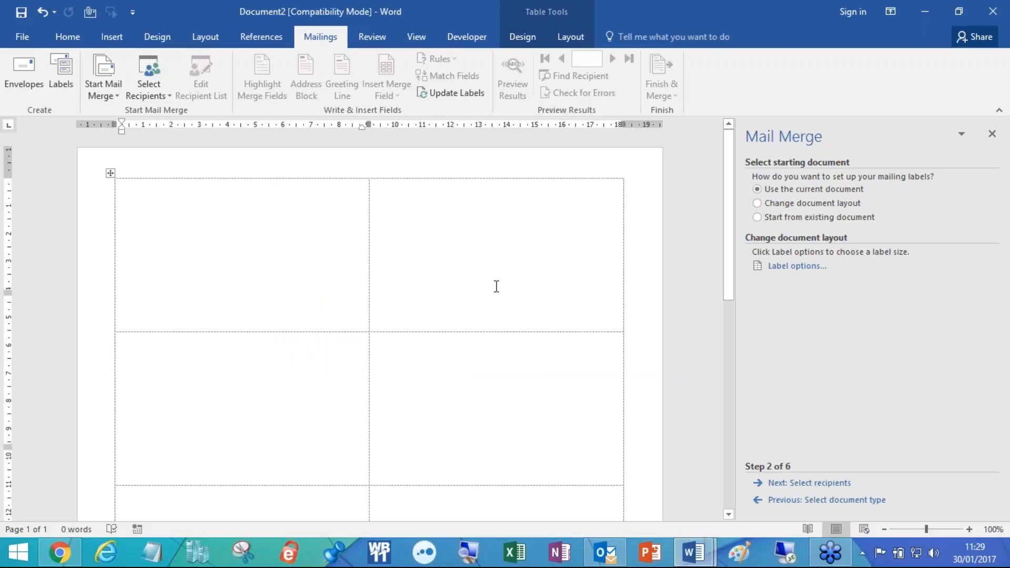
pyautogui.scroll(-6, 293, 235)
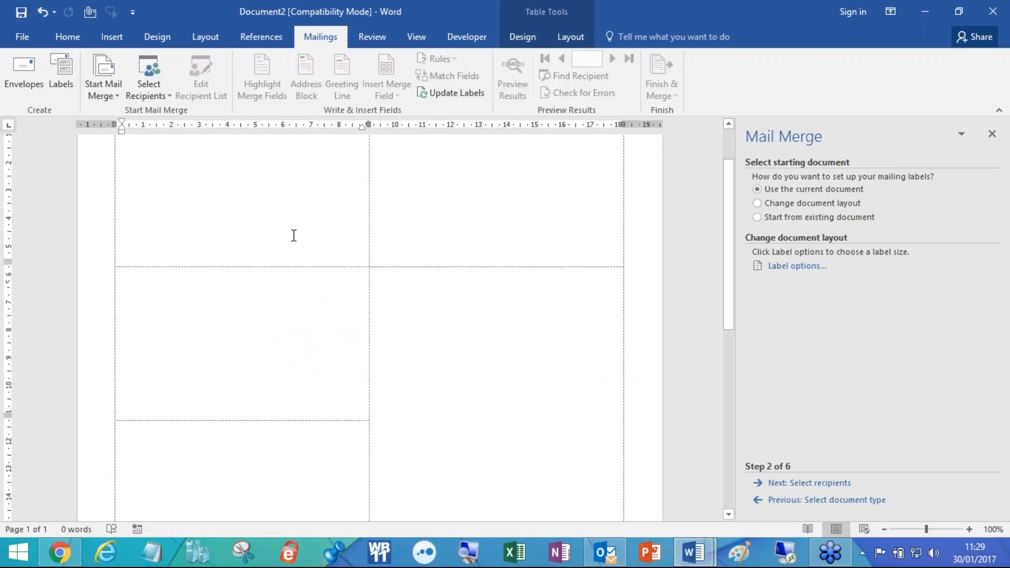
pyautogui.scroll(5, 294, 235)
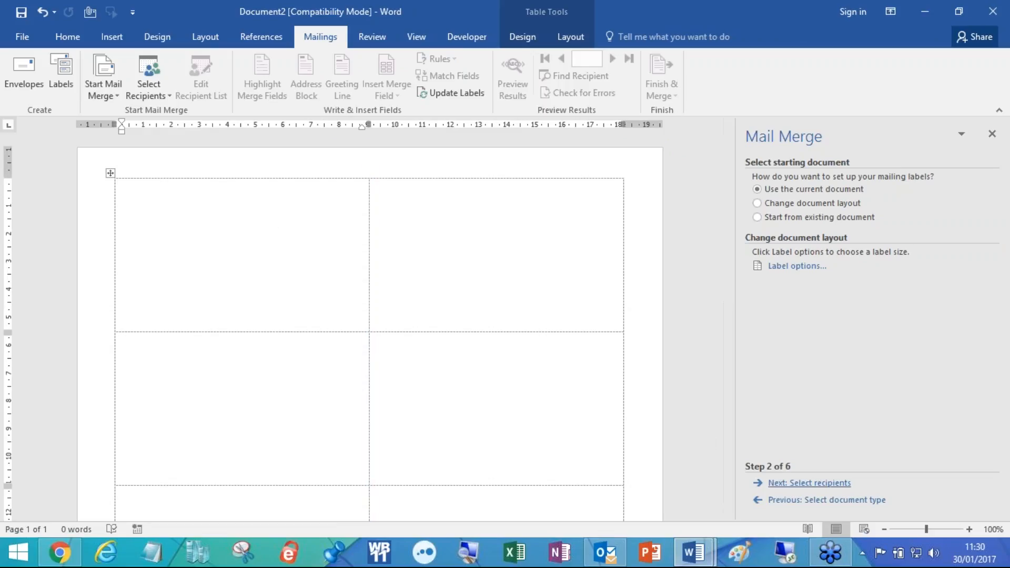
# Use Sheet1$ of MailMergeList.XLSX on the Desktop as the recipient list, keep all recipients, and advance to Arrange your labels.
pyautogui.click(809, 483)
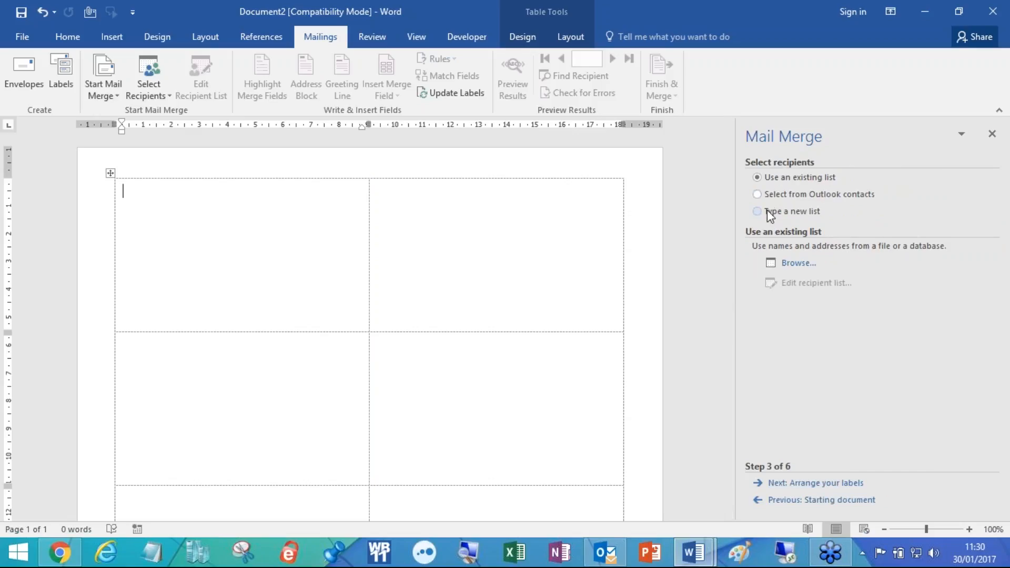
pyautogui.click(798, 263)
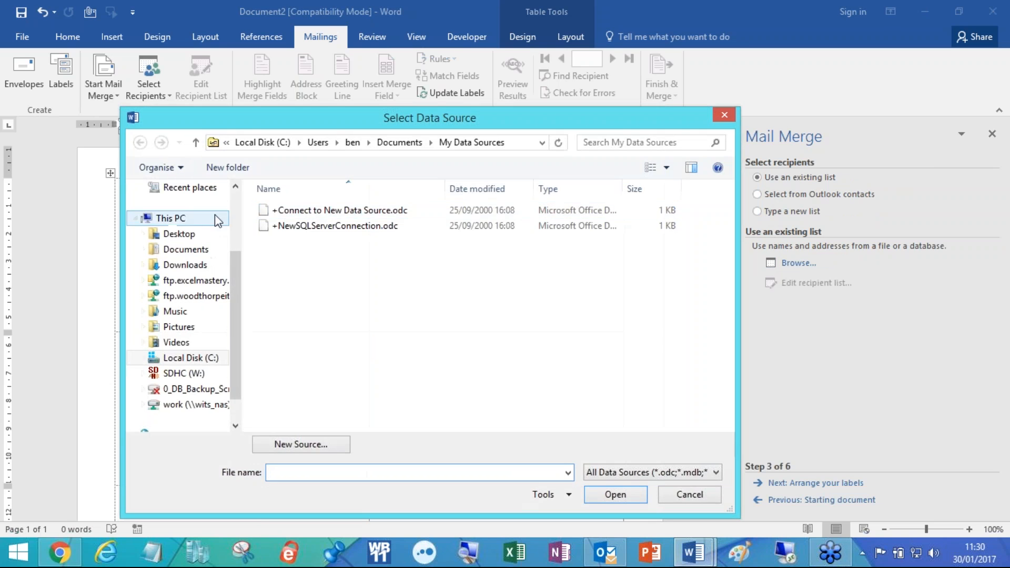
pyautogui.click(179, 234)
pyautogui.doubleClick(305, 210)
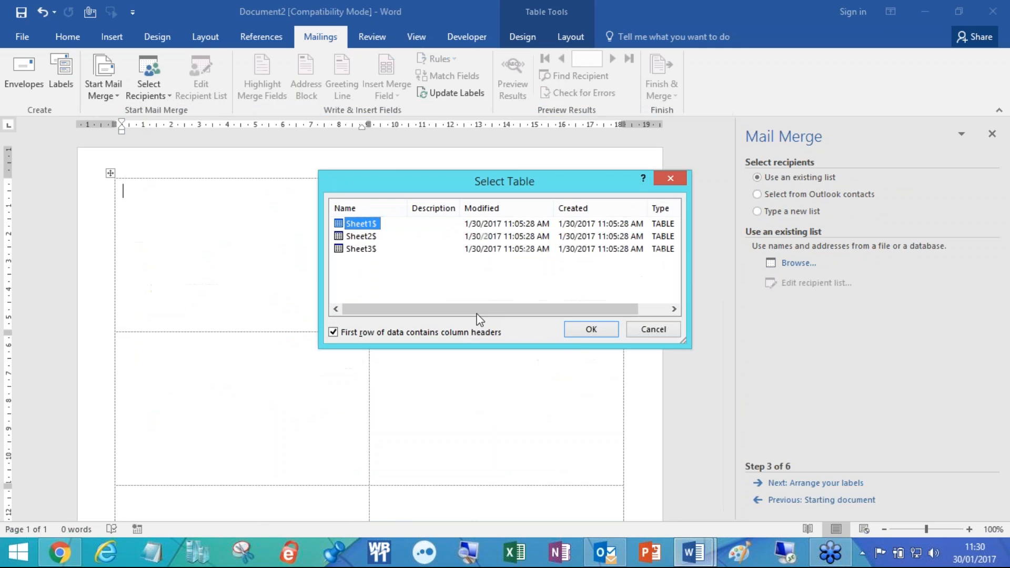
pyautogui.click(590, 329)
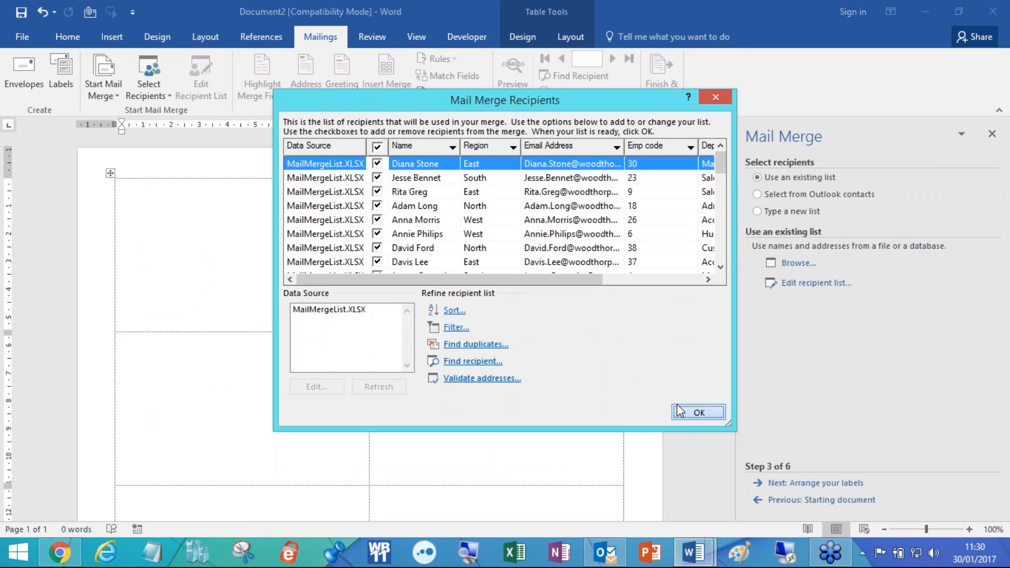
pyautogui.click(699, 410)
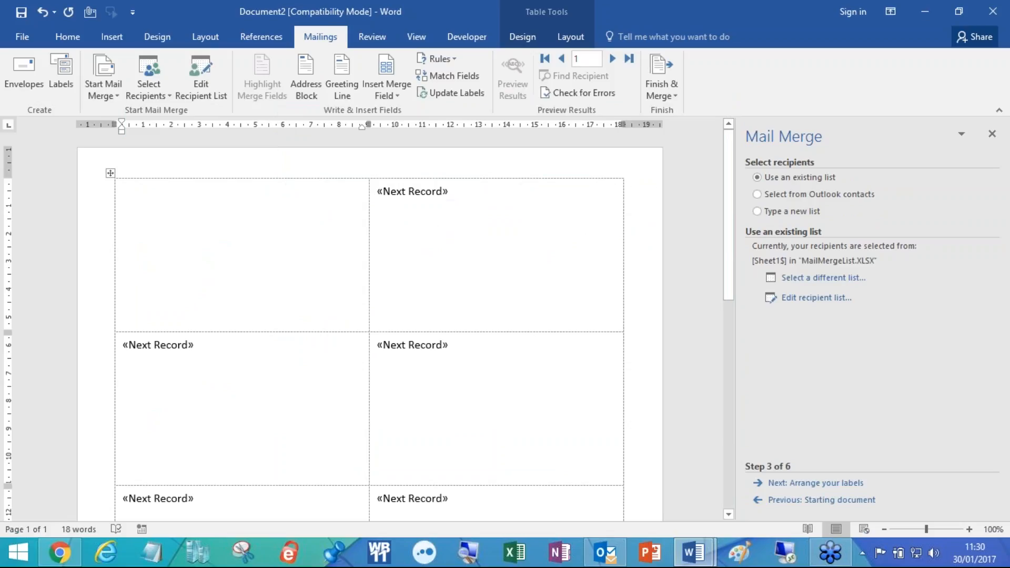
pyautogui.click(794, 484)
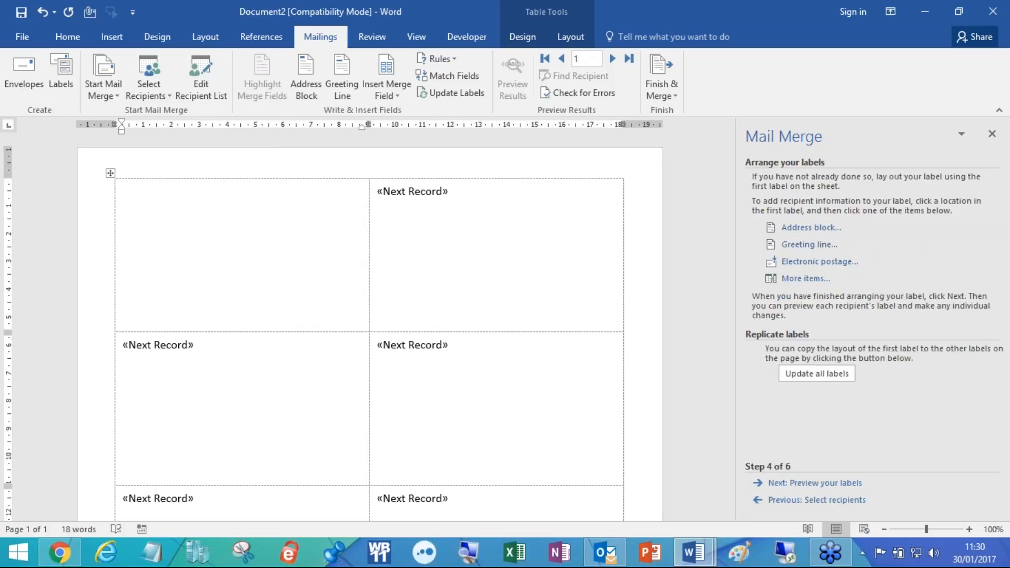
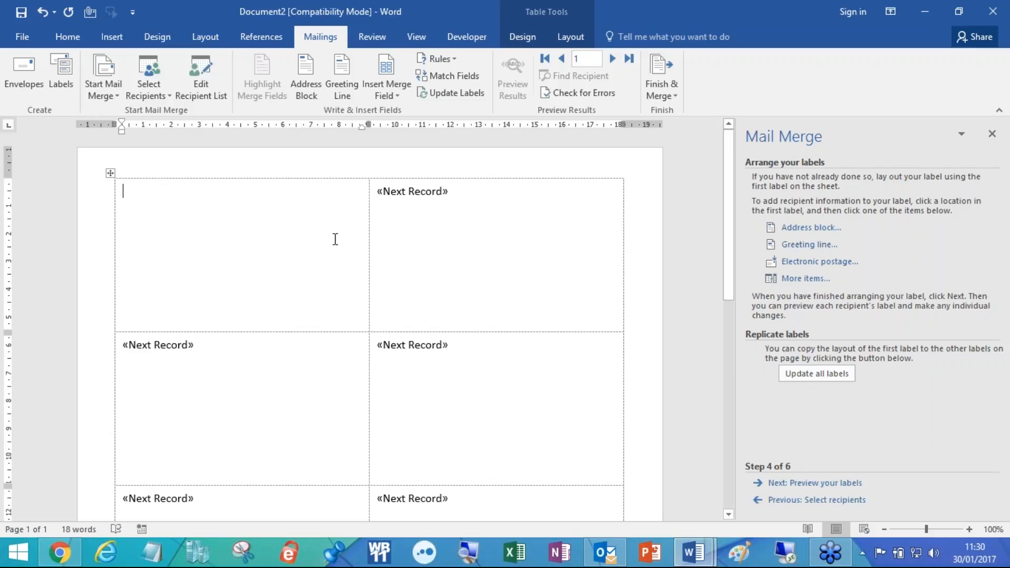
# Enter "Name:" in the first label followed by the Name merge field.
pyautogui.write('Name:')
pyautogui.click(784, 280)
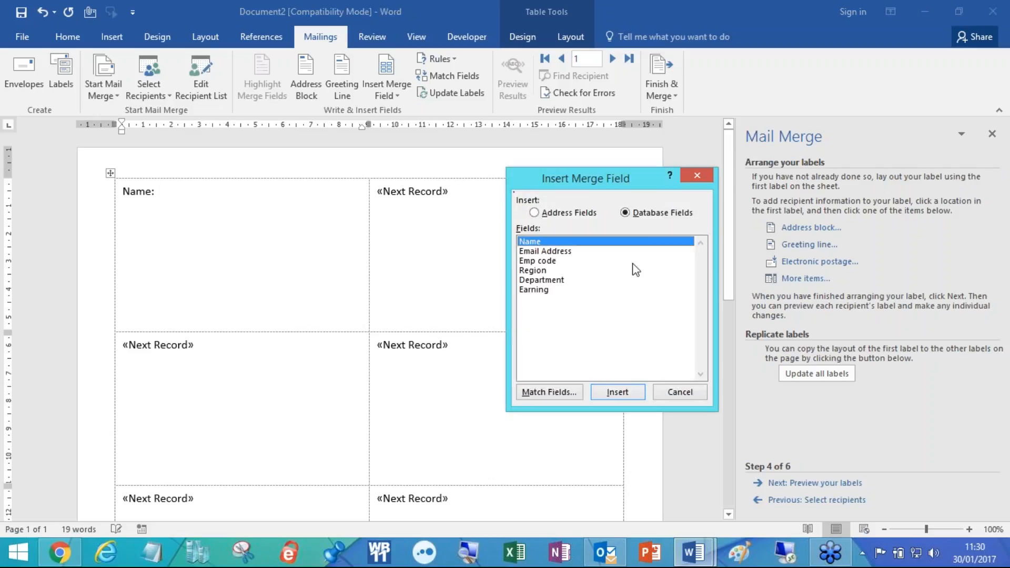
pyautogui.doubleClick(559, 243)
pyautogui.click(679, 392)
pyautogui.press('Return')
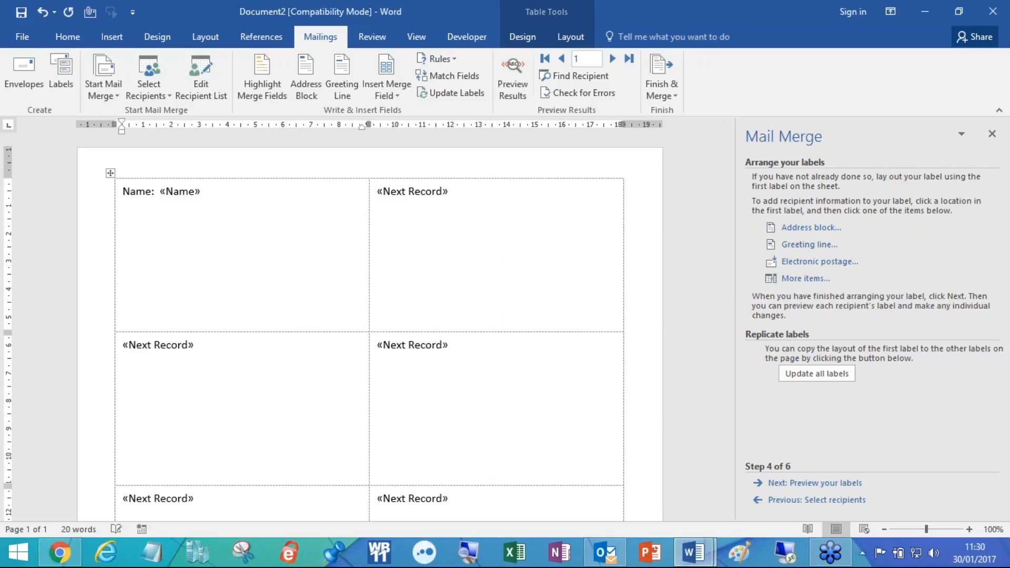
# Add a "From:" line with the Department merge field below the name in the first label.
pyautogui.write('From:')
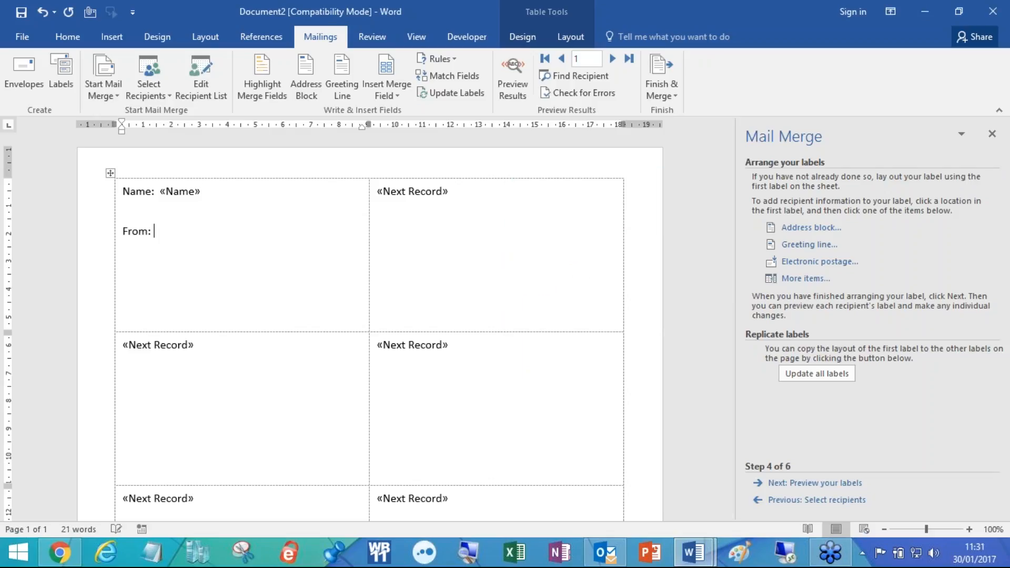
pyautogui.click(394, 90)
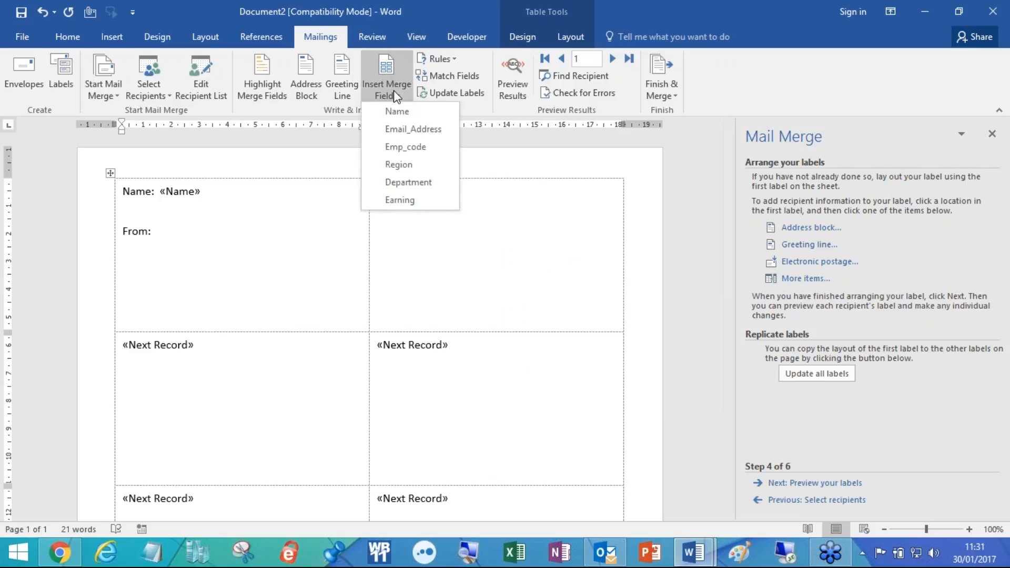
pyautogui.click(406, 183)
pyautogui.press('Return')
pyautogui.press('Return')
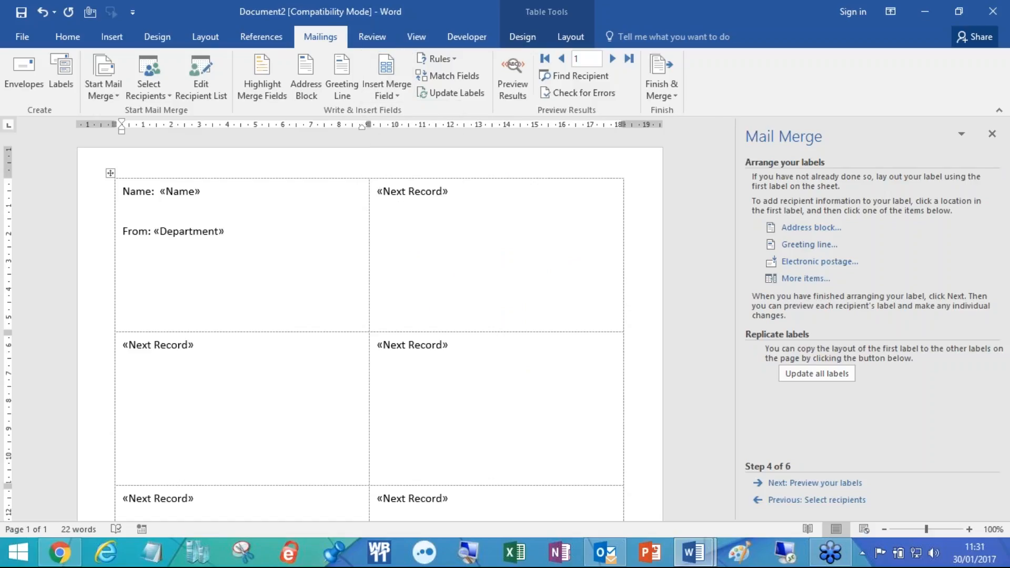
# Add a "Travelled from:" line with the Region merge field to the first label and replicate the layout to all labels.
pyautogui.write('Travelled from:')
pyautogui.click(384, 96)
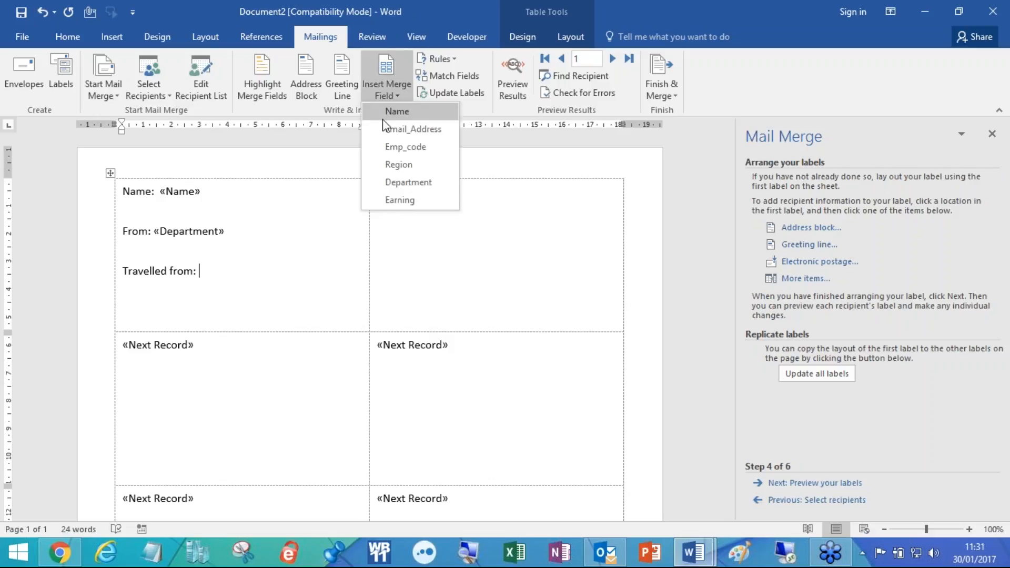
pyautogui.click(398, 164)
pyautogui.press('Up')
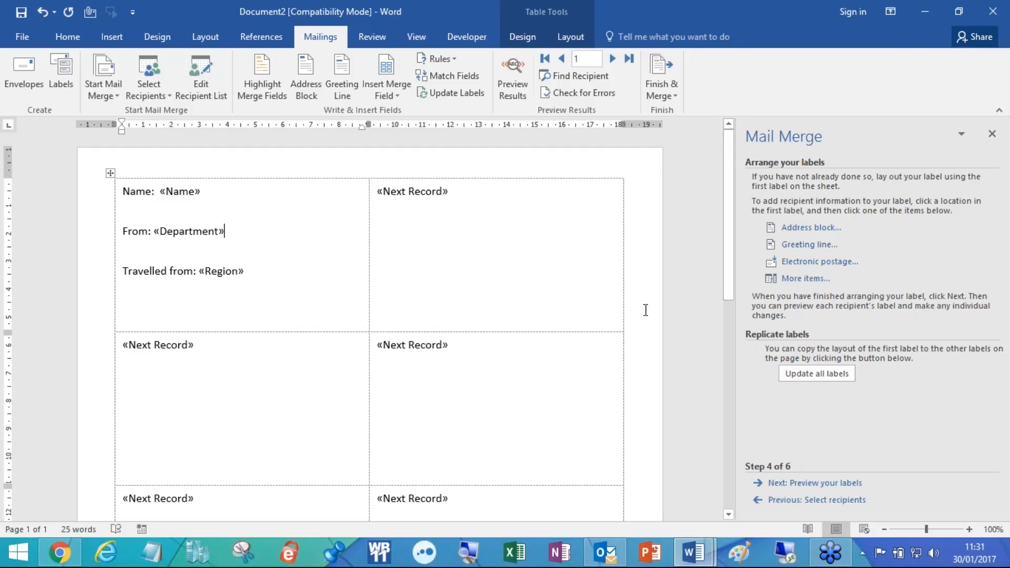
pyautogui.click(800, 374)
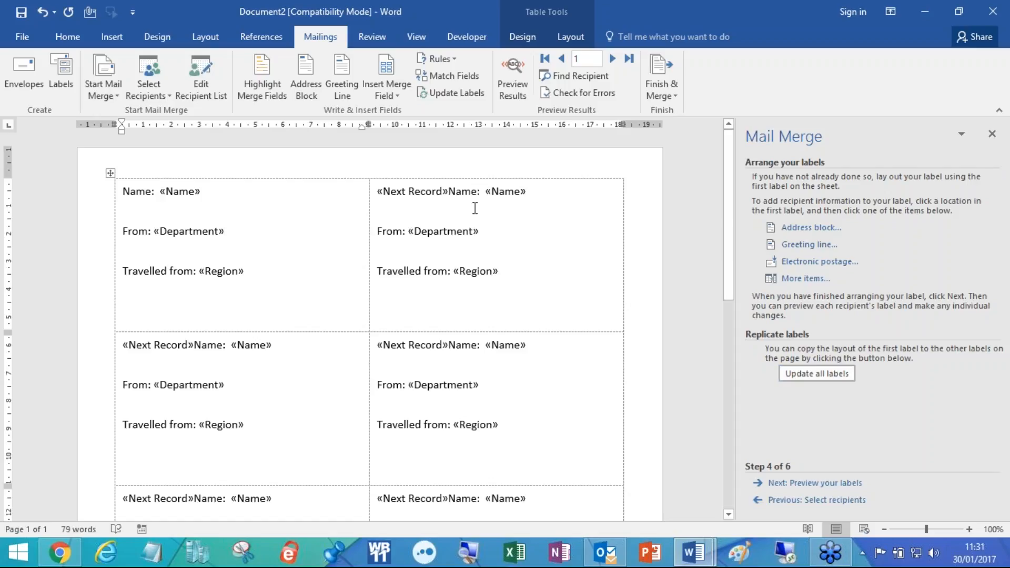
# Delete the "Travelled from:" line with its Region field from the first label.
pyautogui.click(230, 232)
pyautogui.moveTo(259, 270); pyautogui.dragTo(100, 274)
pyautogui.press('Delete')
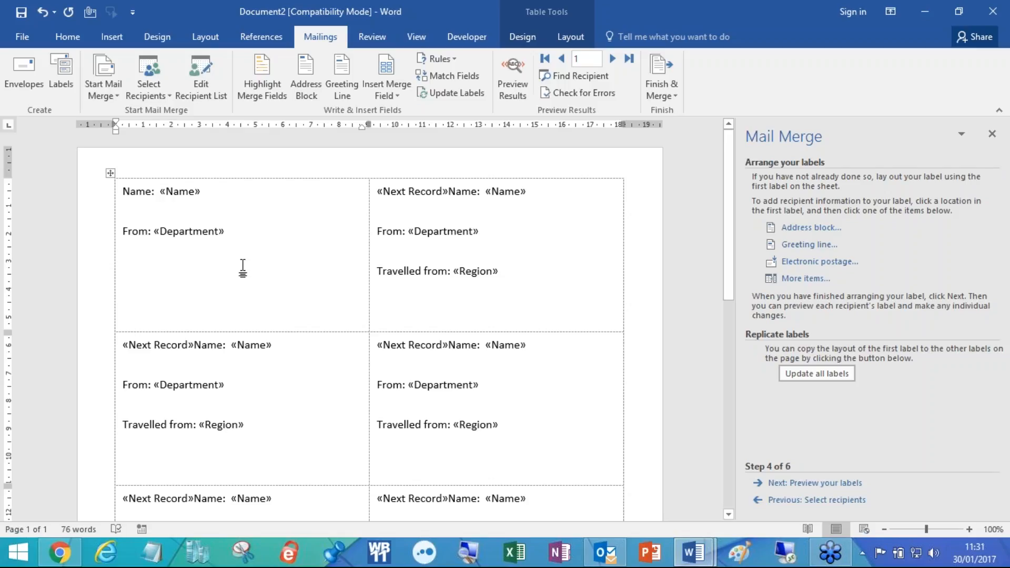
# Format the Name and From lines of the first label as bold red text.
pyautogui.moveTo(235, 232); pyautogui.dragTo(116, 192)
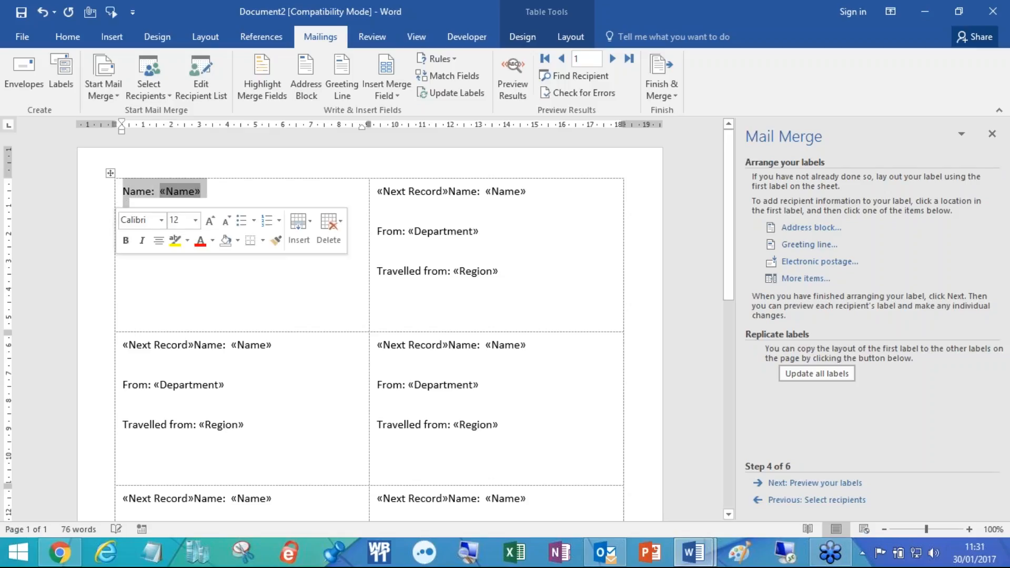
pyautogui.click(126, 240)
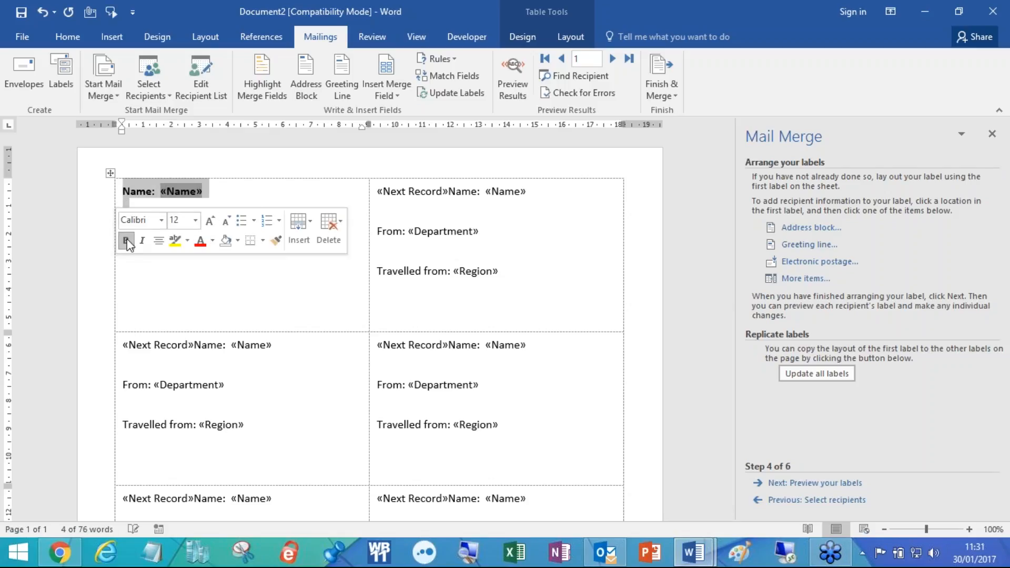
pyautogui.click(201, 241)
pyautogui.click(205, 191)
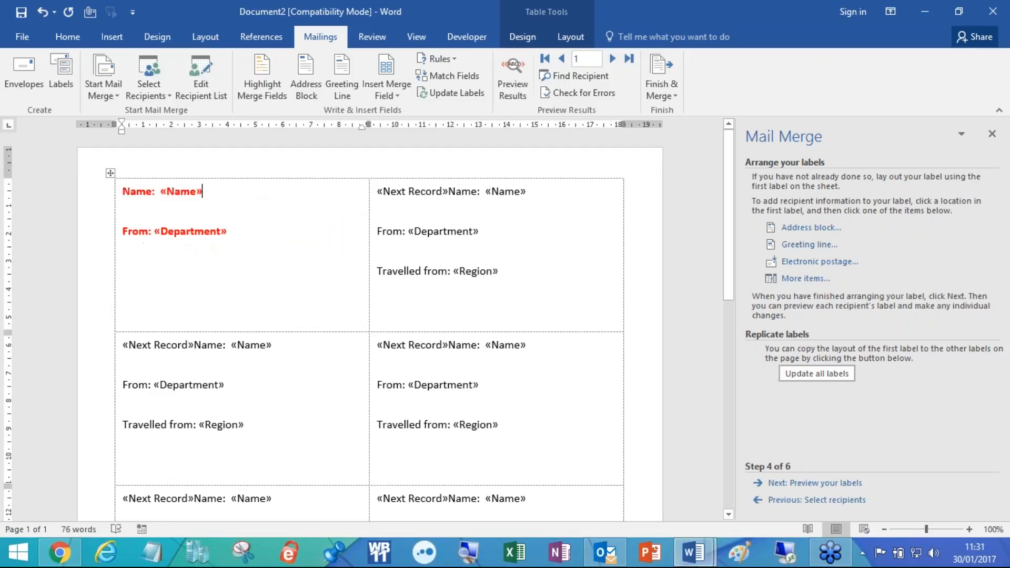
# Replicate the first label's content and formatting to all labels on the sheet.
pyautogui.click(789, 374)
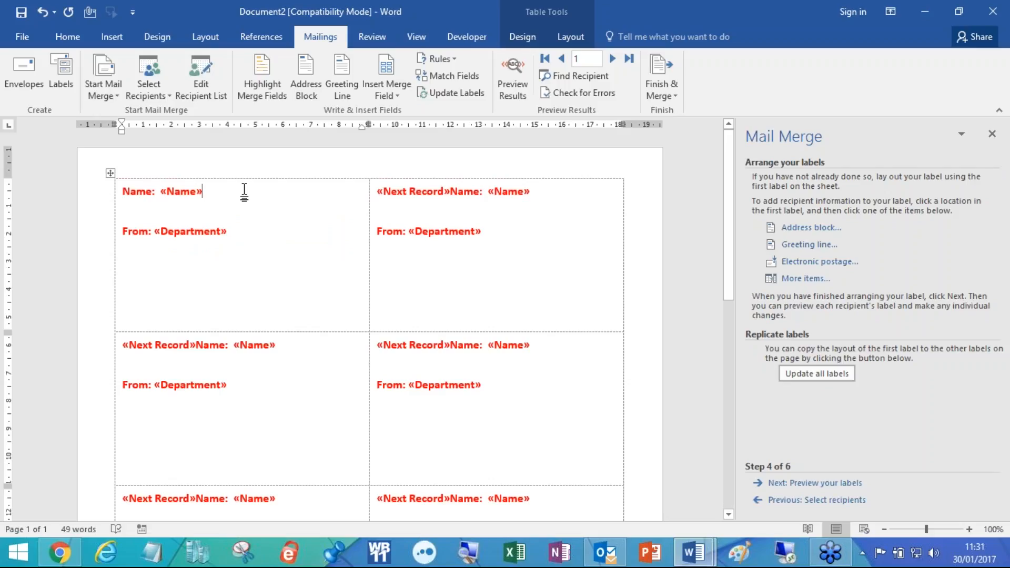
pyautogui.moveTo(247, 253); pyautogui.dragTo(122, 191)
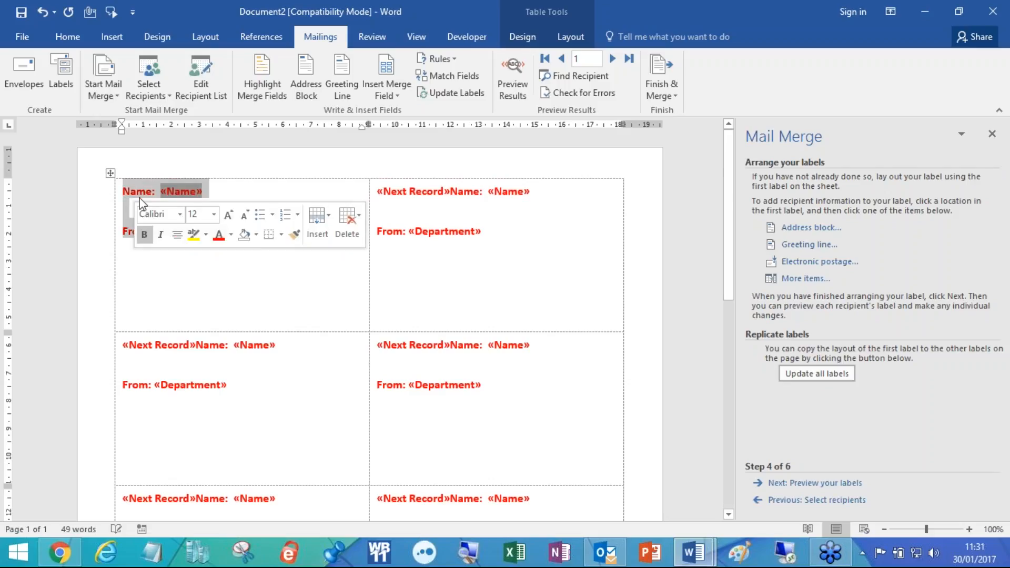
pyautogui.click(808, 375)
pyautogui.click(304, 255)
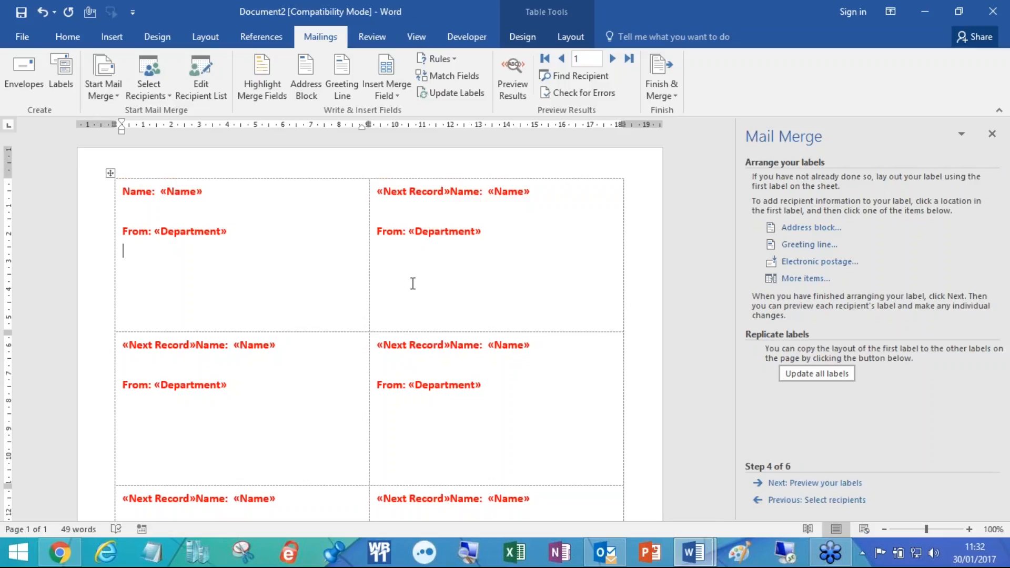
# Advance to the label preview and step through the merged labels up to recipient 7.
pyautogui.click(800, 484)
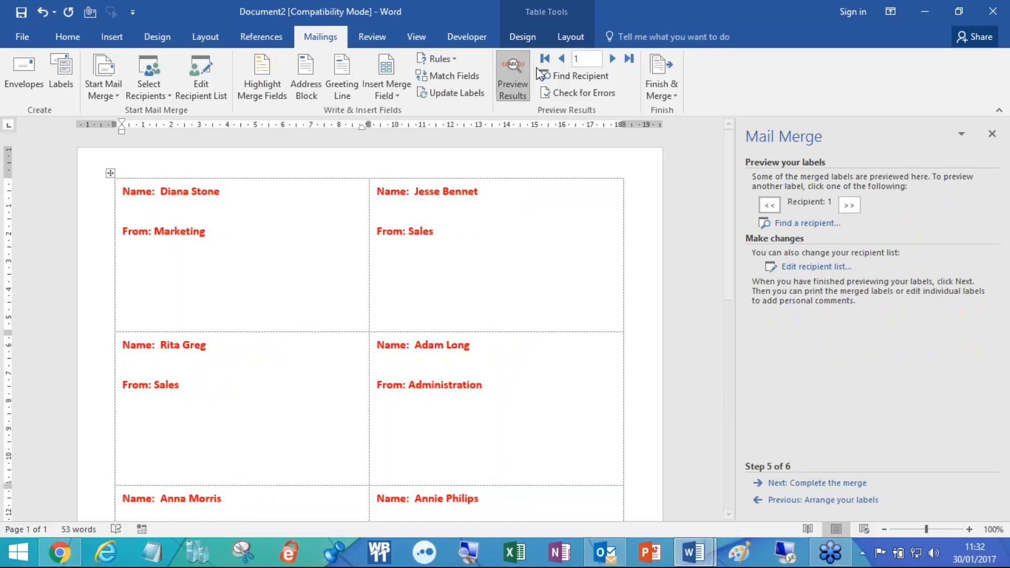
pyautogui.click(612, 59)
pyautogui.click(612, 59)
pyautogui.click(612, 58)
pyautogui.click(612, 59)
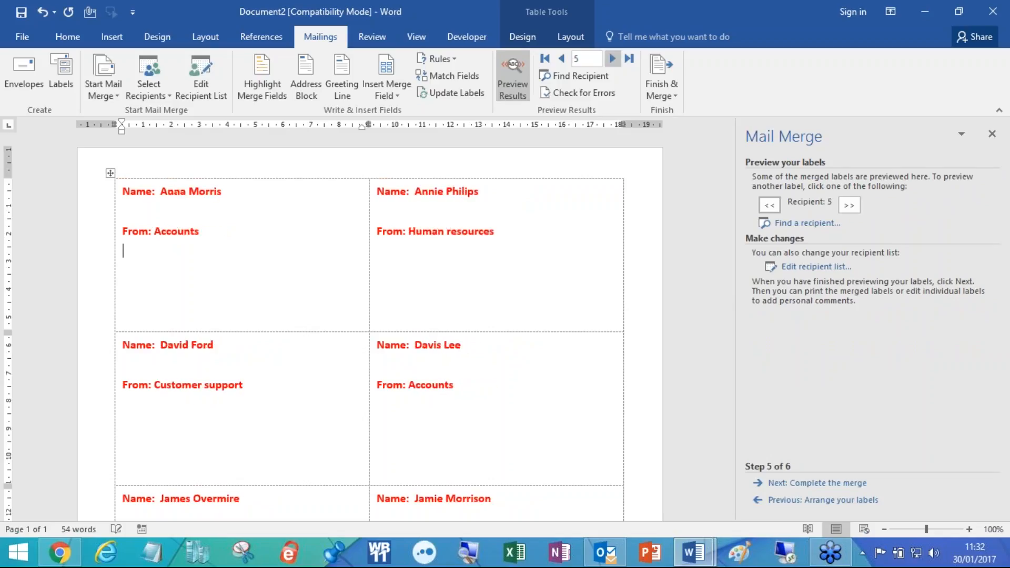
pyautogui.click(612, 59)
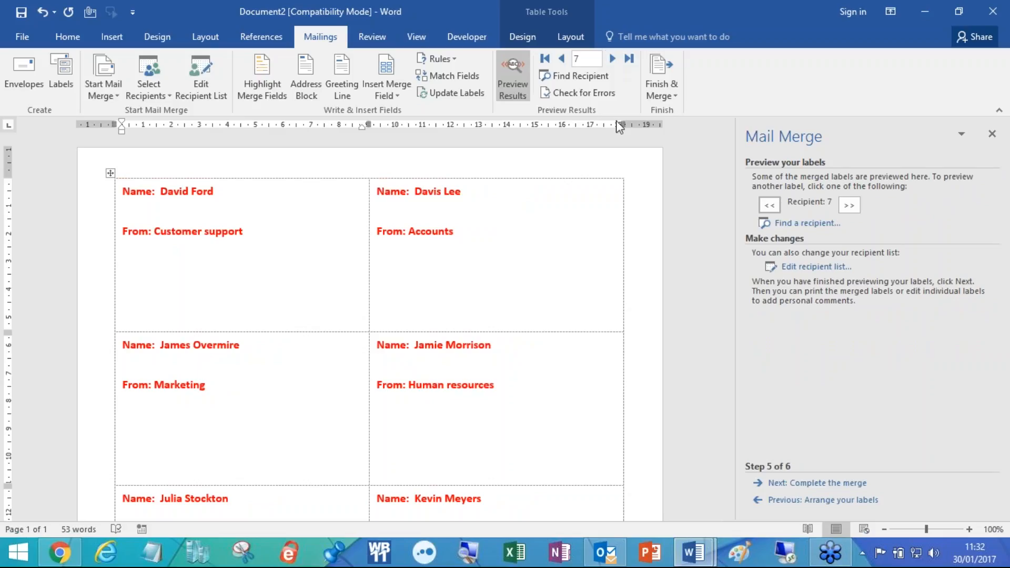
# Advance to completing the merge and merge all label records into a new document for individual editing.
pyautogui.click(806, 484)
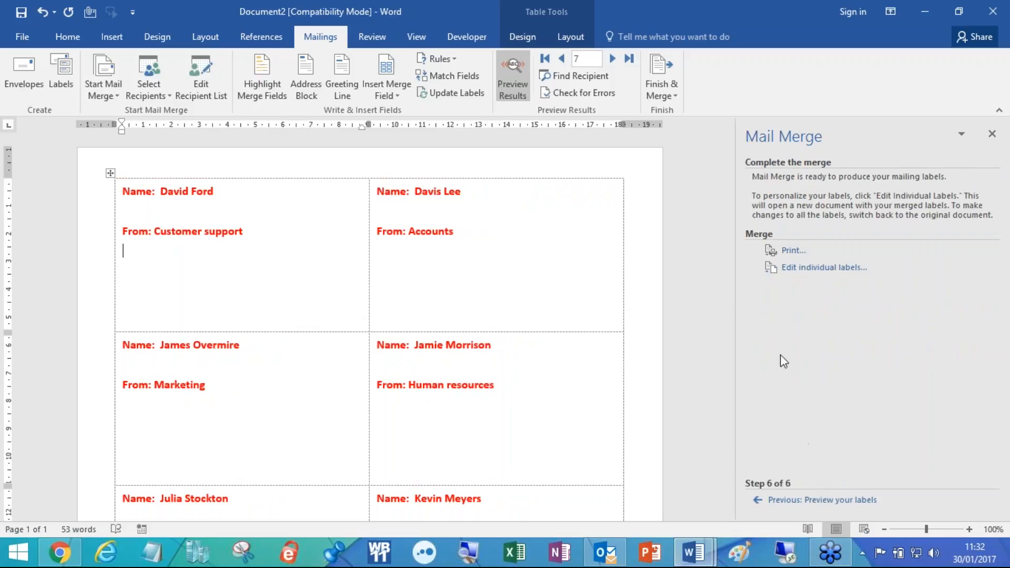
pyautogui.click(791, 251)
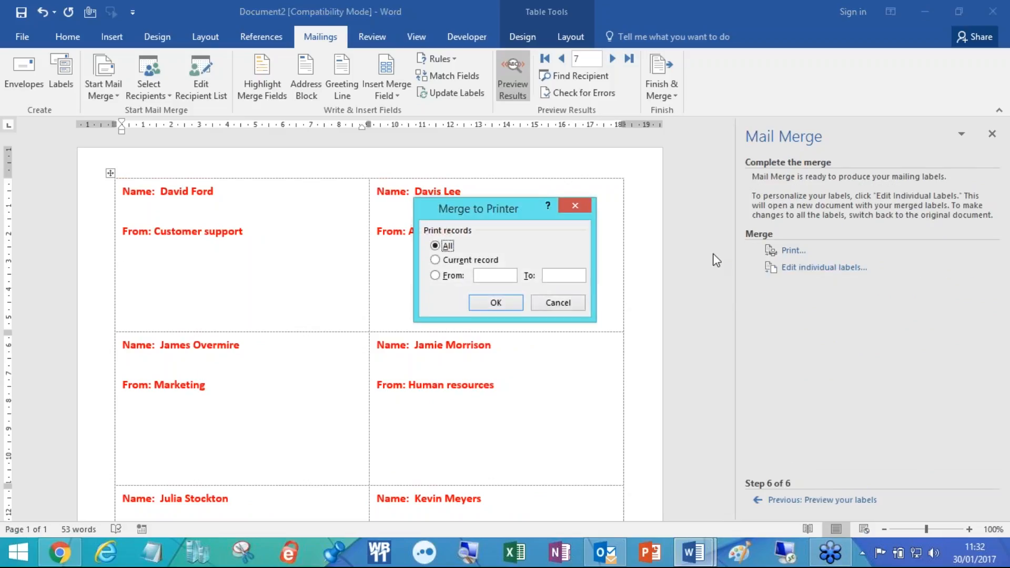
pyautogui.click(582, 302)
pyautogui.click(796, 268)
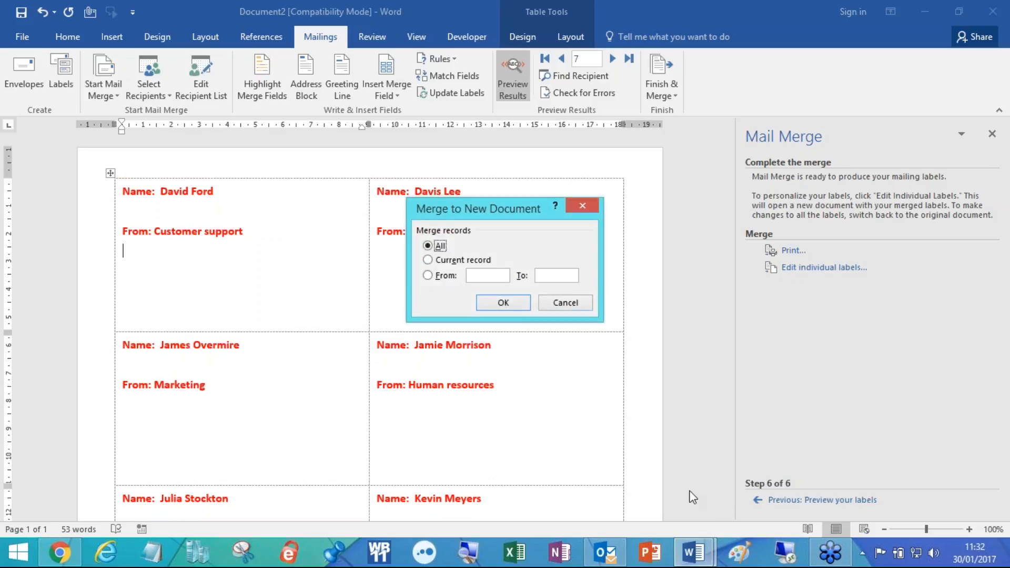
pyautogui.moveTo(709, 542)
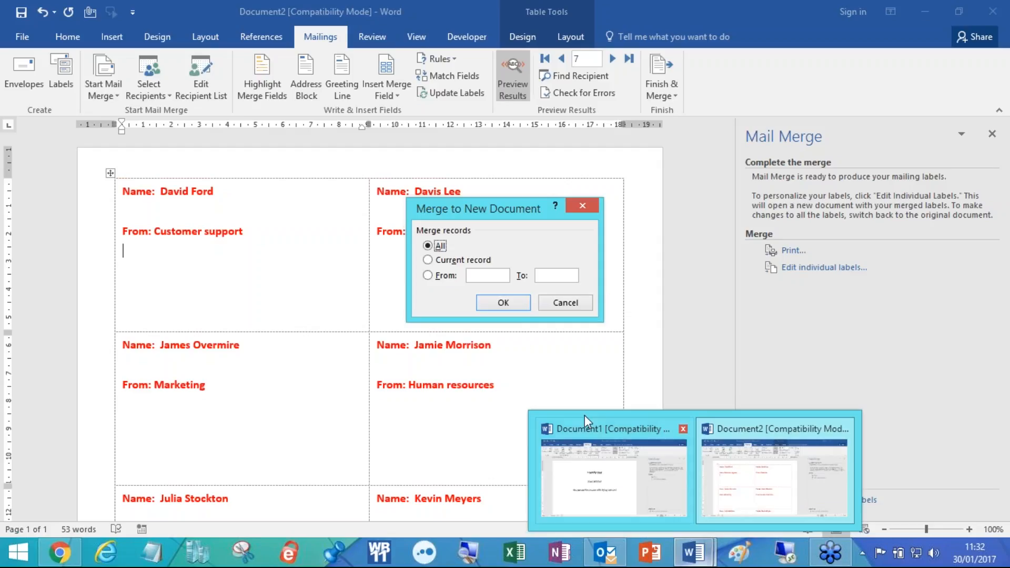
pyautogui.click(503, 303)
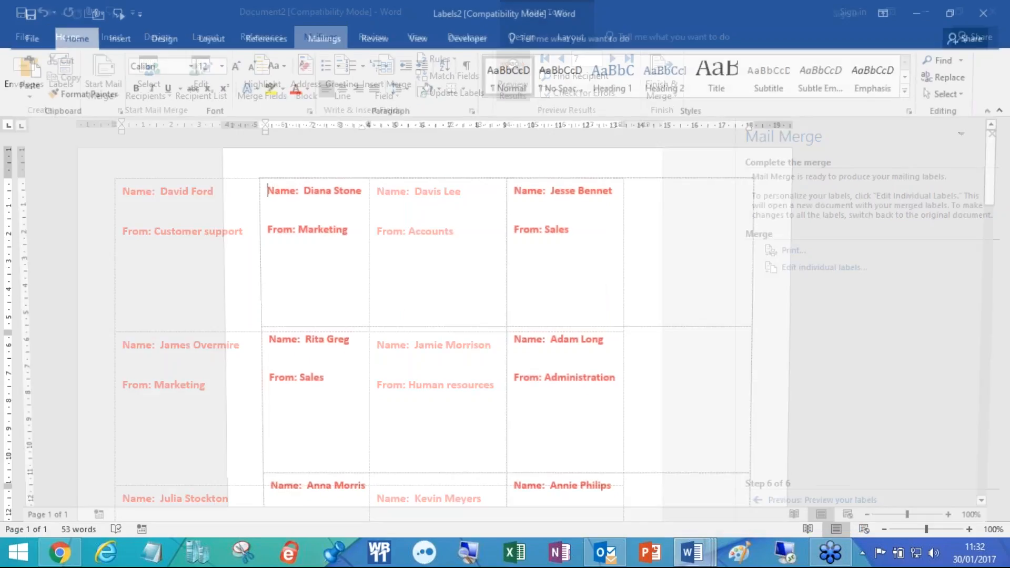
# Compare the open document previews and look through the pages of the merged labels document.
pyautogui.moveTo(694, 551)
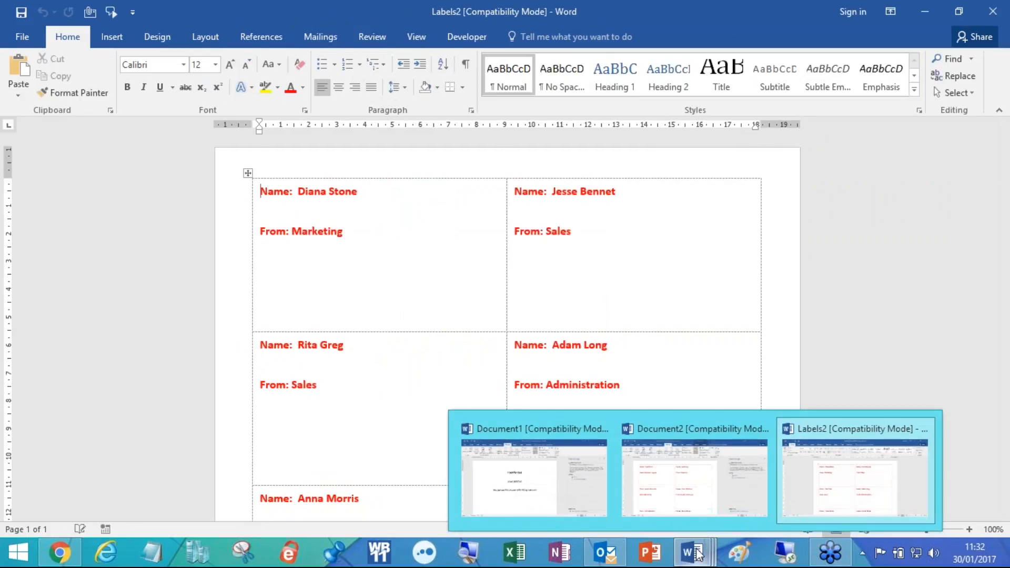
pyautogui.moveTo(586, 491)
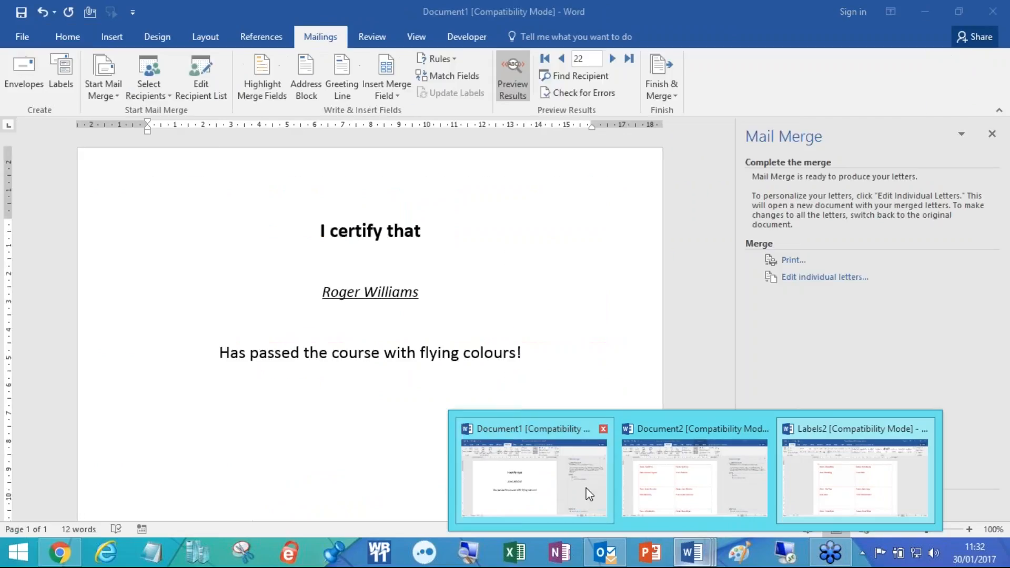
pyautogui.moveTo(658, 483)
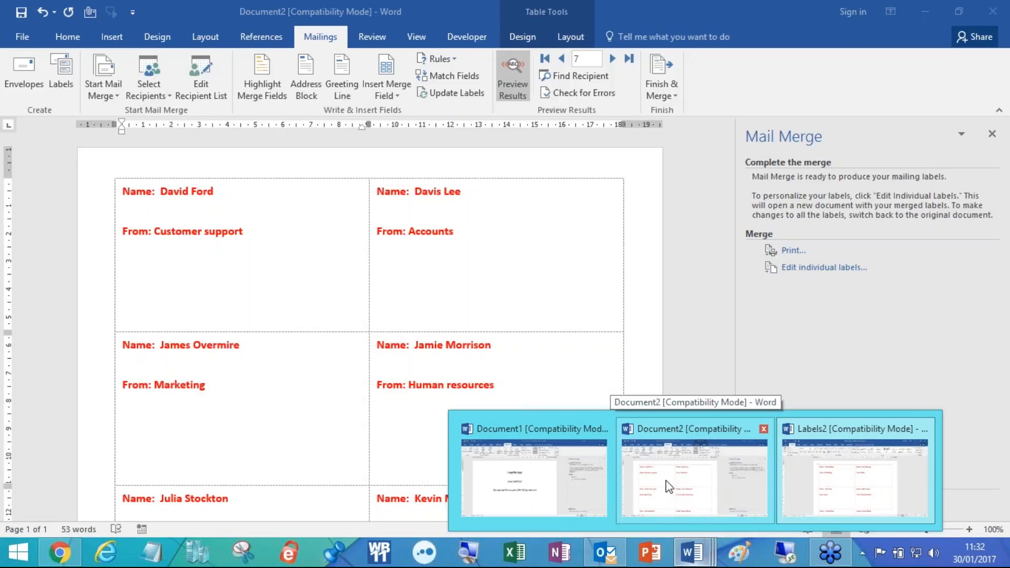
pyautogui.moveTo(811, 471)
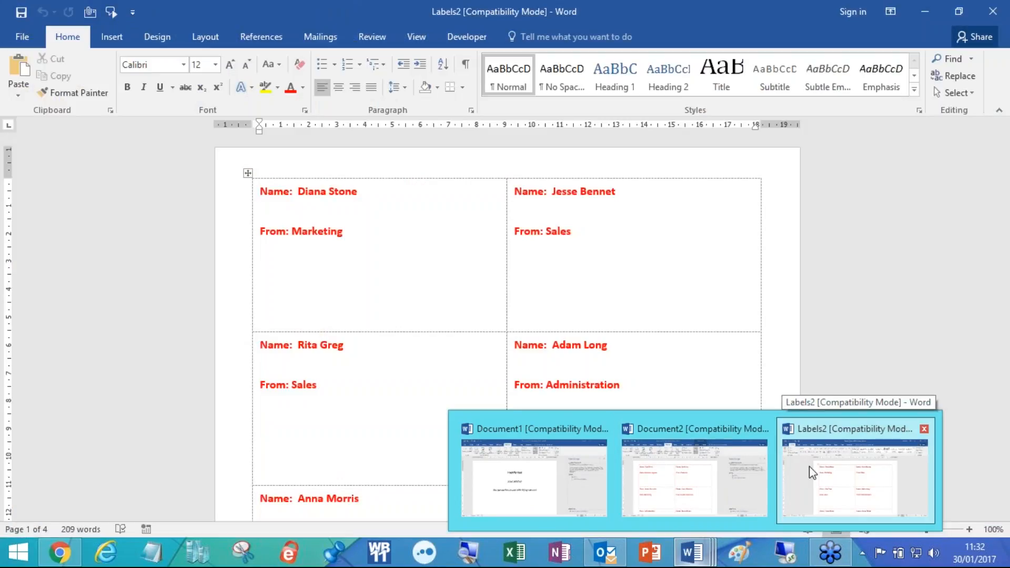
pyautogui.click(811, 472)
pyautogui.click(624, 305)
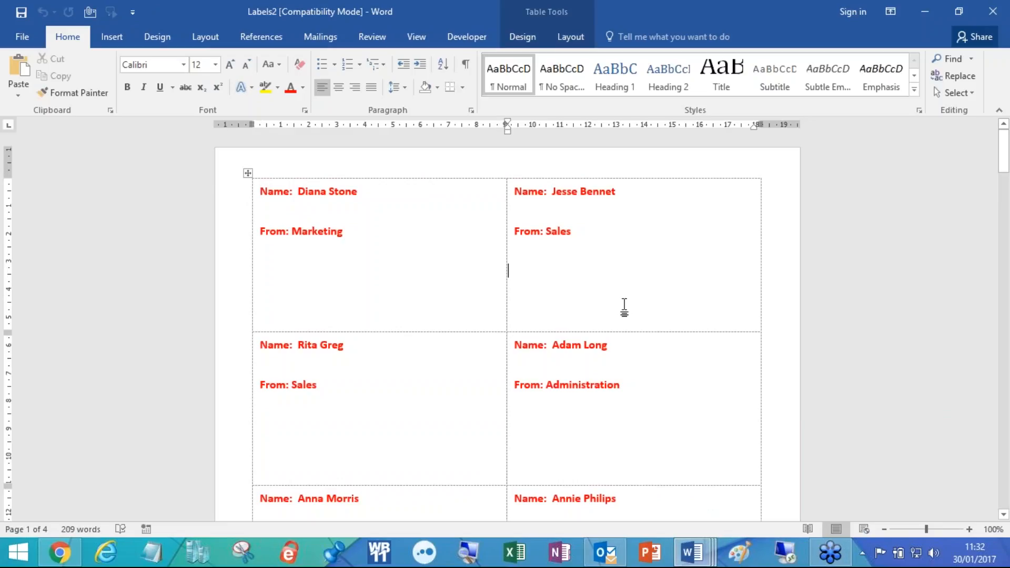
pyautogui.scroll(-6, 608, 237)
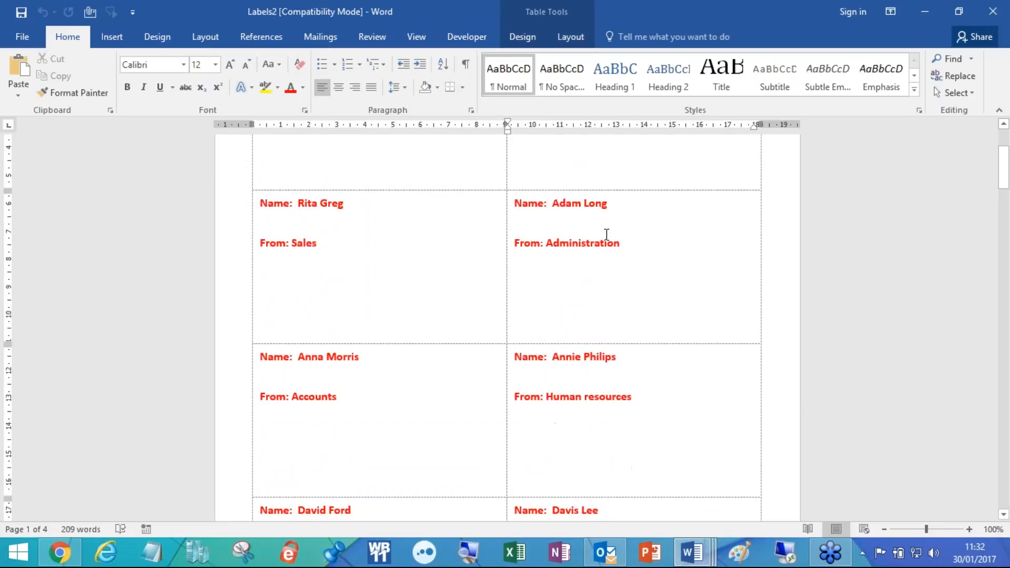
pyautogui.scroll(-14, 609, 238)
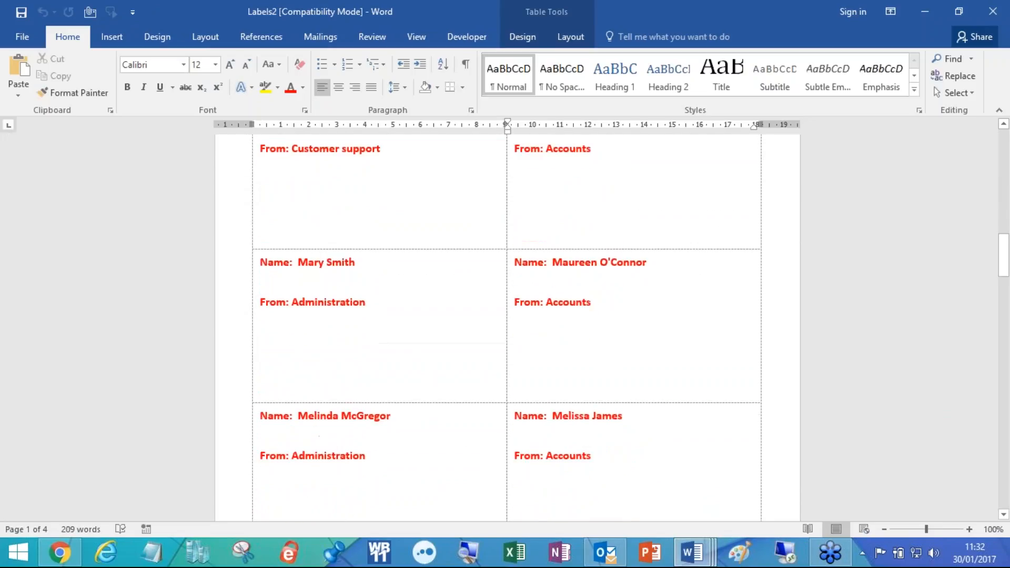
pyautogui.scroll(-18, 608, 237)
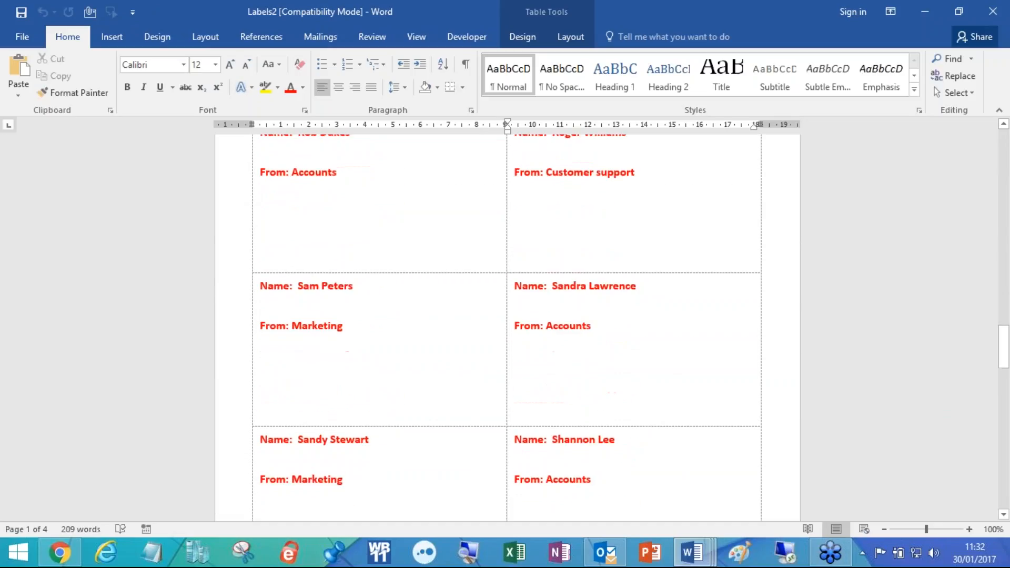
pyautogui.scroll(-16, 608, 238)
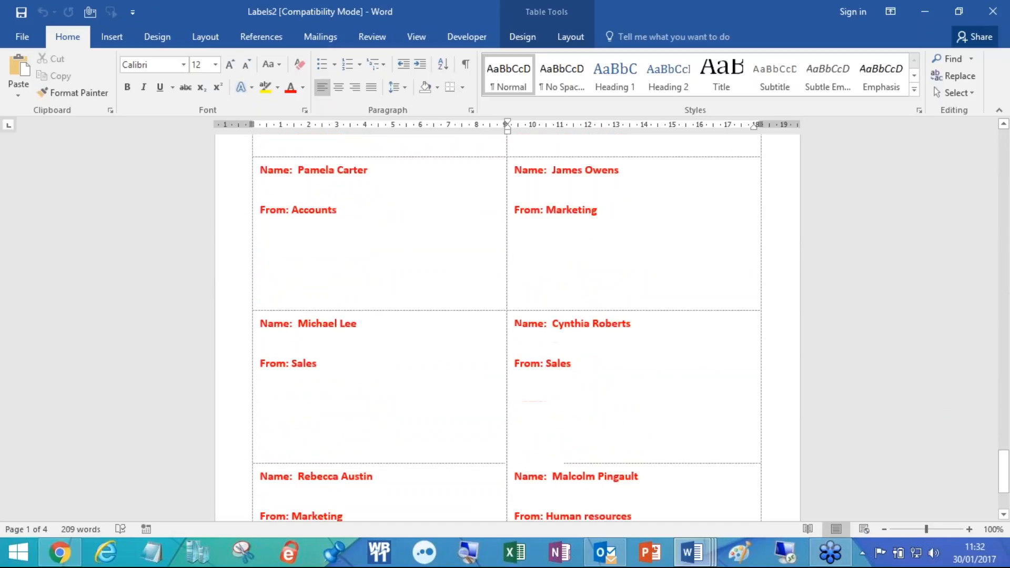
pyautogui.scroll(15, 500, 242)
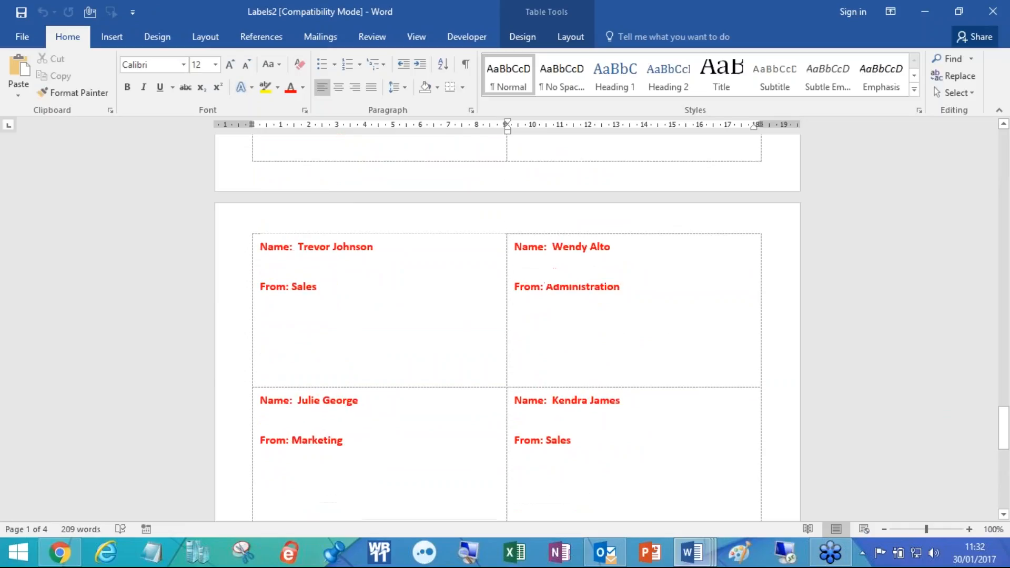
pyautogui.scroll(10, 501, 242)
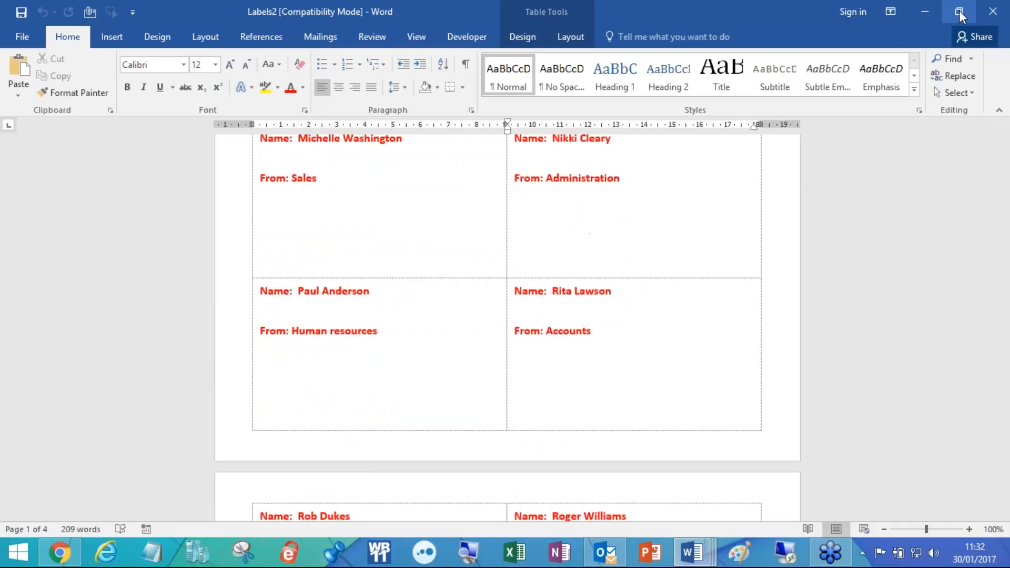
# Close the merged labels document without saving it and create a new blank document.
pyautogui.click(992, 15)
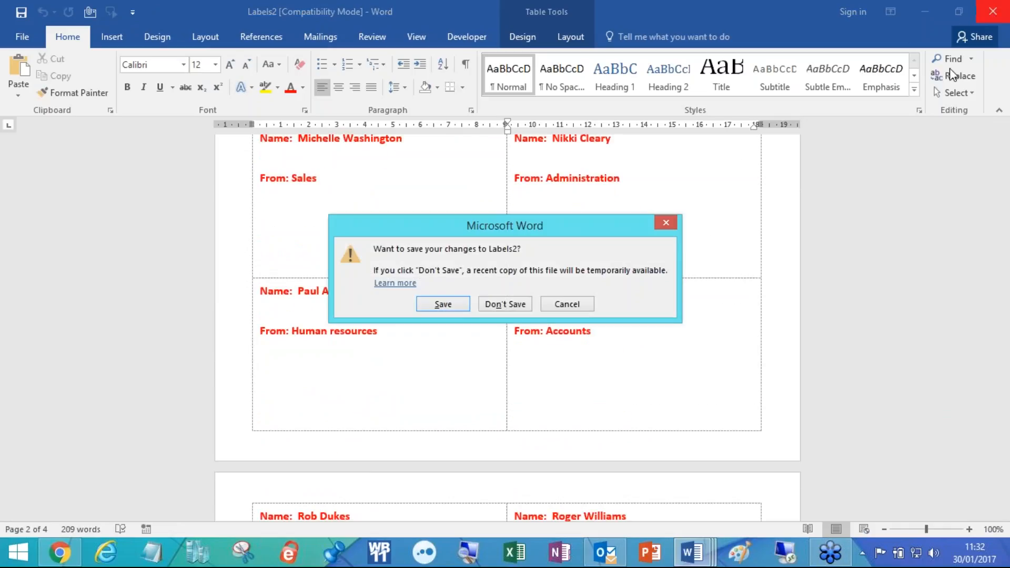
pyautogui.click(504, 304)
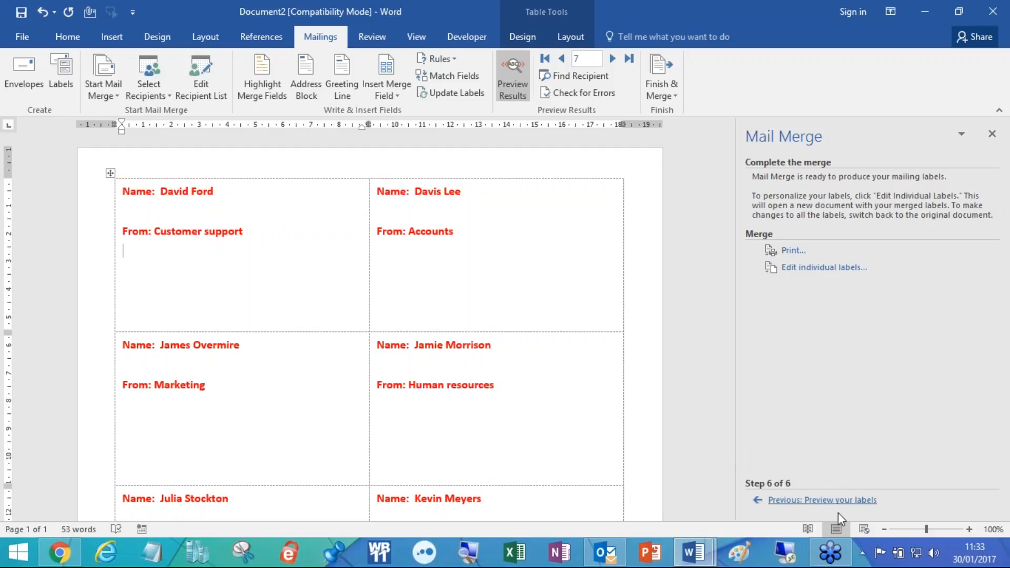
pyautogui.rightClick(708, 554)
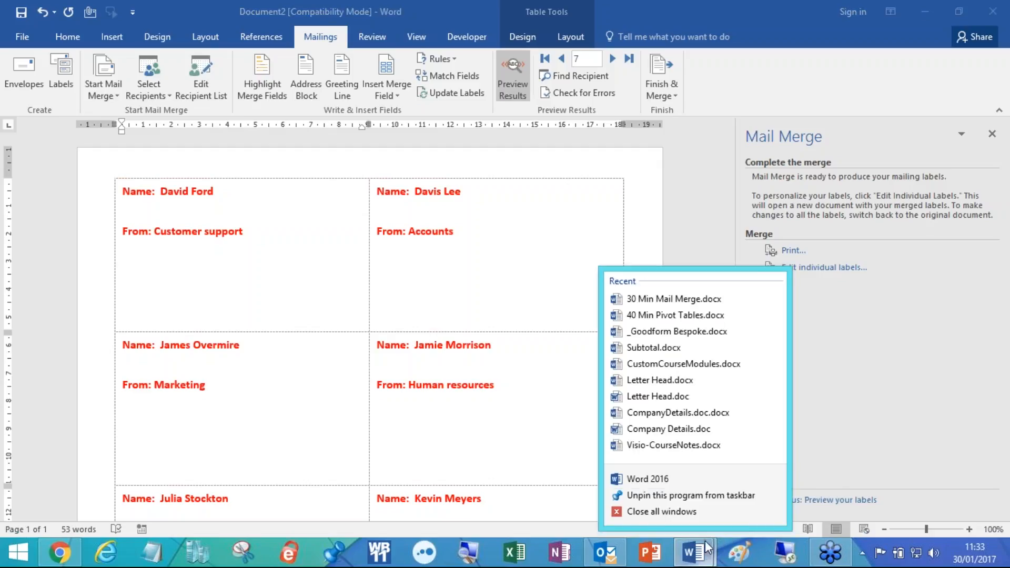
pyautogui.click(665, 478)
pyautogui.click(435, 219)
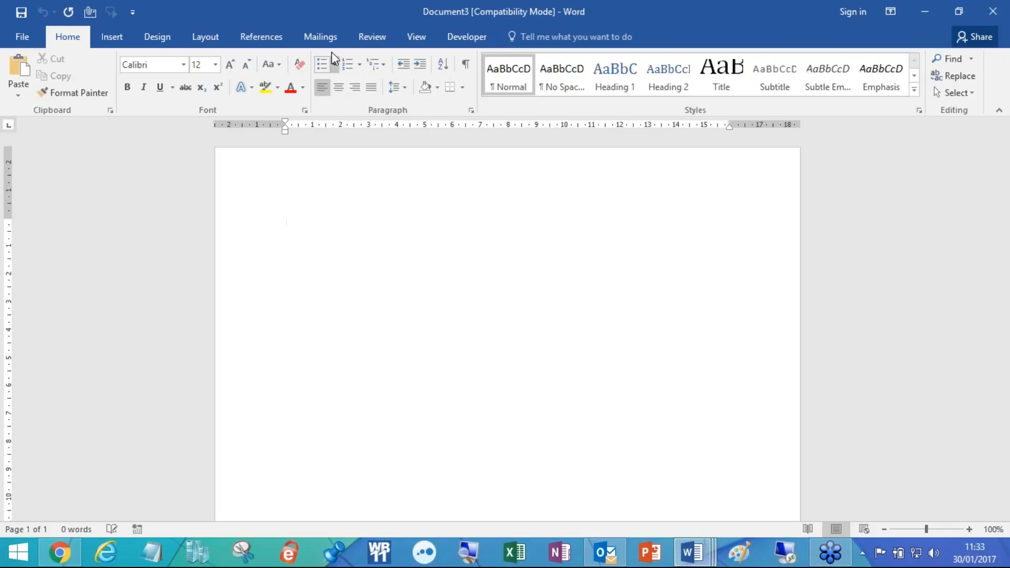
# Start the step-by-step mail merge wizard for e-mail messages, using the current document as the starting document.
pyautogui.click(322, 38)
pyautogui.click(108, 81)
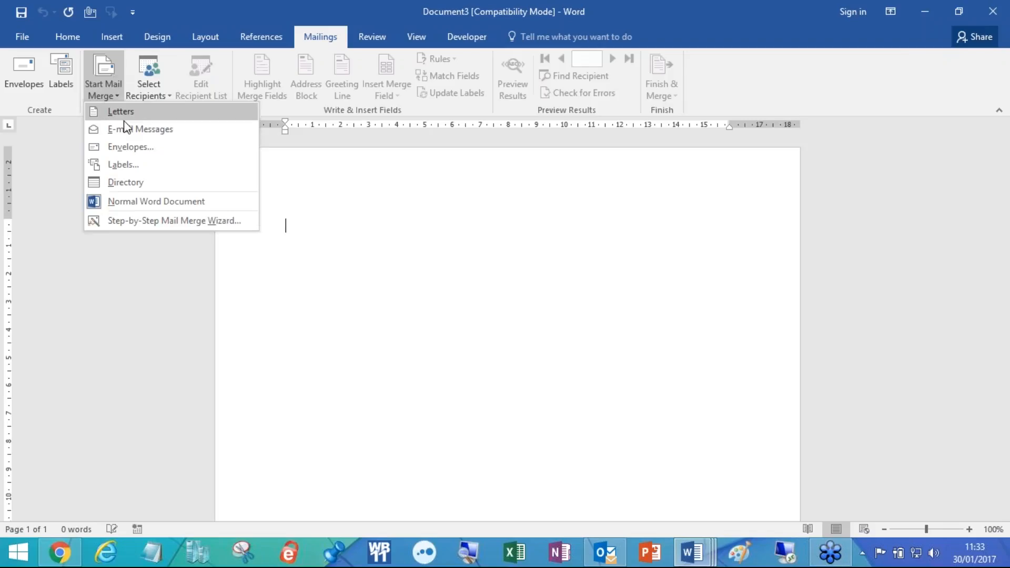
pyautogui.click(151, 221)
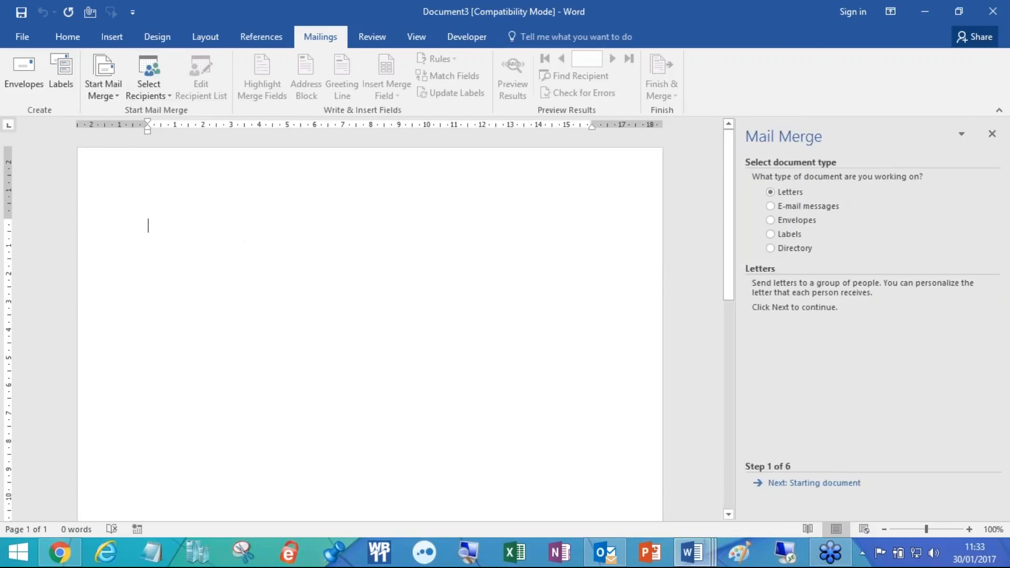
pyautogui.click(771, 206)
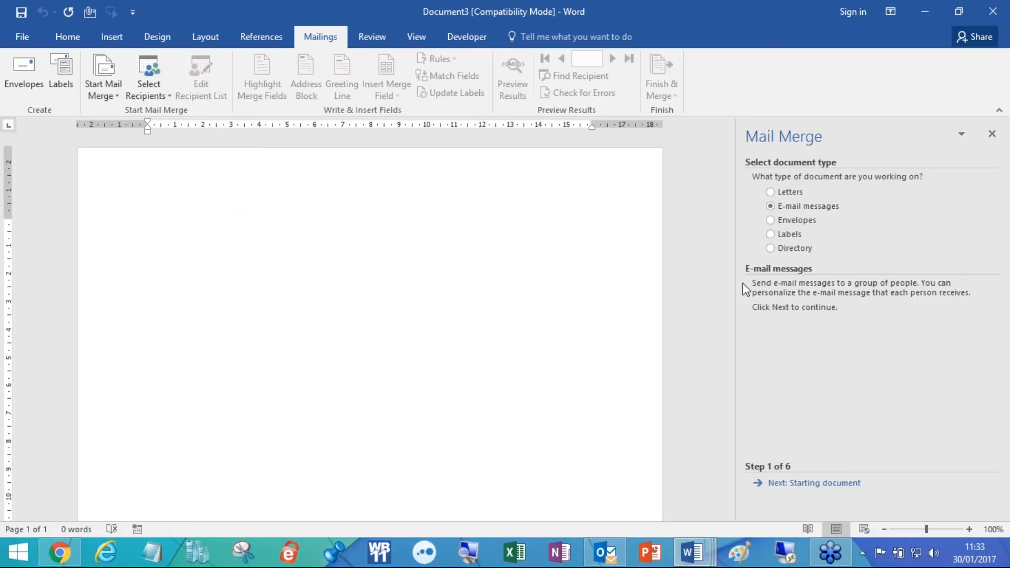
pyautogui.click(830, 485)
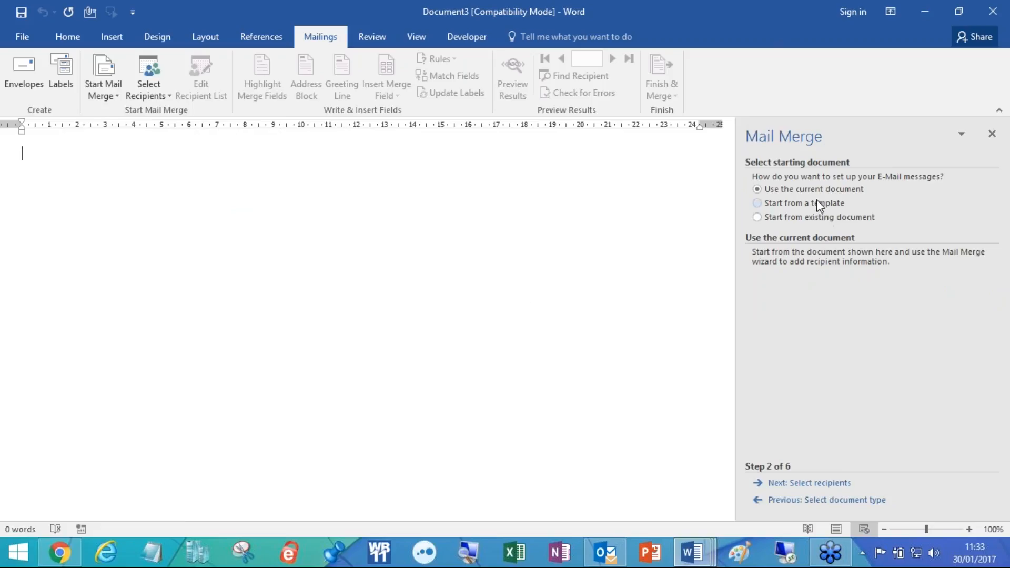
pyautogui.click(817, 483)
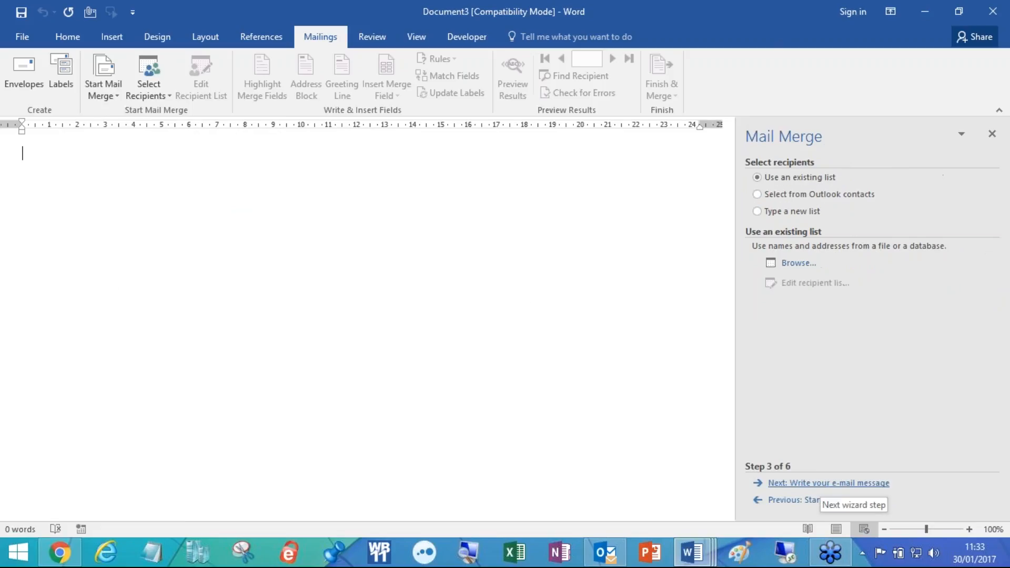
# Choose Sheet1 of MailMergeList.XLSX from the Desktop as the recipient list and accept all recipients.
pyautogui.click(781, 263)
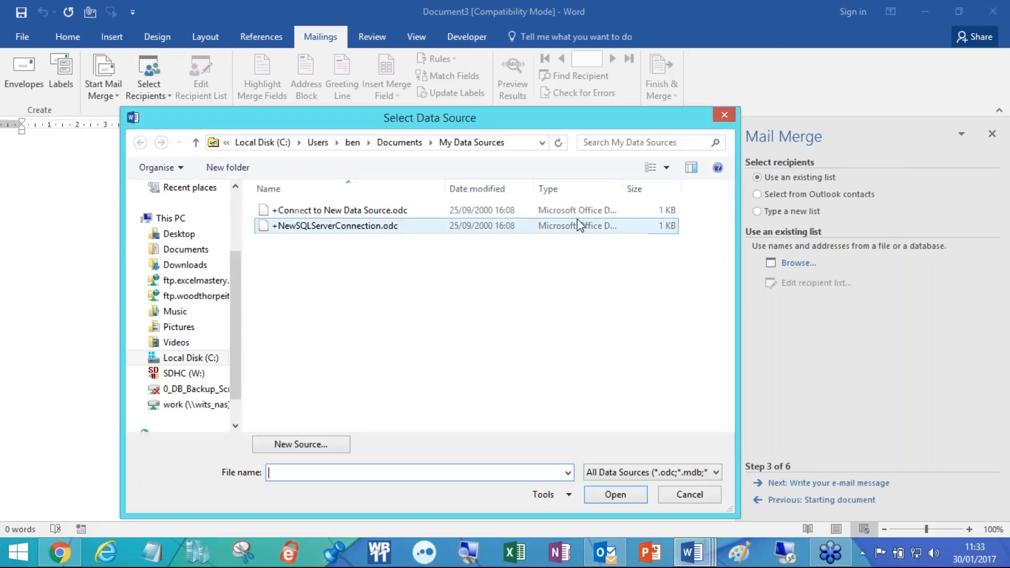
pyautogui.click(178, 234)
pyautogui.doubleClick(305, 210)
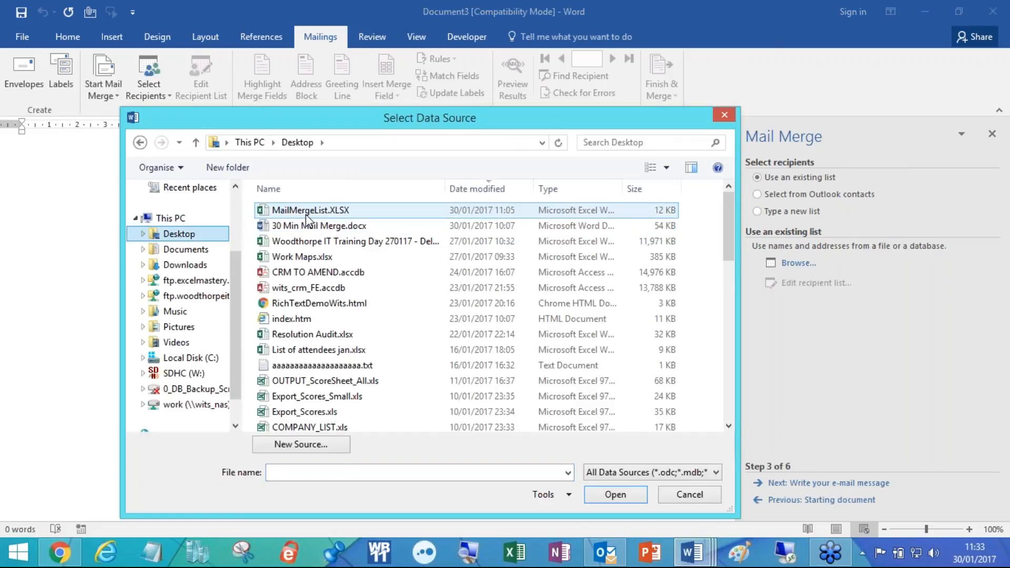
pyautogui.click(584, 330)
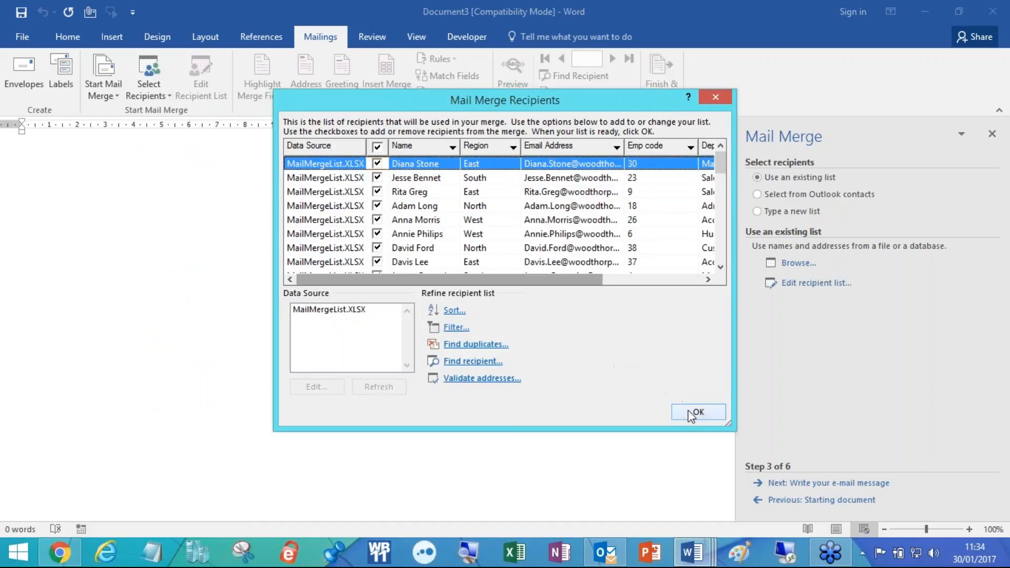
pyautogui.click(689, 411)
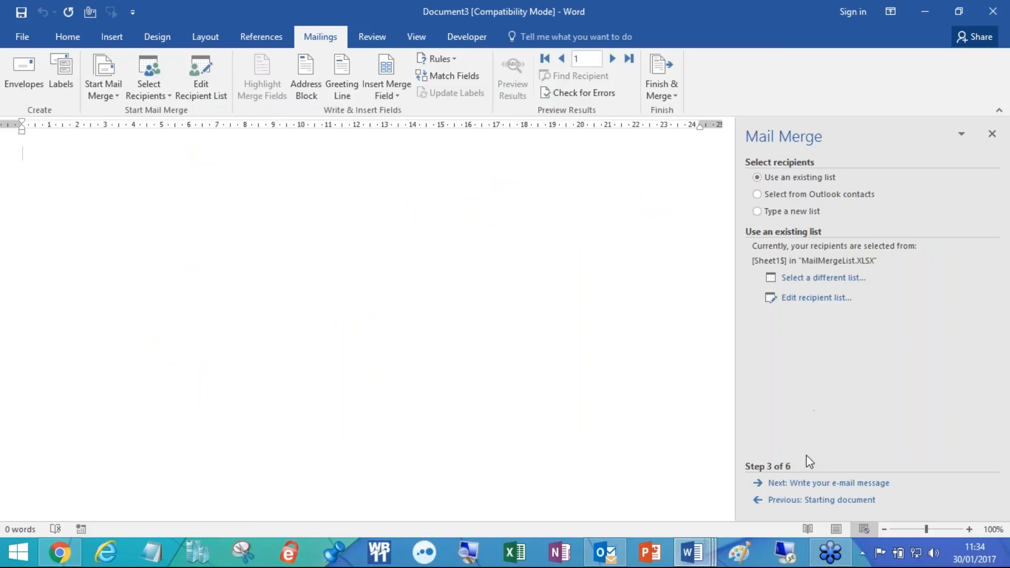
# Advance to writing the e-mail message and enter the greeting "Hi «Name»," with the Name merge field.
pyautogui.click(810, 484)
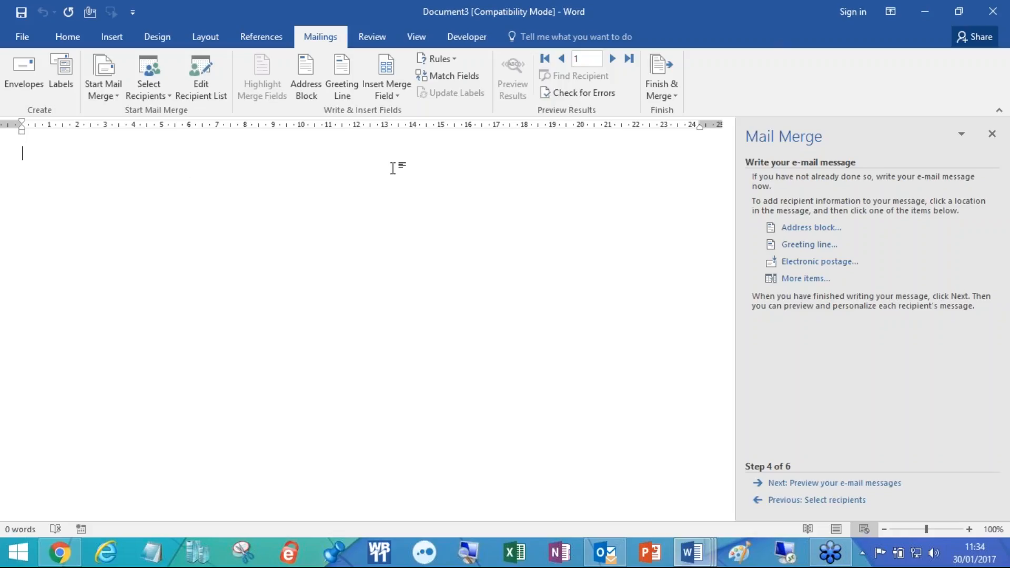
pyautogui.write('Hi')
pyautogui.click(386, 96)
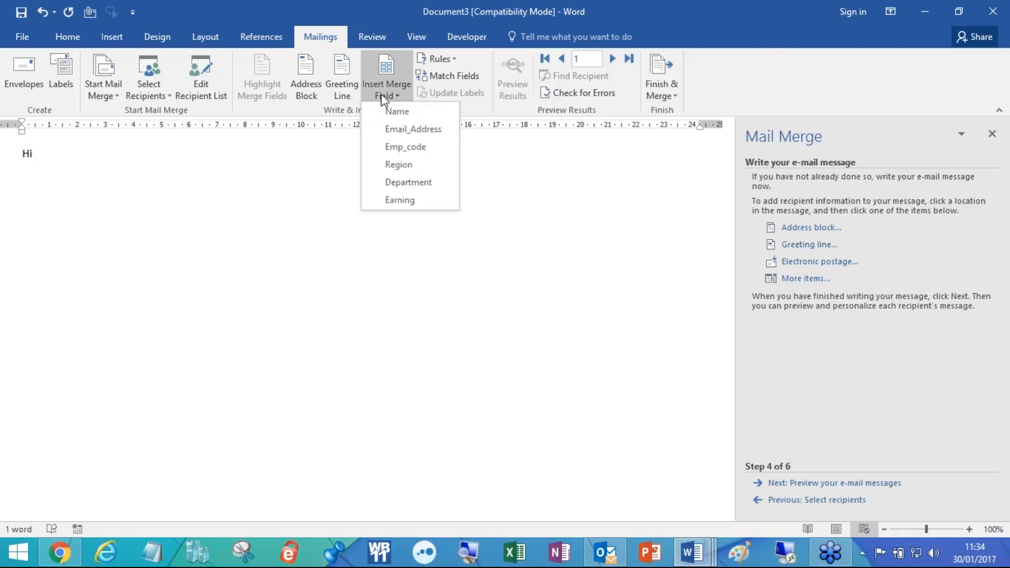
pyautogui.click(390, 112)
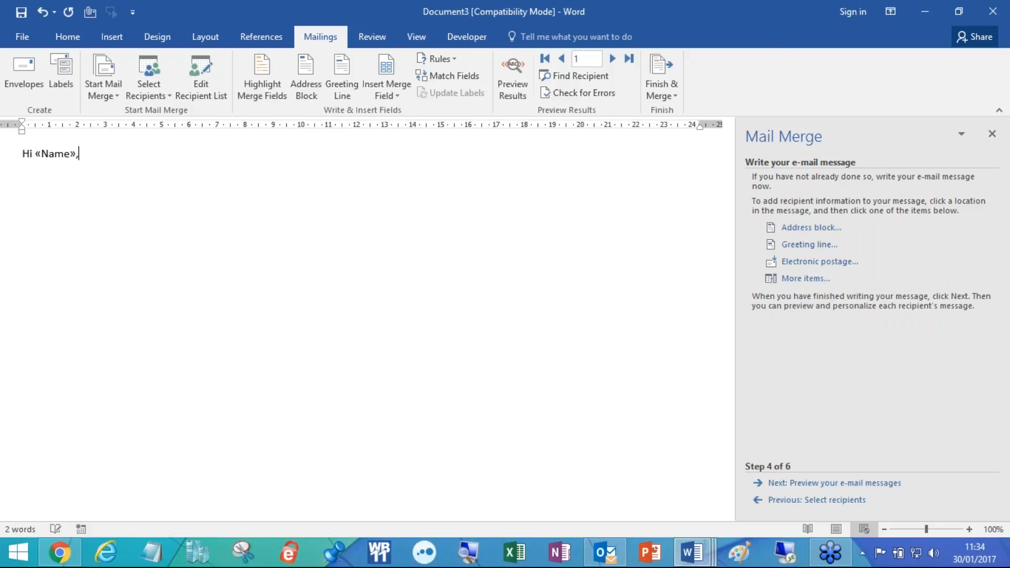
# Write the message body "Do you want to attend the company BBQ in June. Please let me know." and sign off with the sender's first name.
pyautogui.write('Do you want to attend the company')
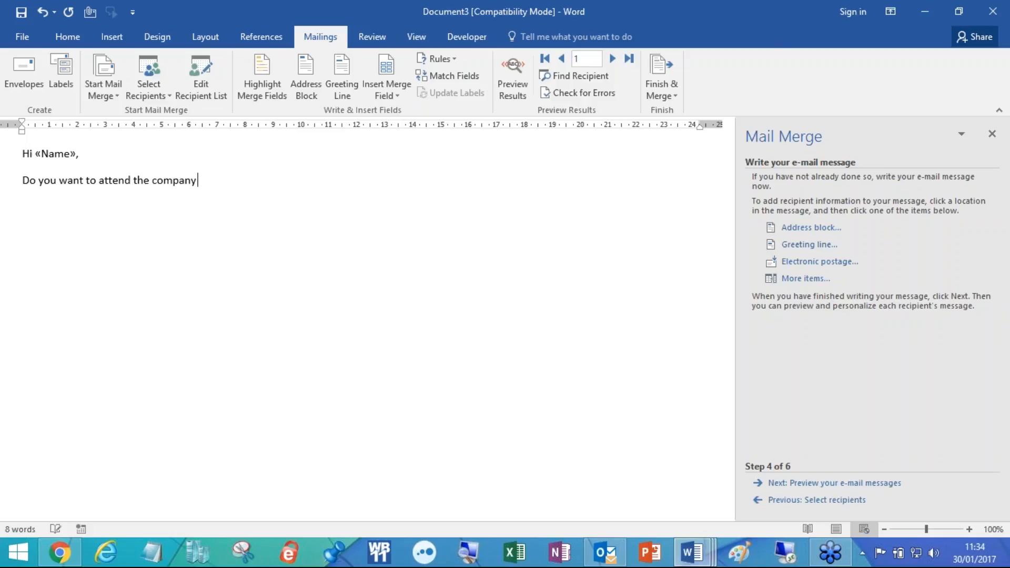
pyautogui.write(' BBQ ')
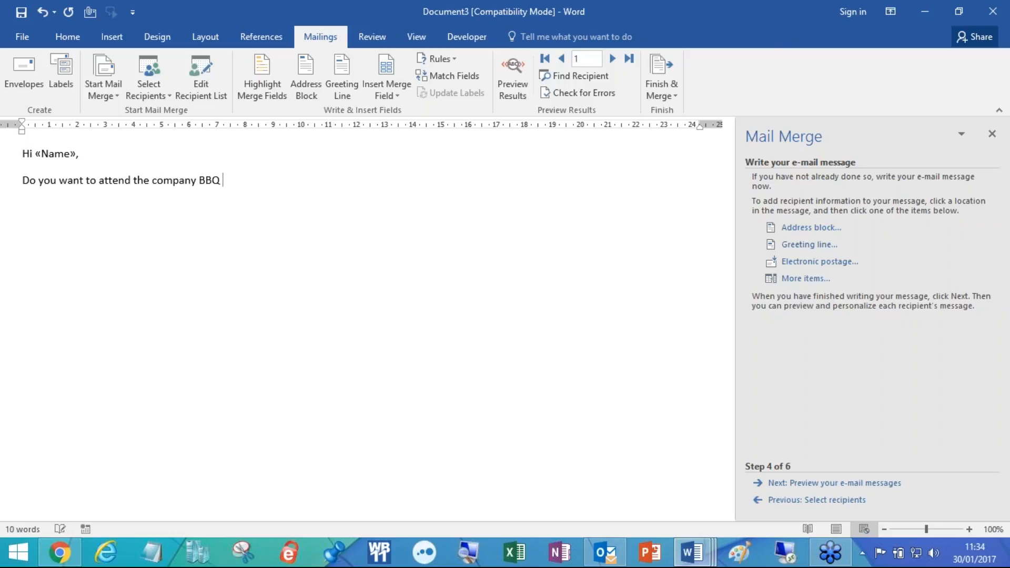
pyautogui.write('in June.  Please let me')
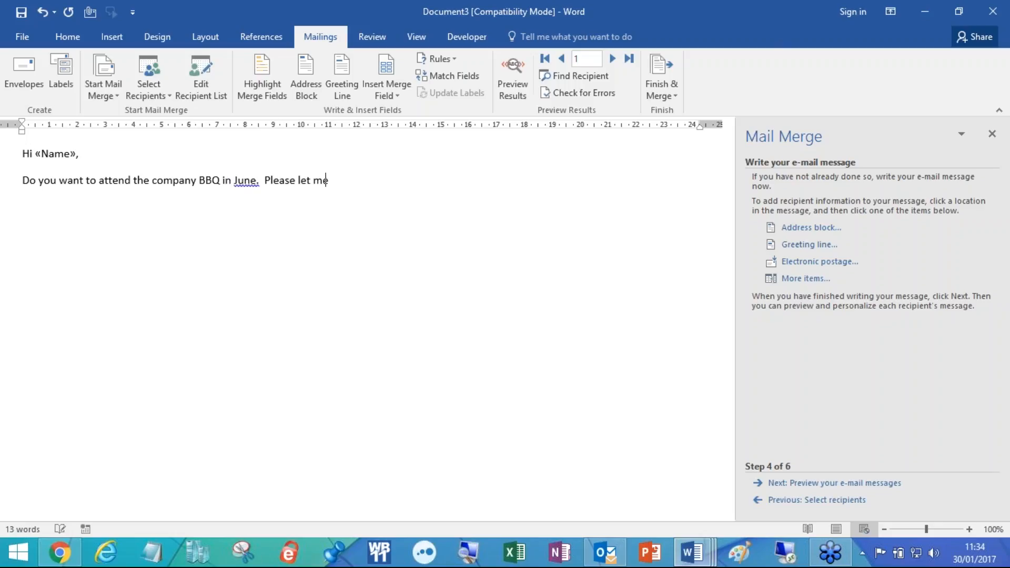
pyautogui.write(' know.')
pyautogui.press('Return')
pyautogui.press('Return')
pyautogui.write('Ben')
# Correct the flagged punctuation to "June?" using the grammar suggestion, then check the available merge fields without inserting one.
pyautogui.rightClick(255, 185)
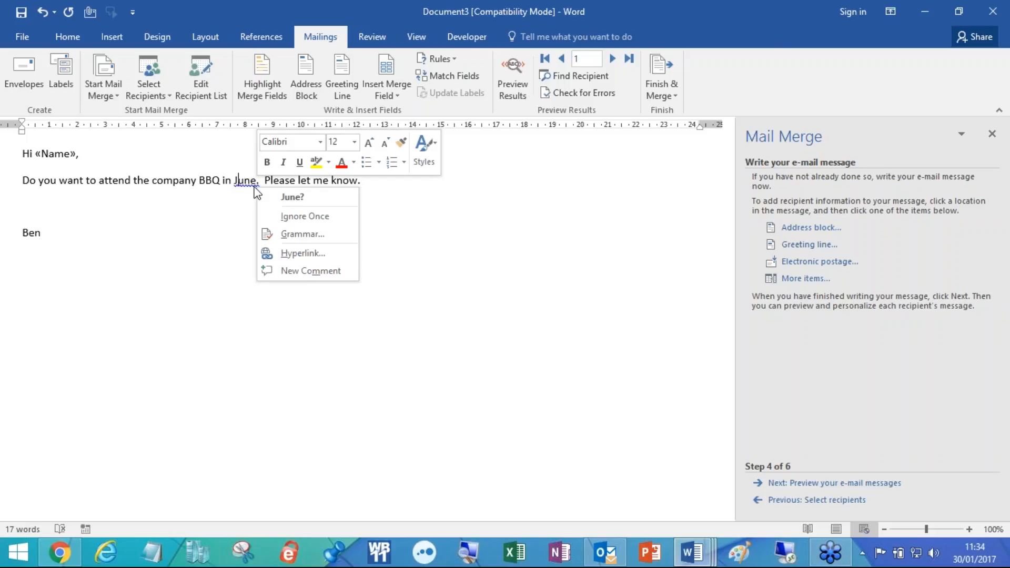
pyautogui.click(266, 193)
pyautogui.click(252, 213)
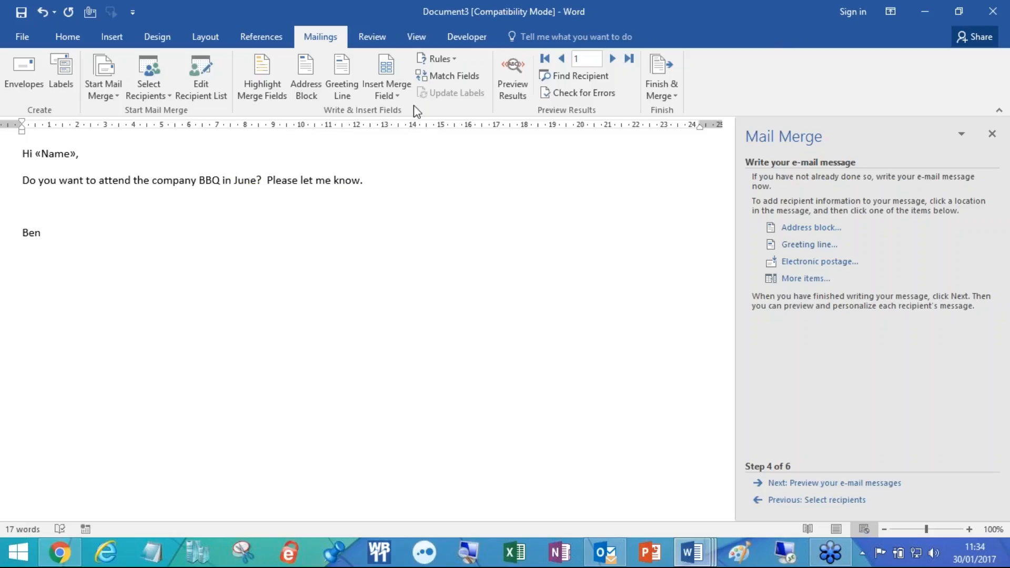
pyautogui.click(399, 99)
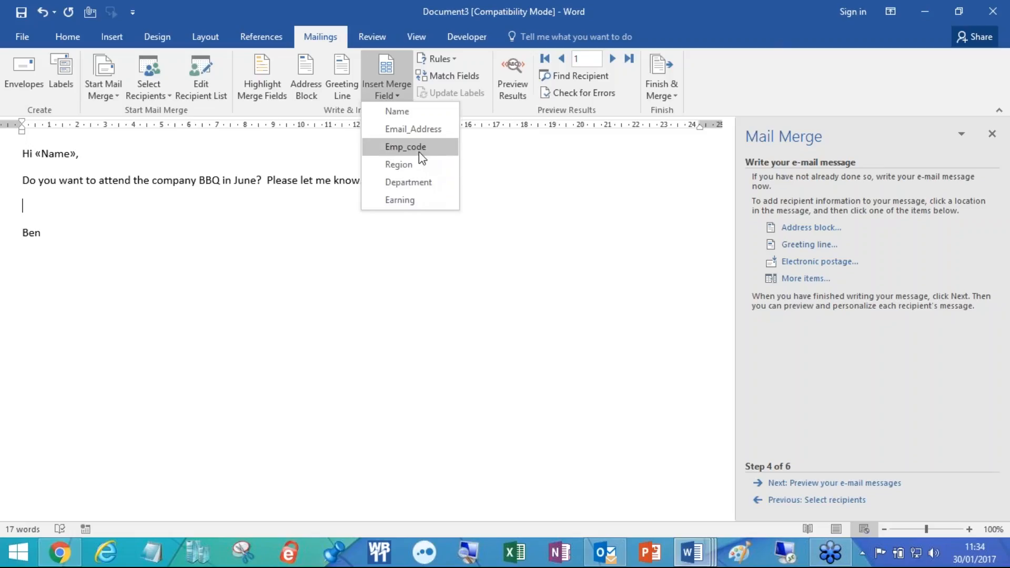
pyautogui.click(182, 196)
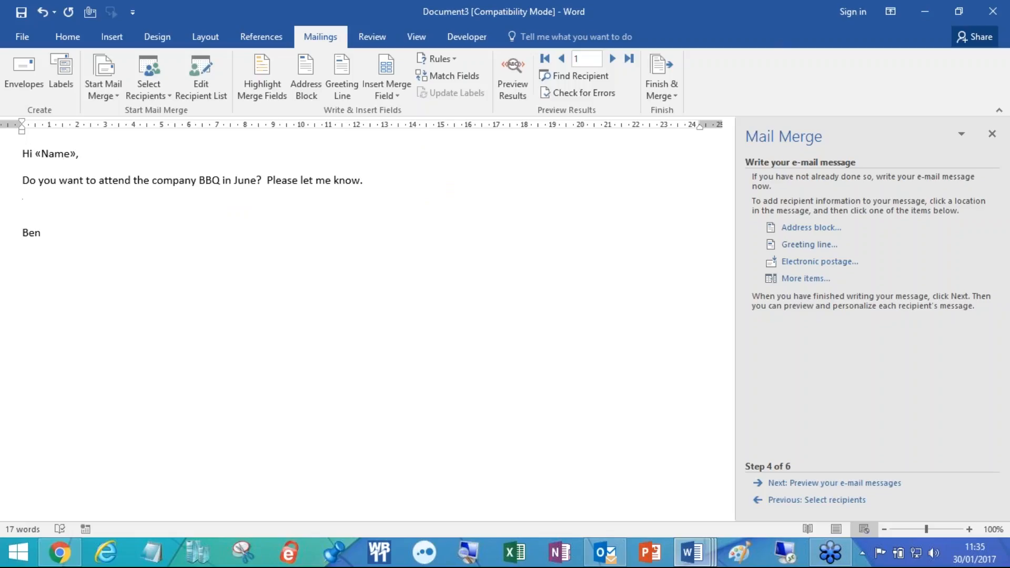
# Advance the wizard to previewing the e-mail messages and page through the merged recipients up to recipient 11.
pyautogui.click(794, 483)
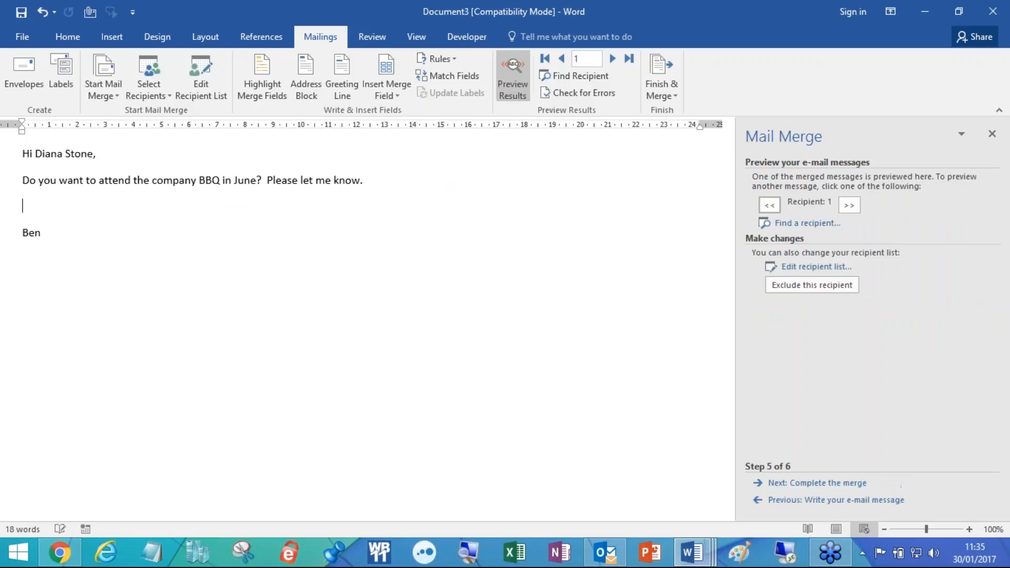
pyautogui.click(848, 204)
pyautogui.click(847, 204)
pyautogui.click(853, 209)
pyautogui.click(853, 210)
pyautogui.click(853, 210)
pyautogui.click(853, 210)
pyautogui.click(853, 210)
pyautogui.click(853, 210)
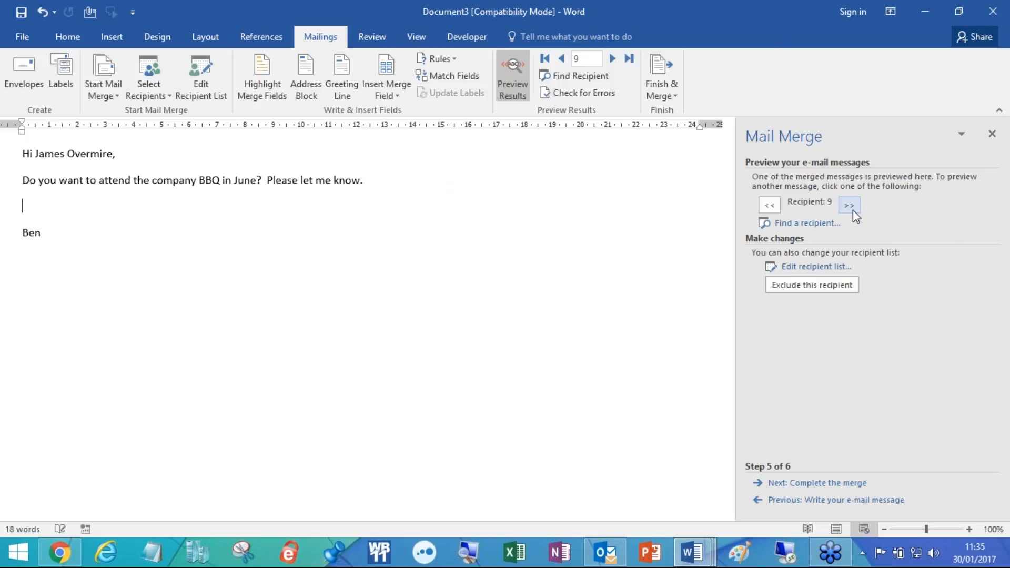
pyautogui.click(853, 210)
pyautogui.click(853, 210)
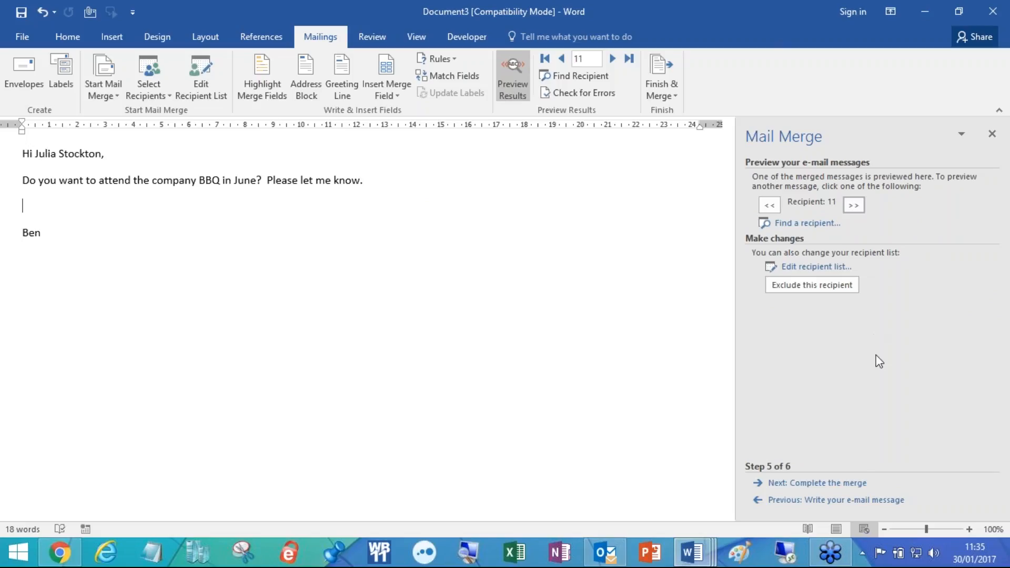
# Advance to completing the merge, start the merge to electronic mail and show the fields available for the recipient address.
pyautogui.click(792, 483)
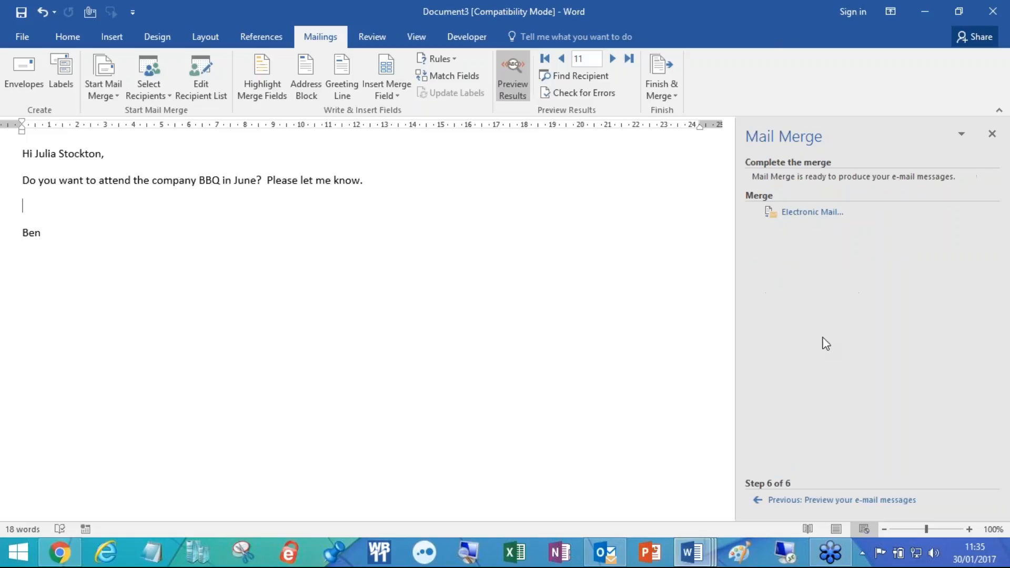
pyautogui.click(813, 212)
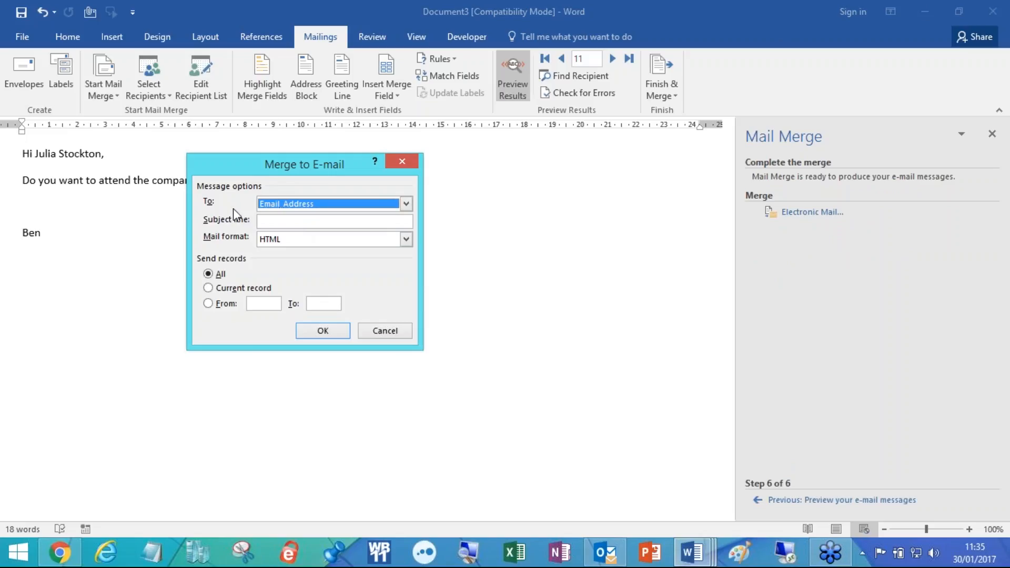
pyautogui.click(281, 206)
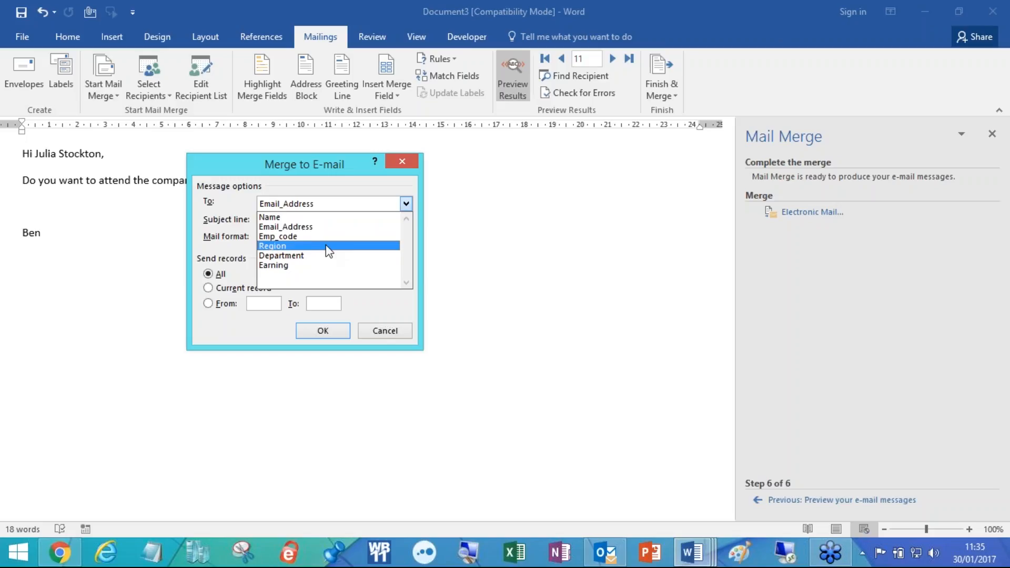
# Open MailMergeList.XLSX read-only in Excel, examine its Email Address column and close the workbook.
pyautogui.rightClick(525, 553)
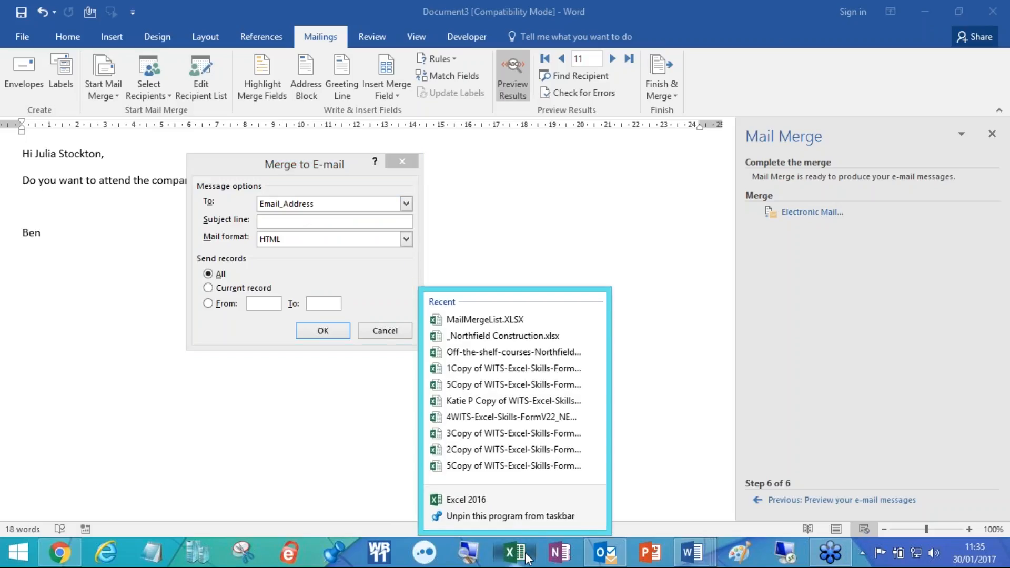
pyautogui.click(509, 315)
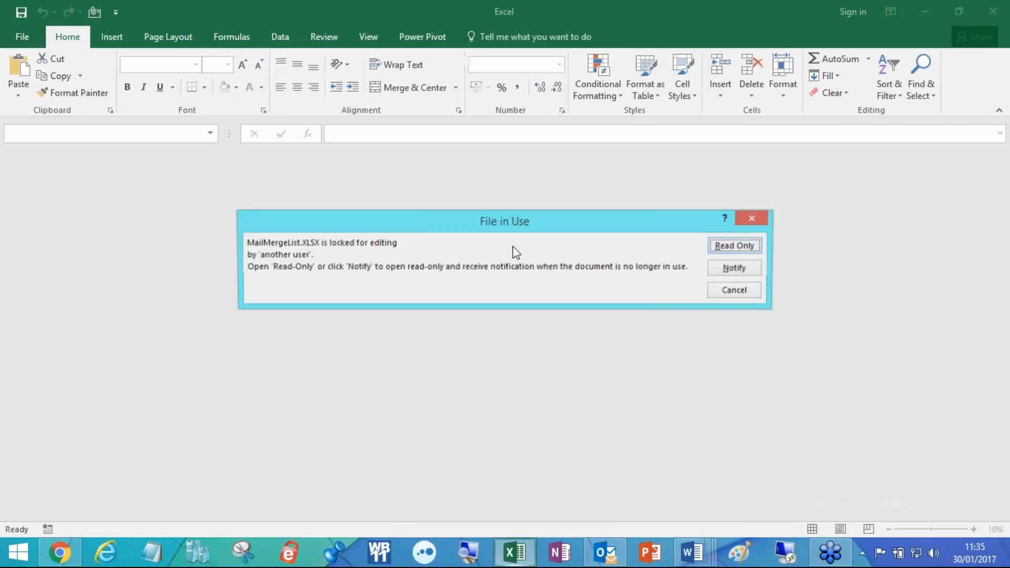
pyautogui.click(734, 249)
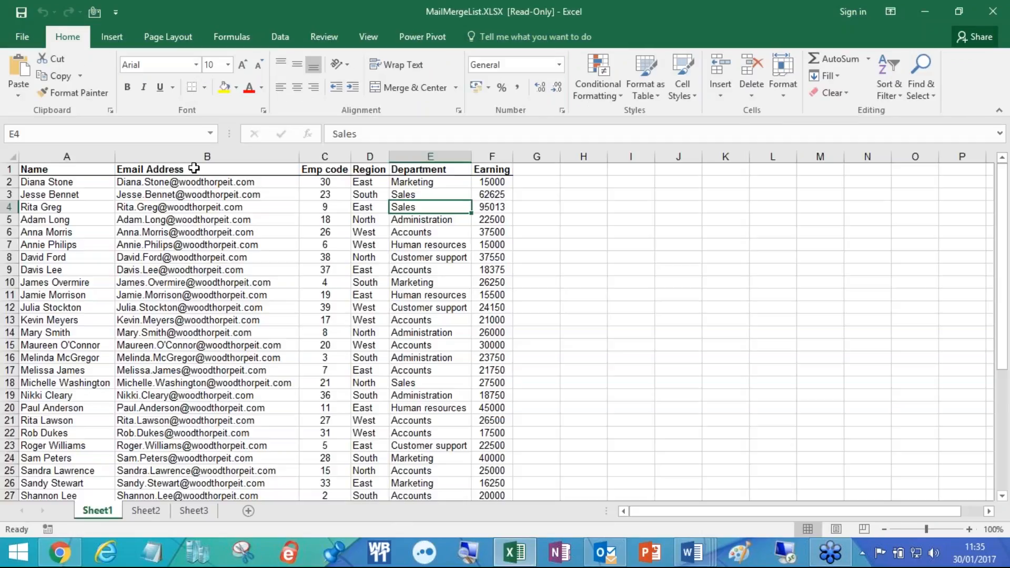
pyautogui.click(190, 152)
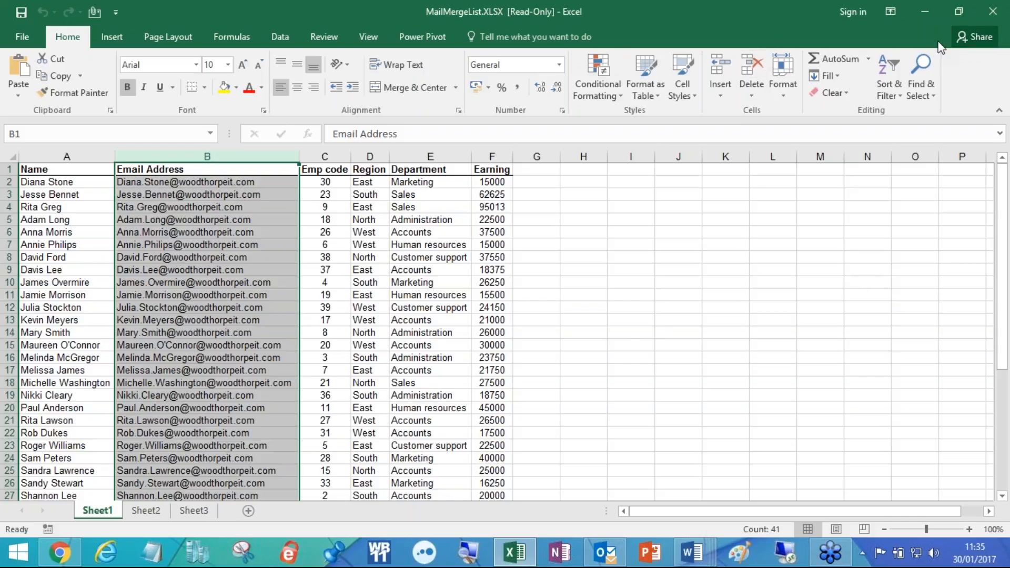
pyautogui.click(991, 18)
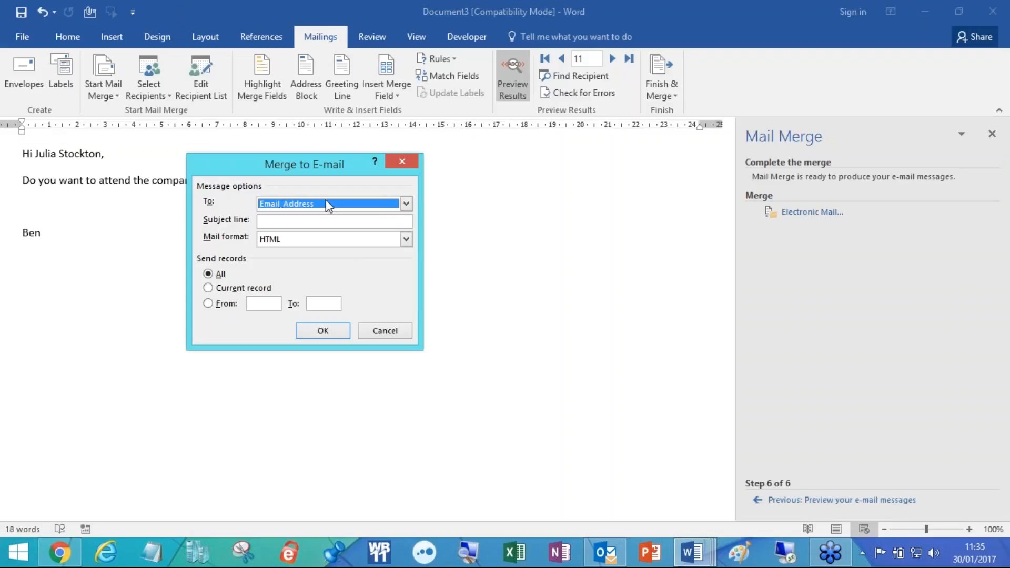
# Merge all records to e-mail with Email_Address as the recipient field, "BBQ Invite" as the subject line and HTML as the mail format.
pyautogui.click(406, 204)
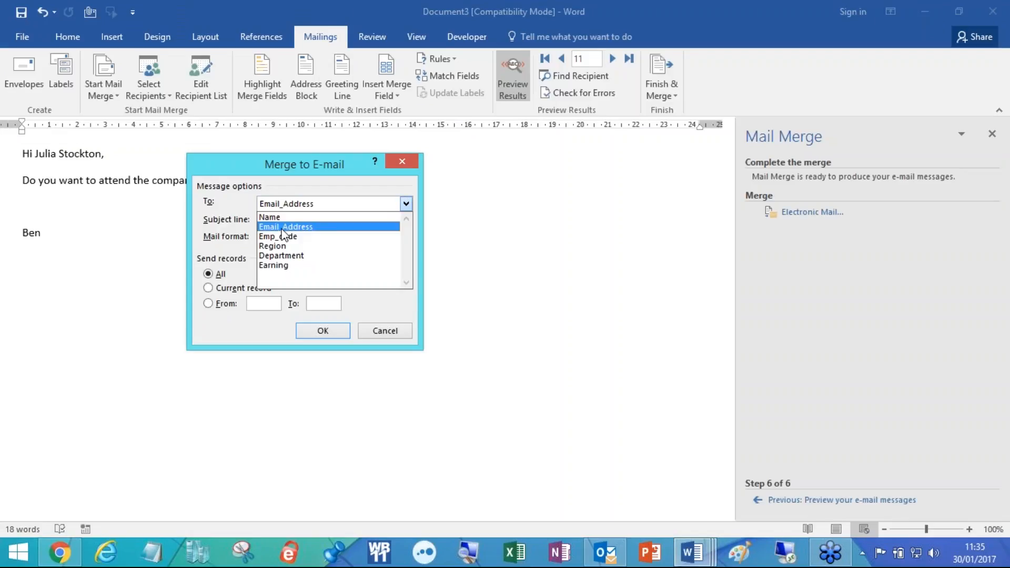
pyautogui.click(284, 229)
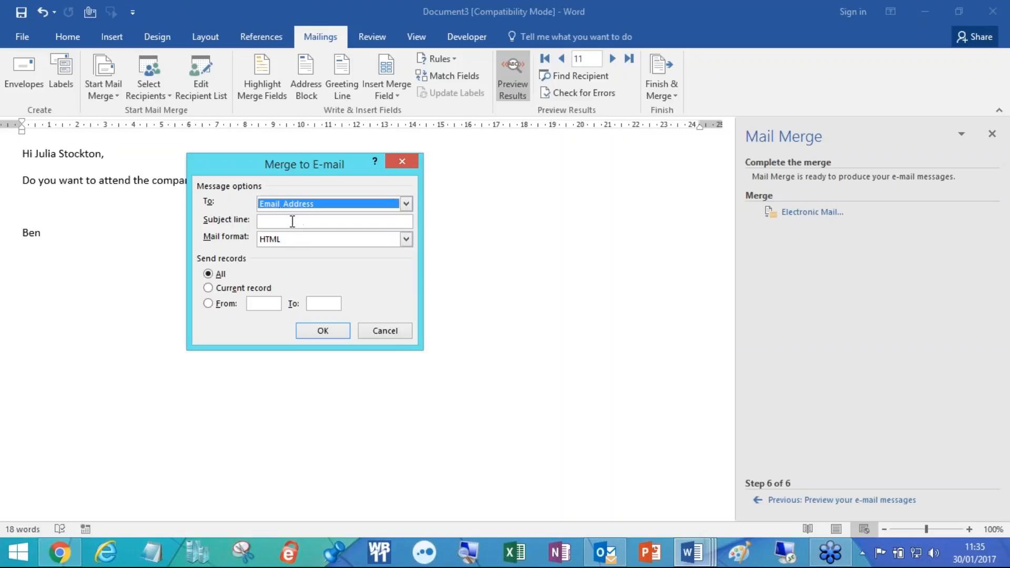
pyautogui.click(292, 221)
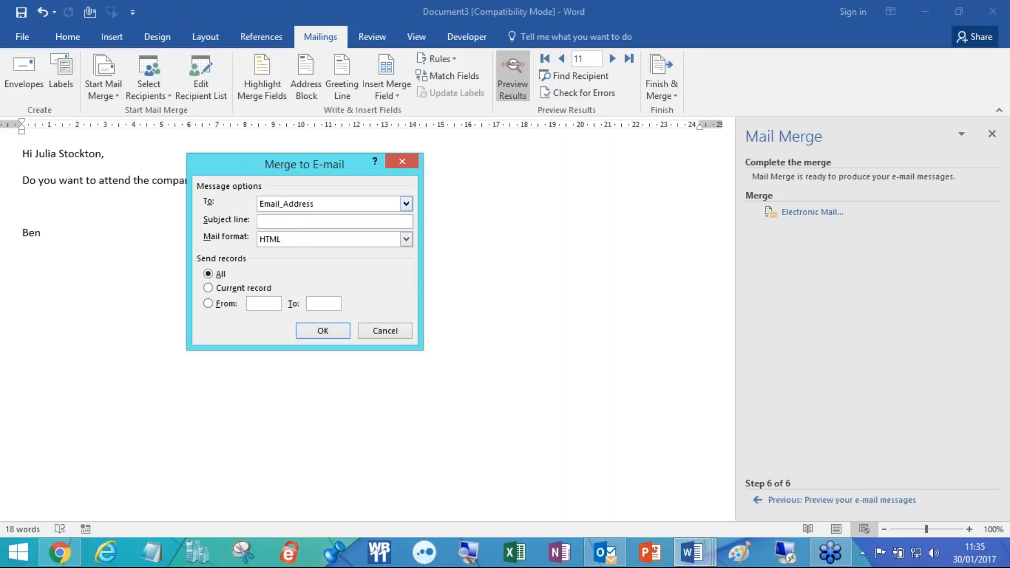
pyautogui.write('BBQ innvite')
pyautogui.click(314, 239)
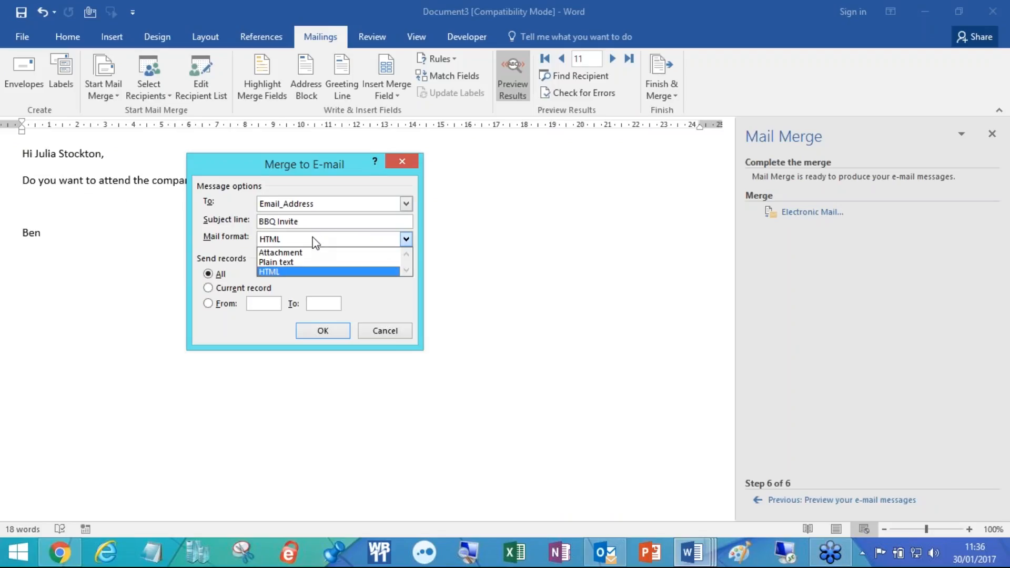
pyautogui.click(279, 273)
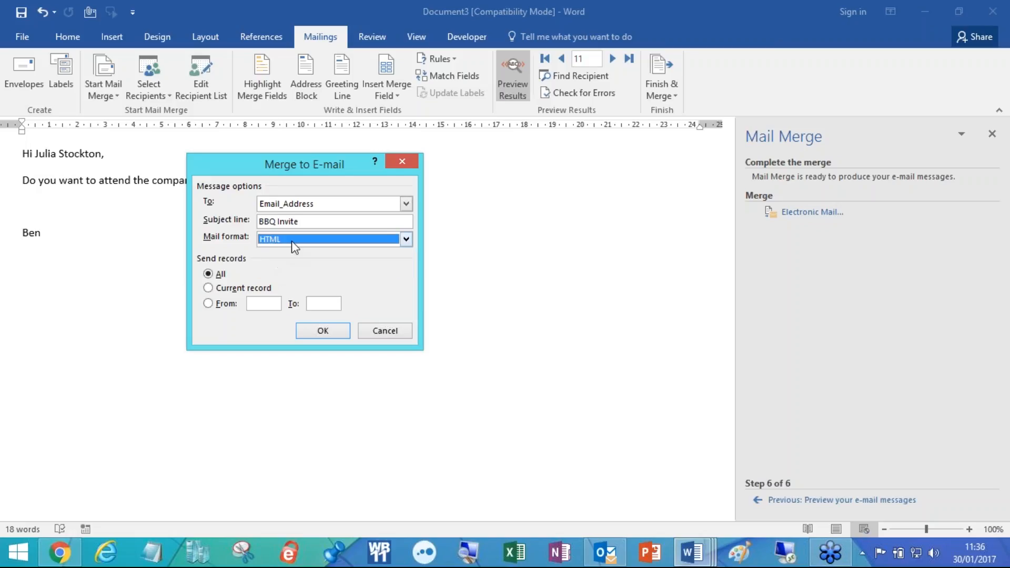
pyautogui.click(278, 240)
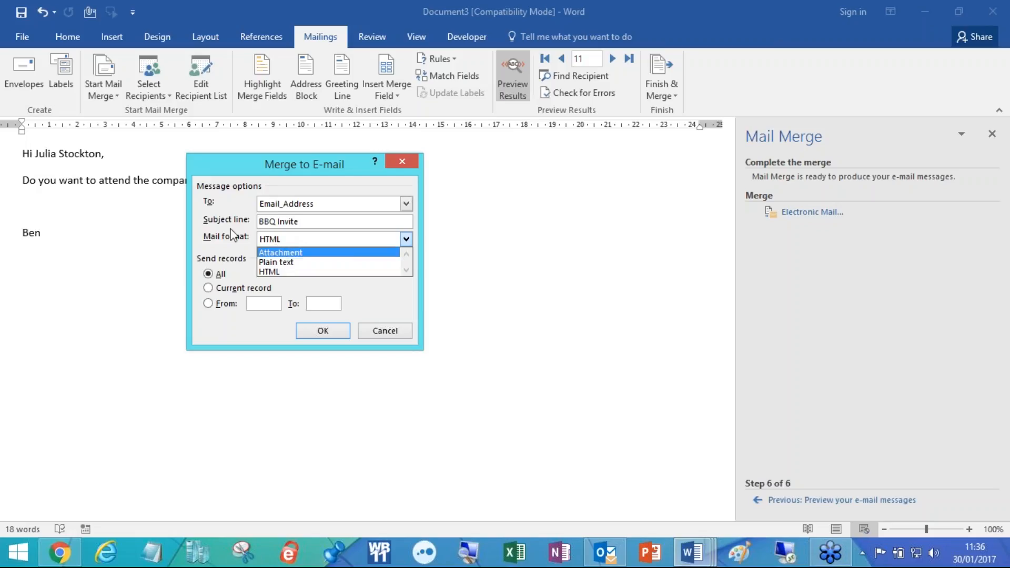
pyautogui.click(209, 234)
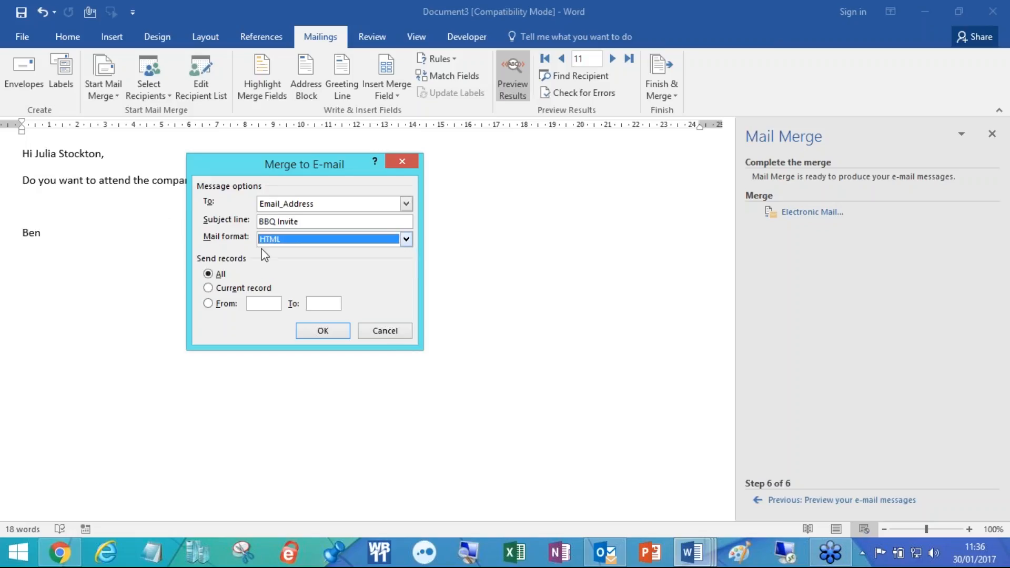
pyautogui.click(324, 332)
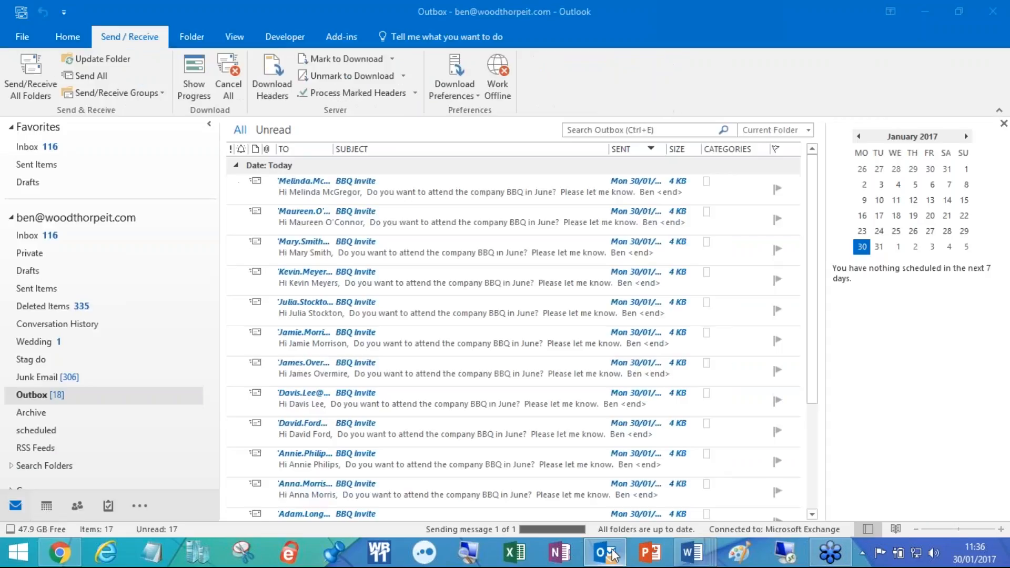
# Switch to the Outbox in Outlook and set Outlook to work offline.
pyautogui.click(605, 552)
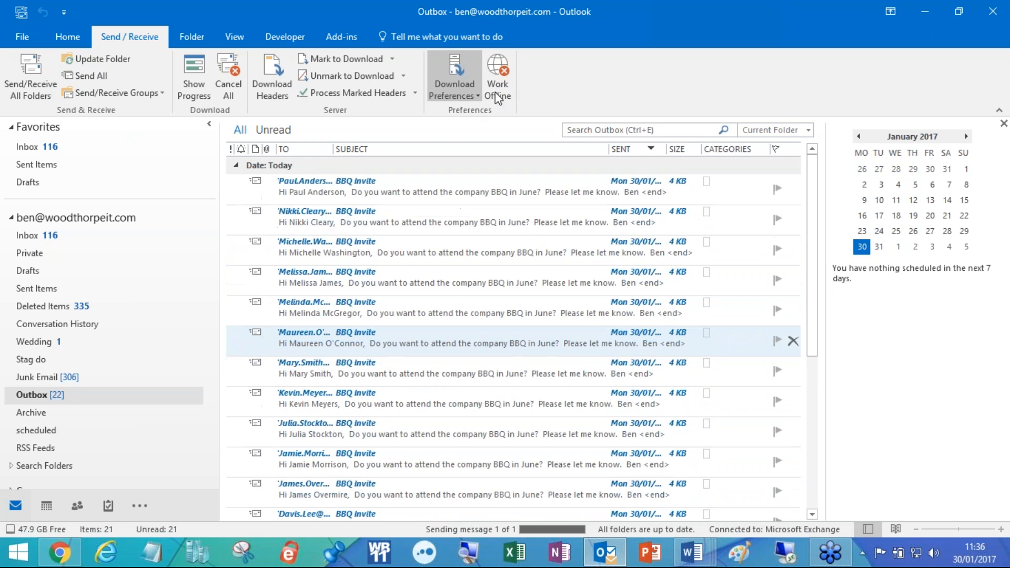
pyautogui.click(514, 96)
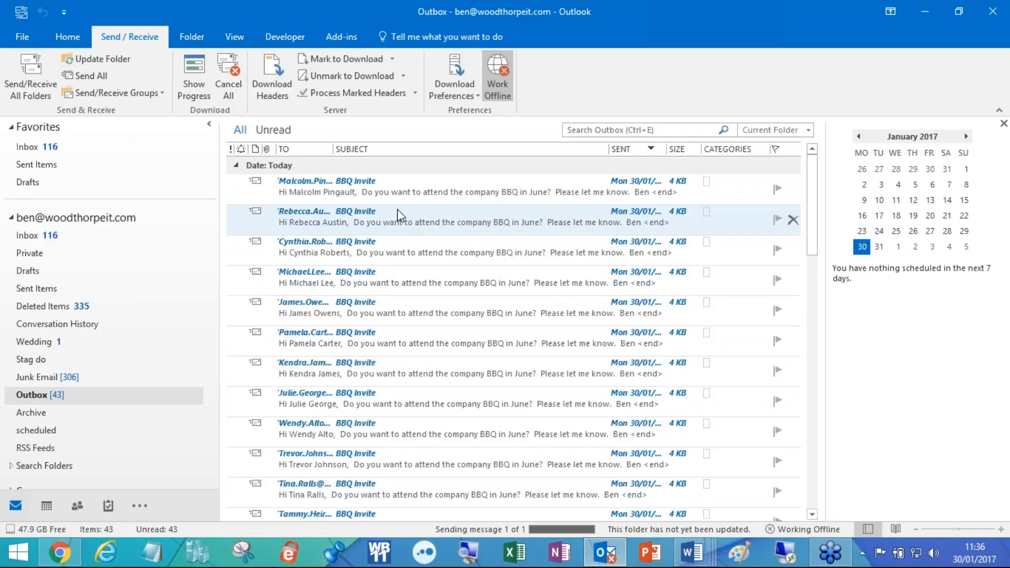
# Open one of the merged BBQ Invite messages in the Outbox, examine its recipient, subject and body, and close it.
pyautogui.click(358, 187)
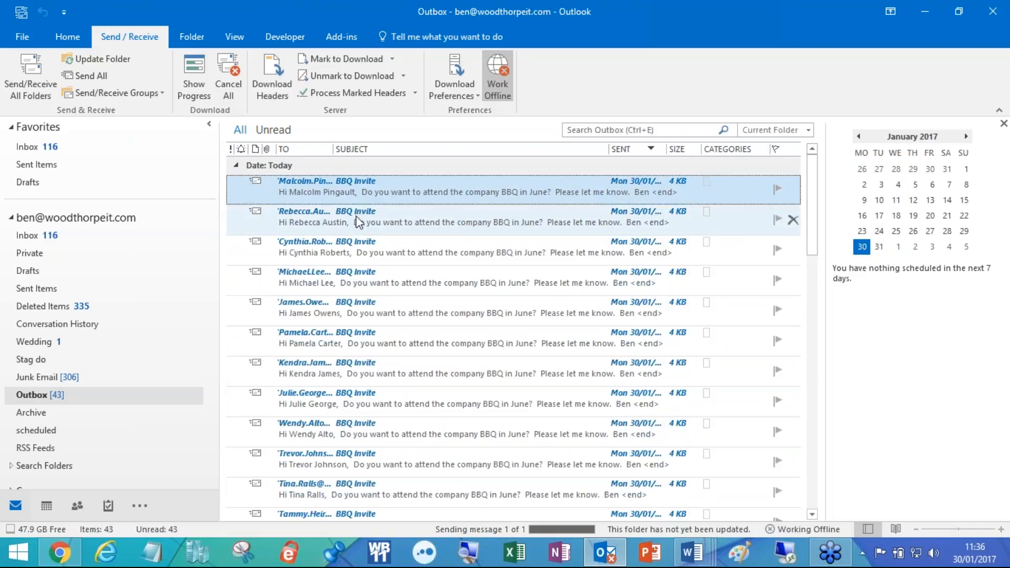
pyautogui.click(350, 223)
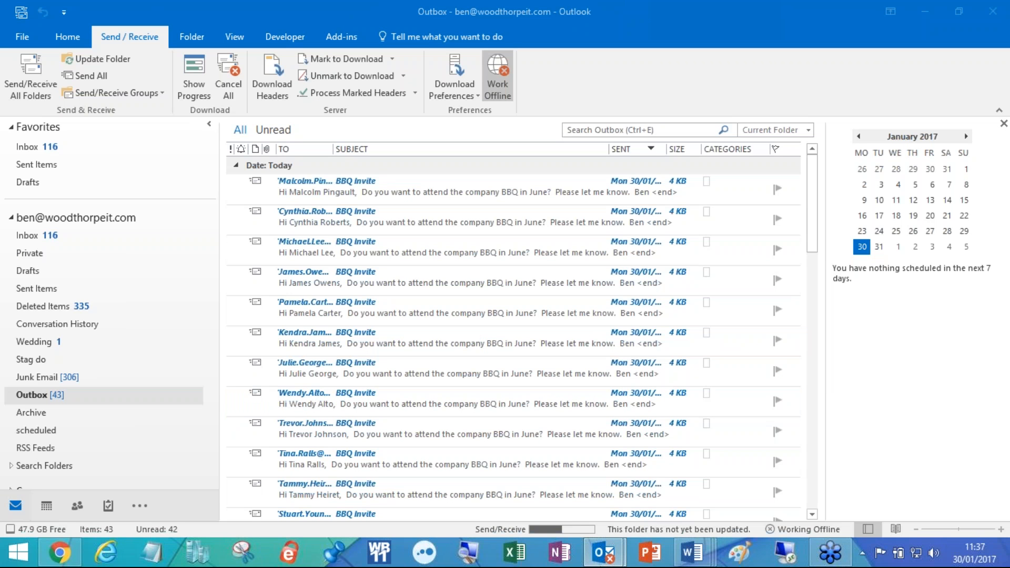
pyautogui.moveTo(1009, 182); pyautogui.dragTo(579, 162)
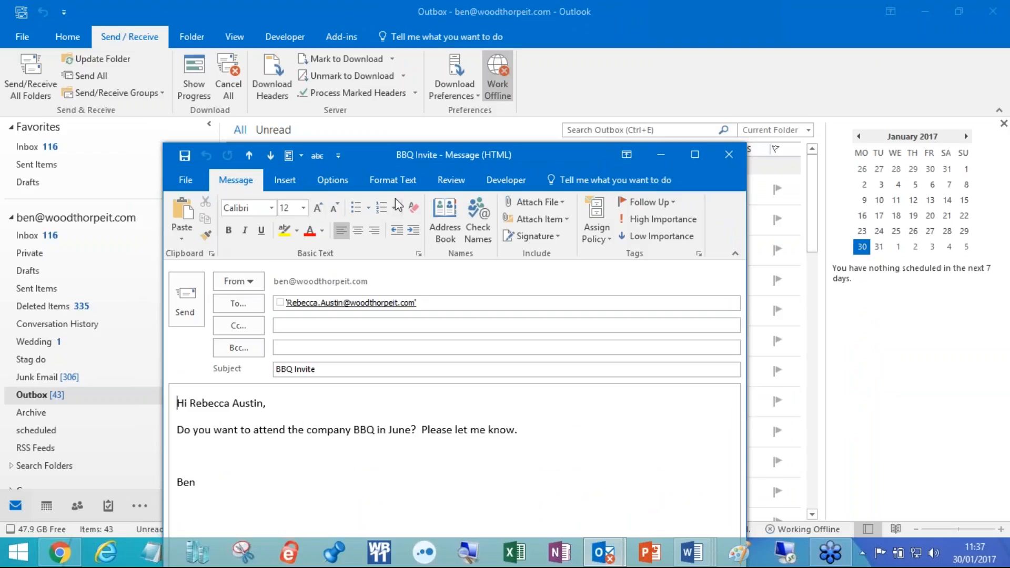
pyautogui.click(732, 155)
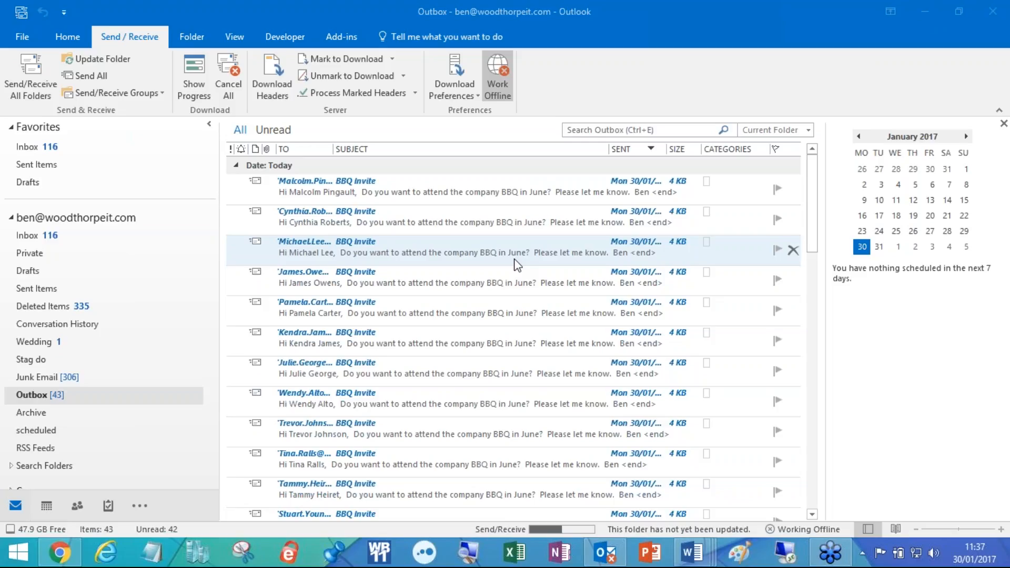
# Switch back to Word and show the e-mail merge document, Document3.
pyautogui.click(504, 227)
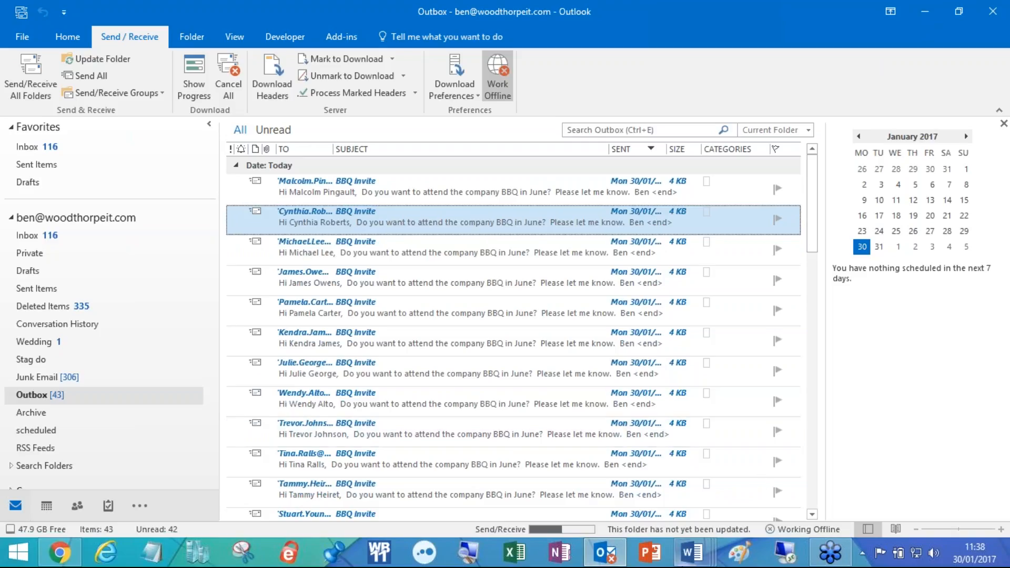
pyautogui.click(691, 553)
pyautogui.click(835, 469)
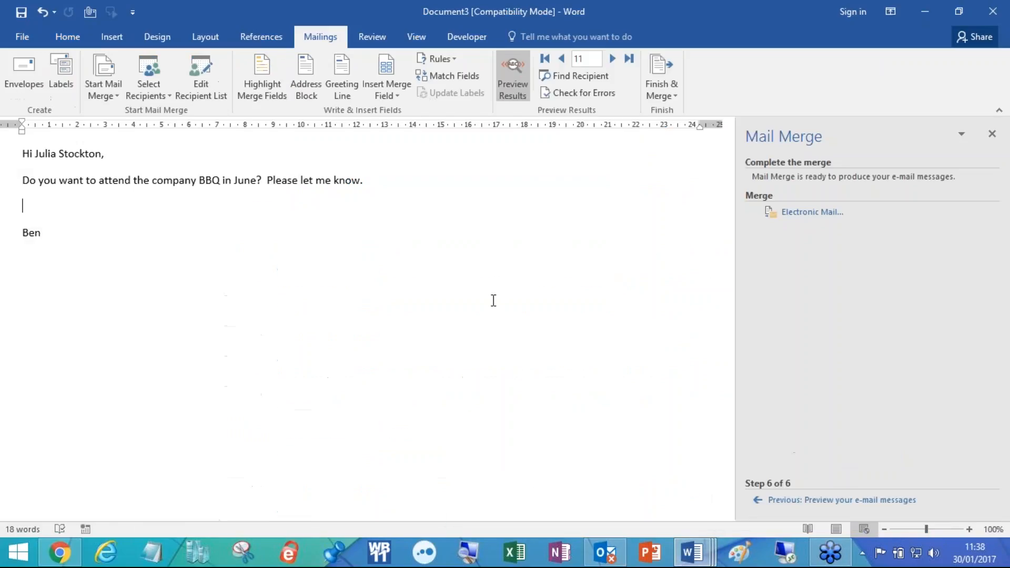